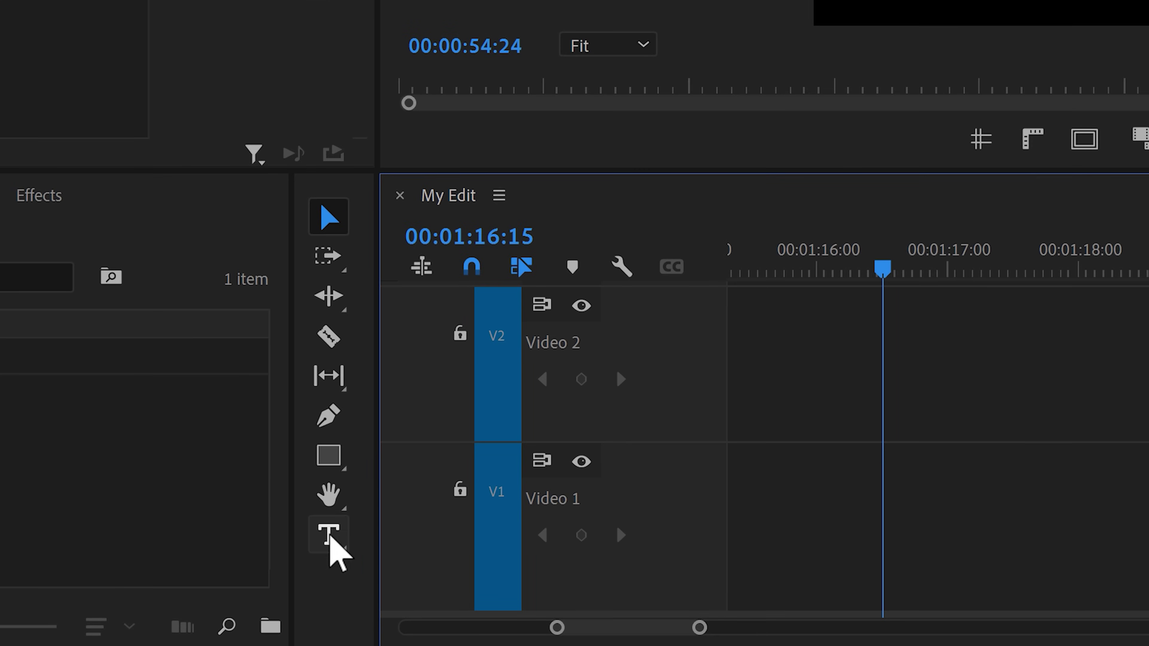
- Add a white 'BASICS' title at the frame centre, scale it up to 460%, and show Essential Graphics
click(328, 535)
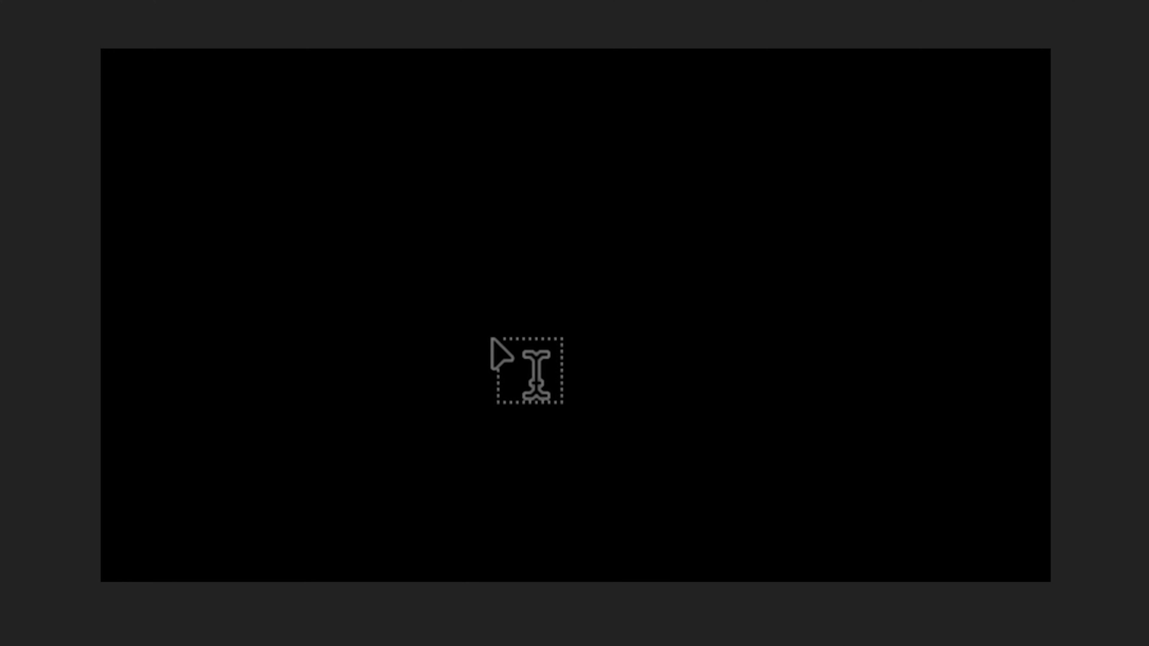
click(503, 312)
text(BASICS)
key(Escape)
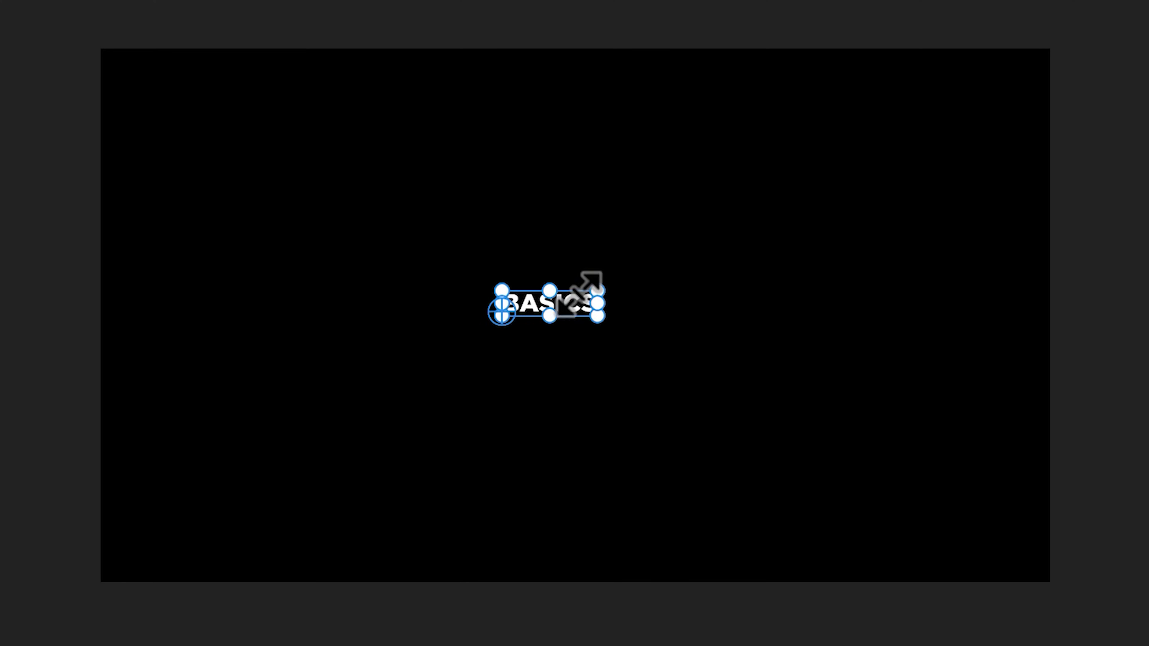
drag(597, 290, 774, 205)
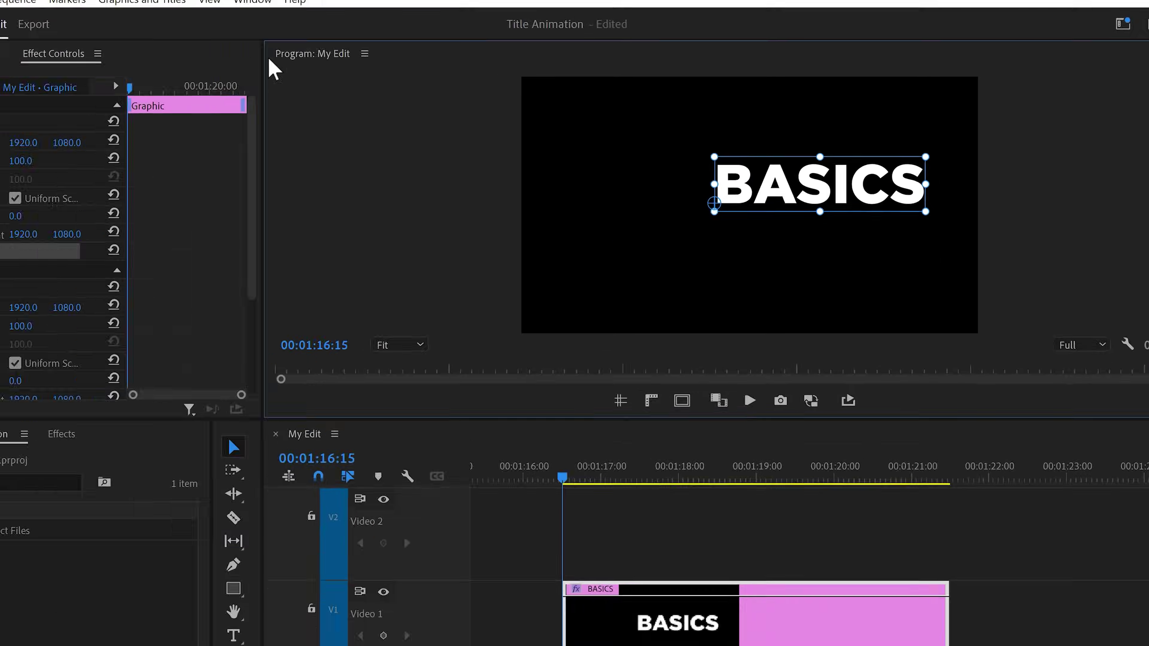
click(316, 9)
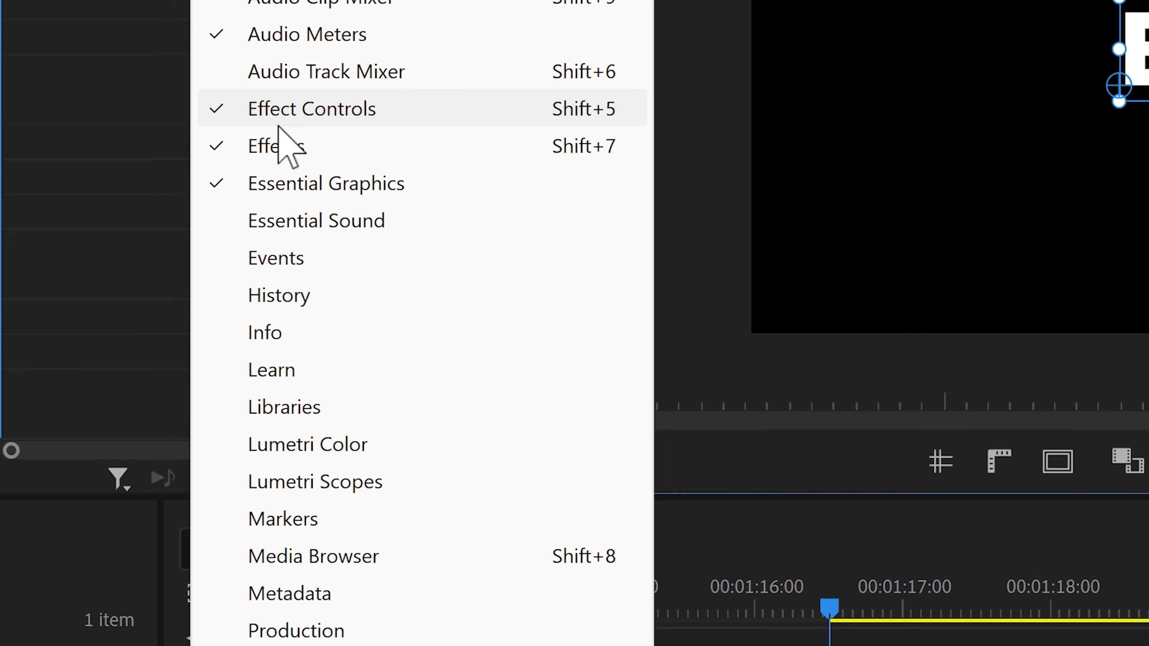
click(358, 240)
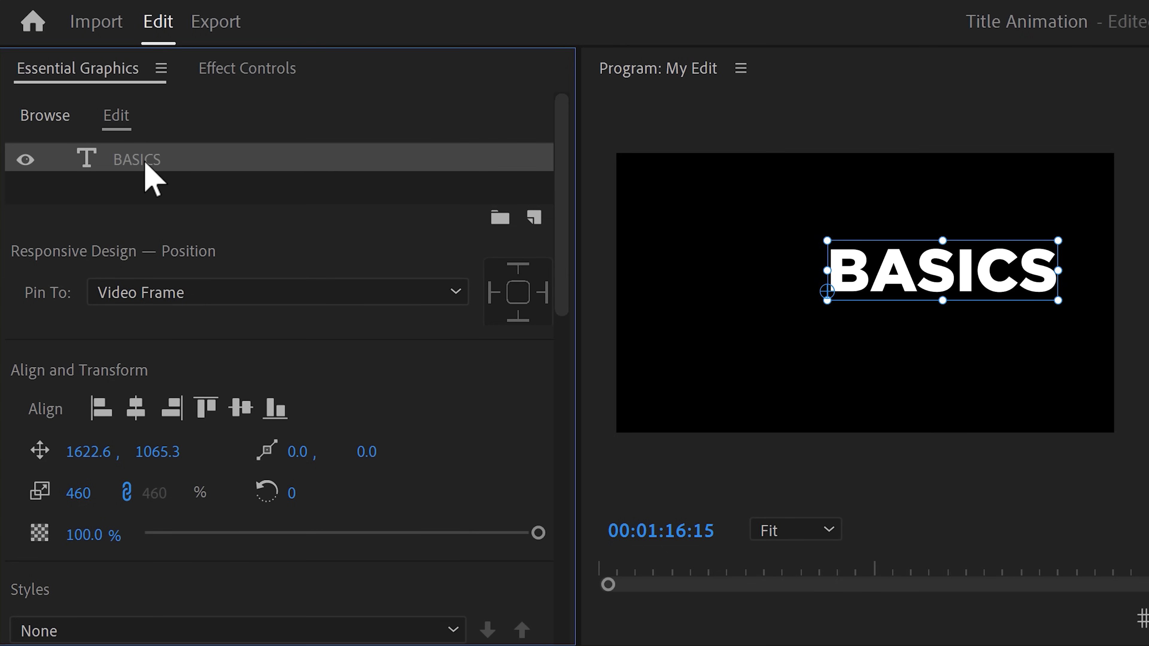
- Shift the BASICS text box down and to the right of centre
drag(559, 190, 560, 328)
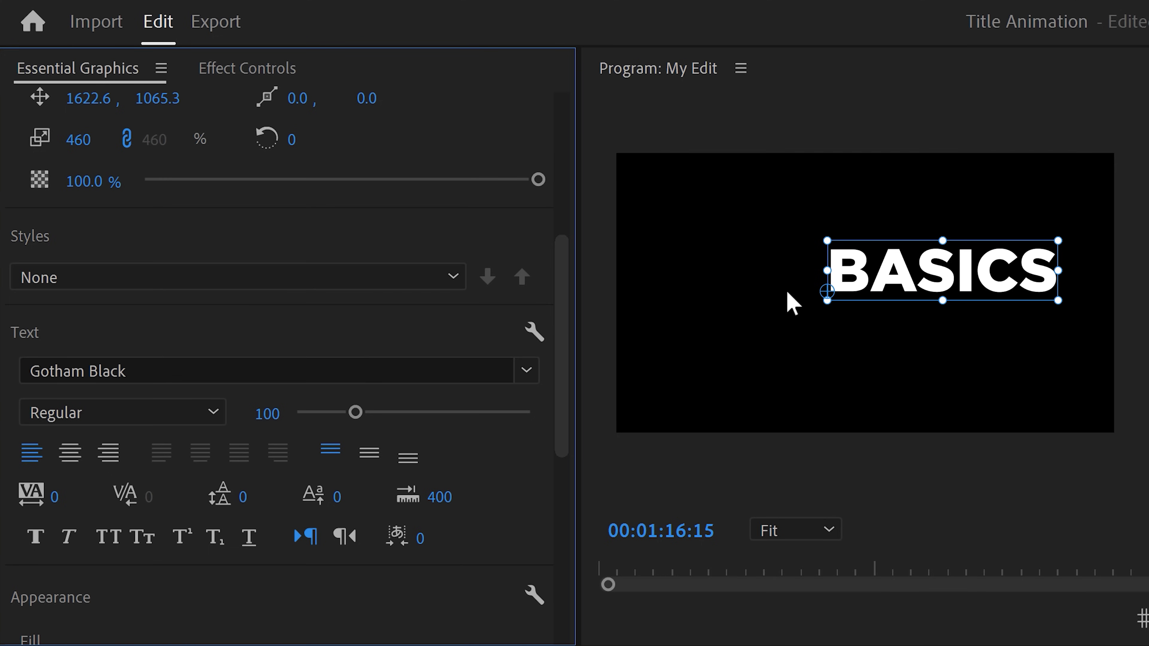
mouse_move(858, 274)
mouse_down()
mouse_move(867, 296)
mouse_move(880, 292)
mouse_move(861, 289)
mouse_up()
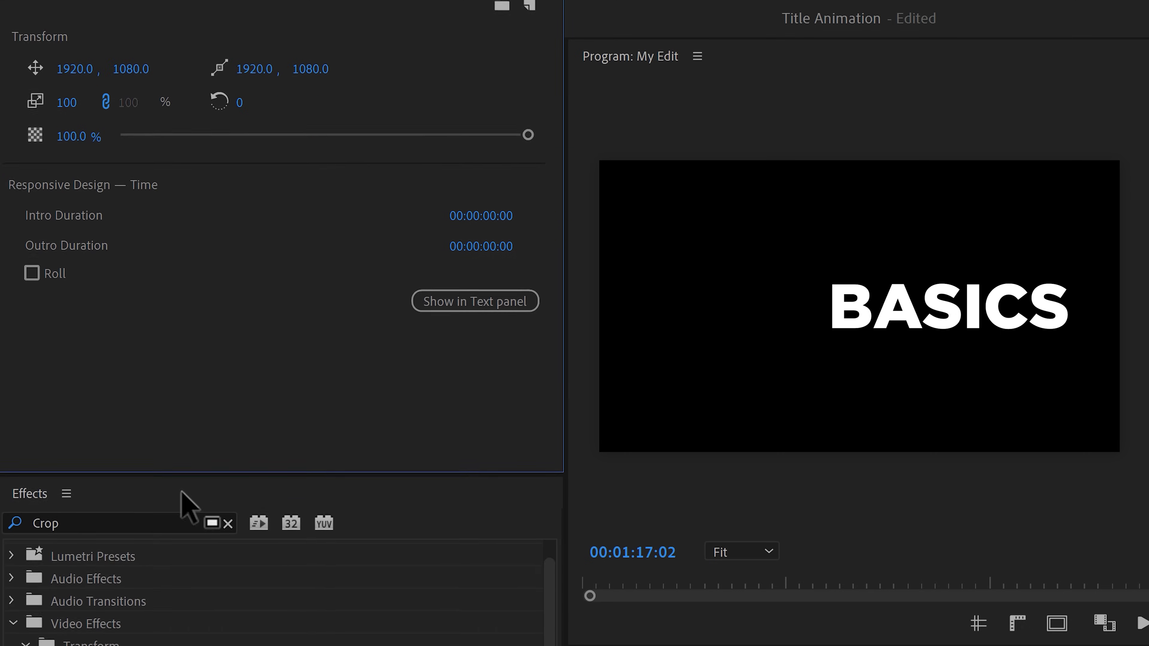
- Apply Crop to the BASICS layer and trim its left and right edges to leave only B
click(138, 594)
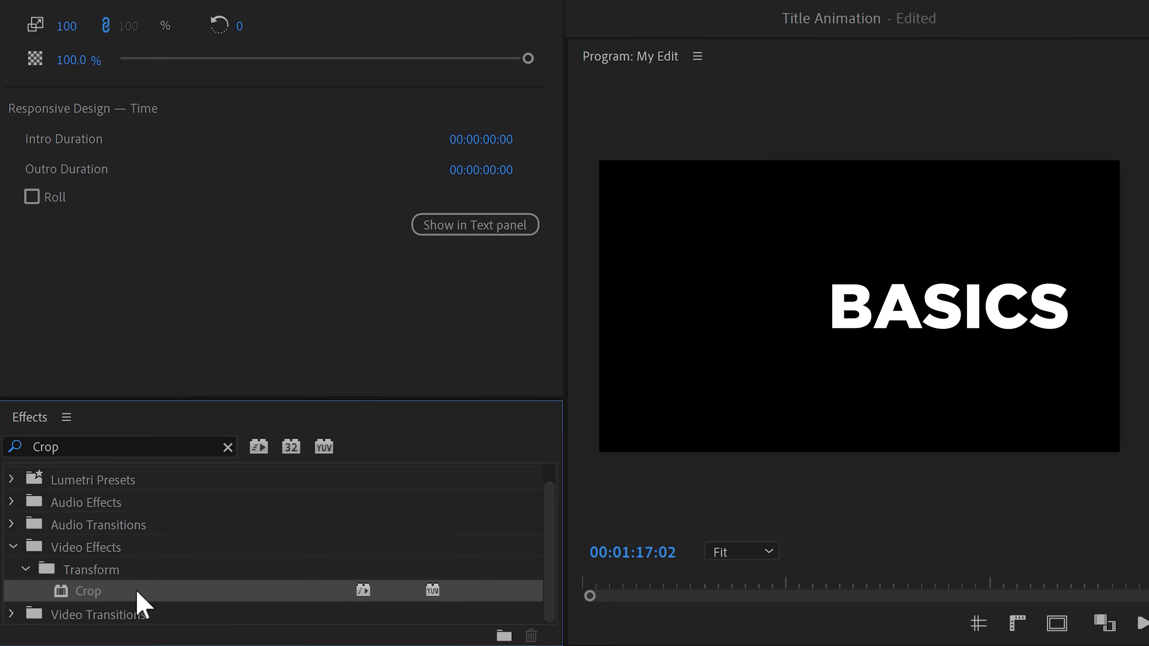
drag(138, 594, 146, 132)
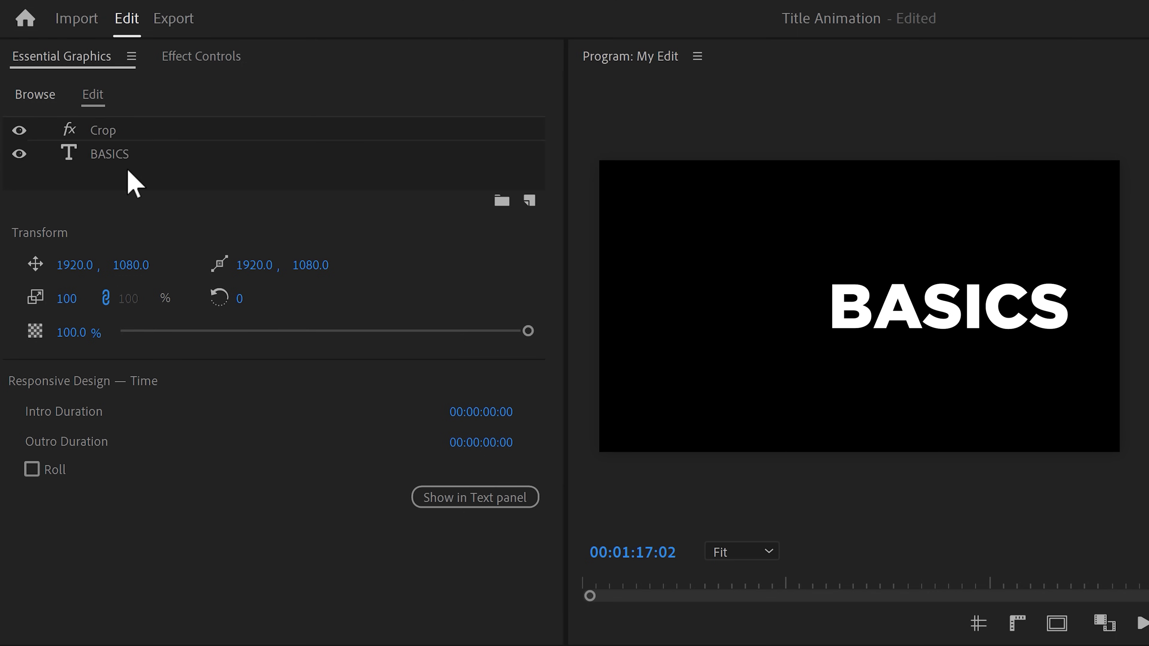
click(119, 131)
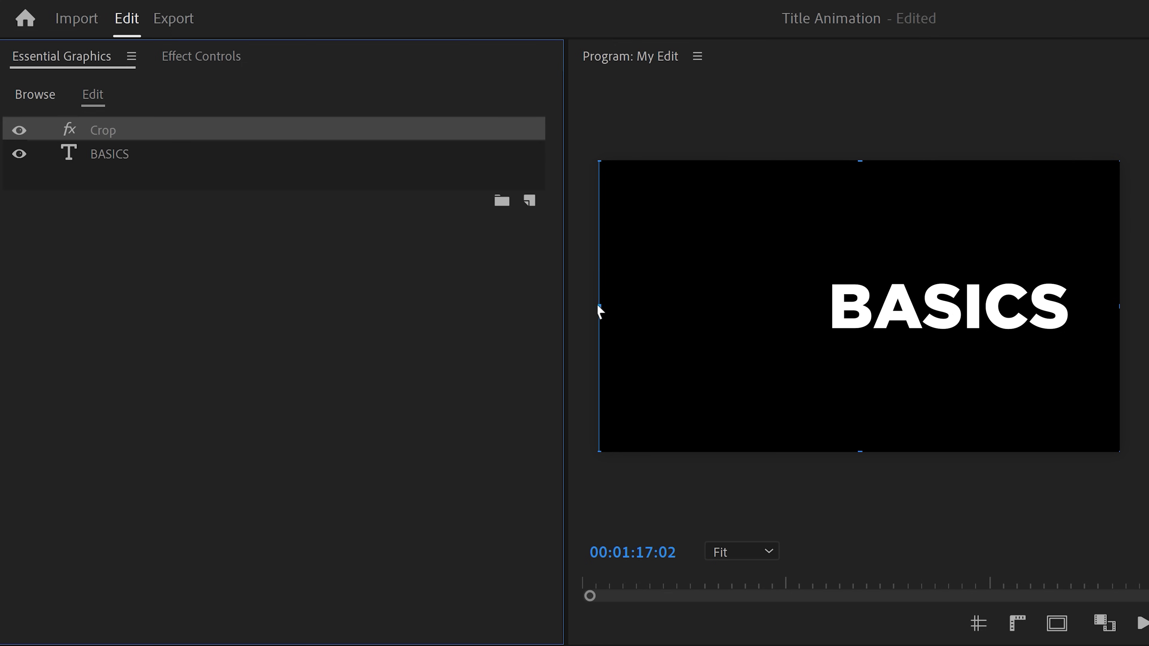
drag(598, 306, 639, 303)
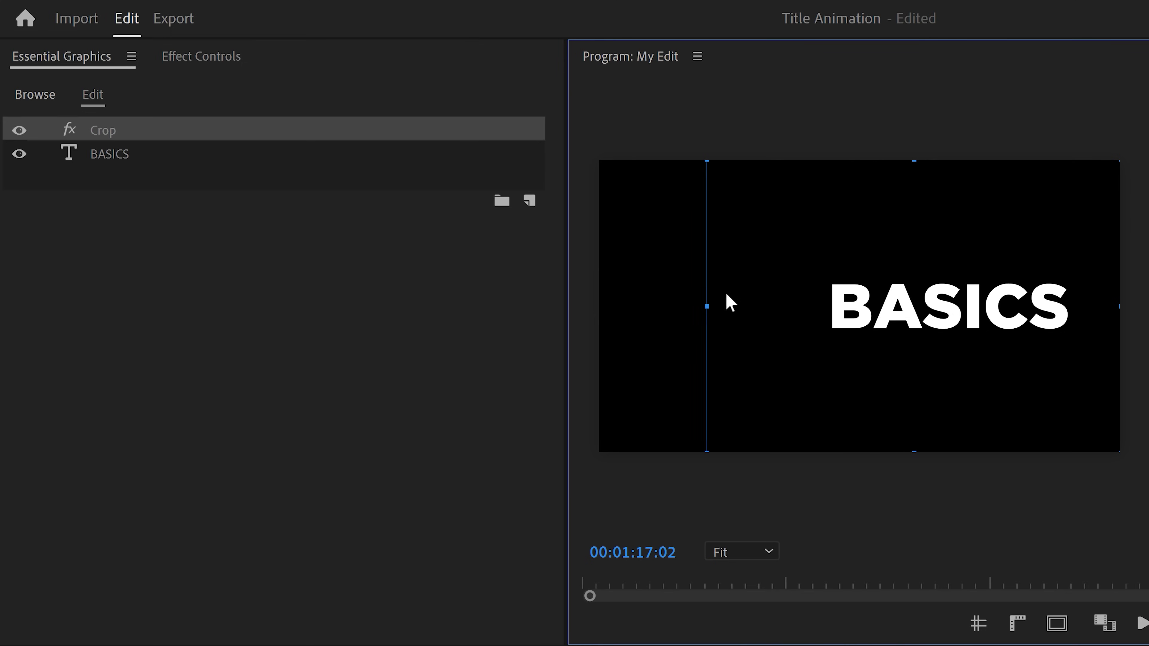
drag(726, 295, 823, 298)
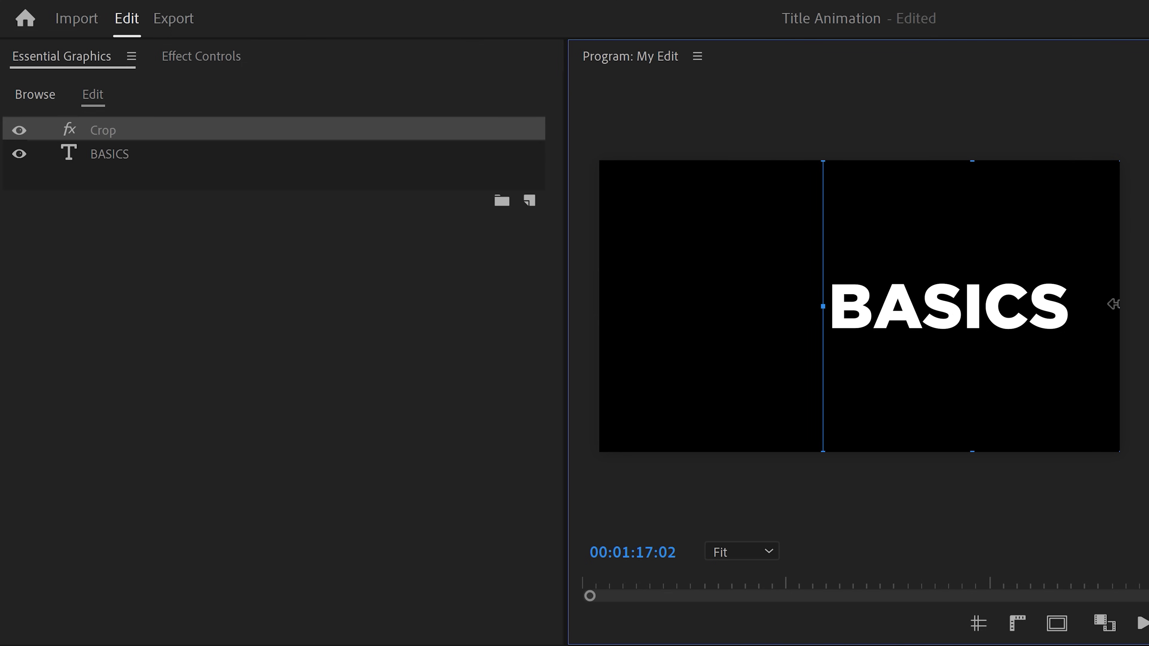
drag(1112, 303, 927, 306)
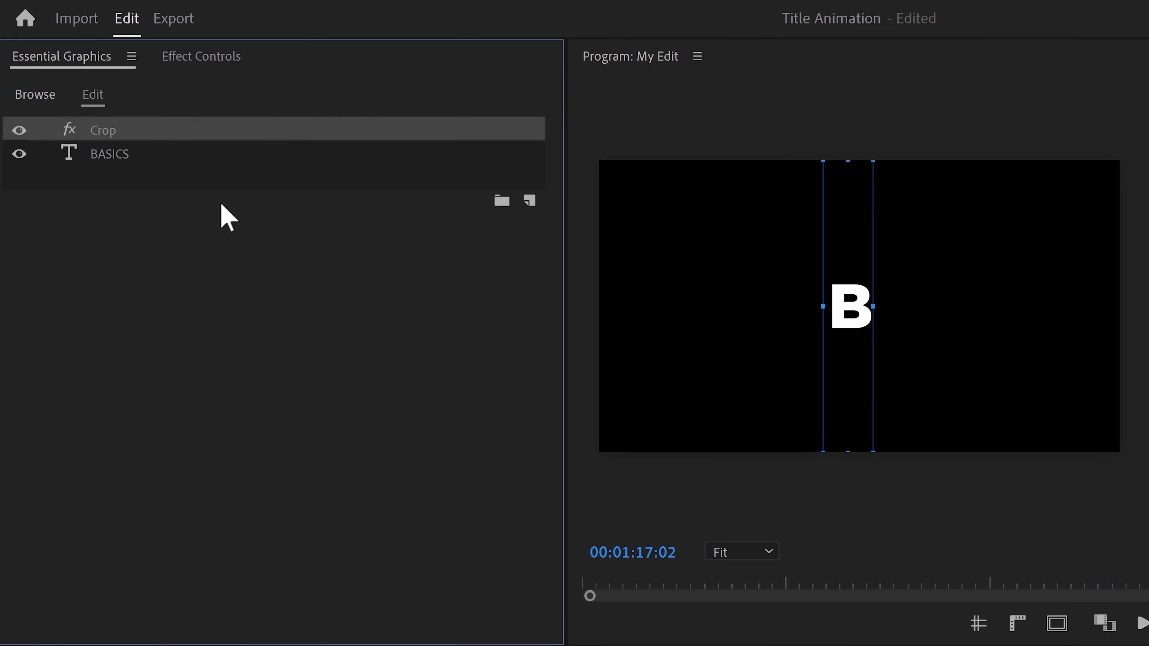
key(ctrl)
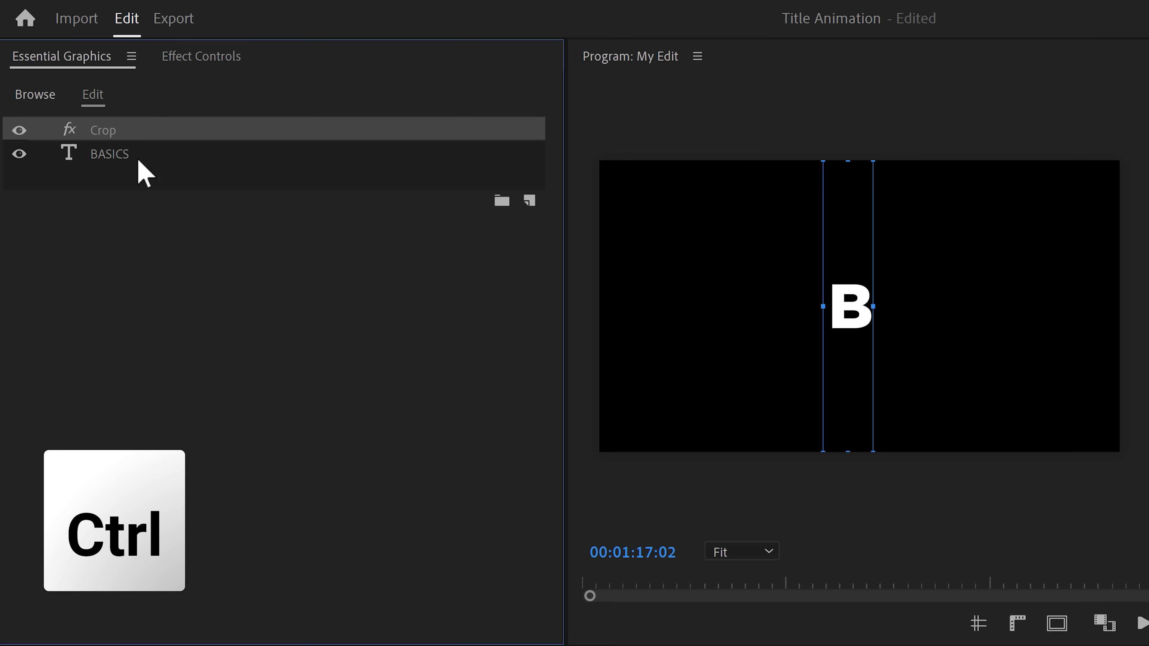
- Copy the Crop and BASICS layers and paste a second pair
ctrl+click(138, 156)
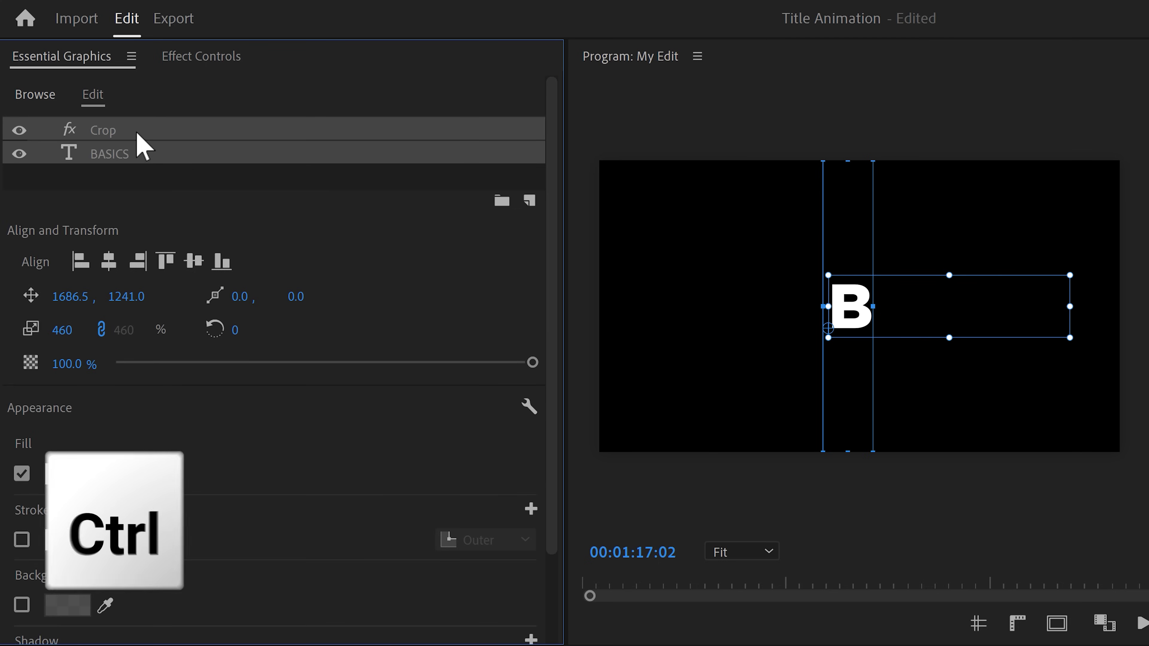
key(ctrl+c)
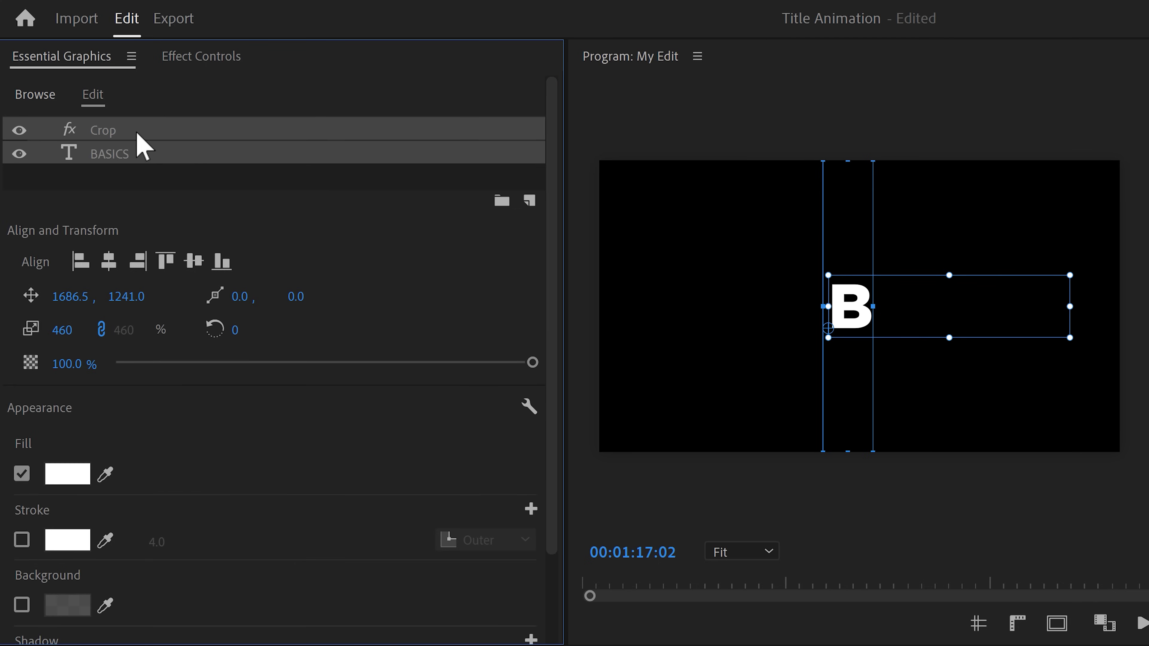
key(ctrl+v)
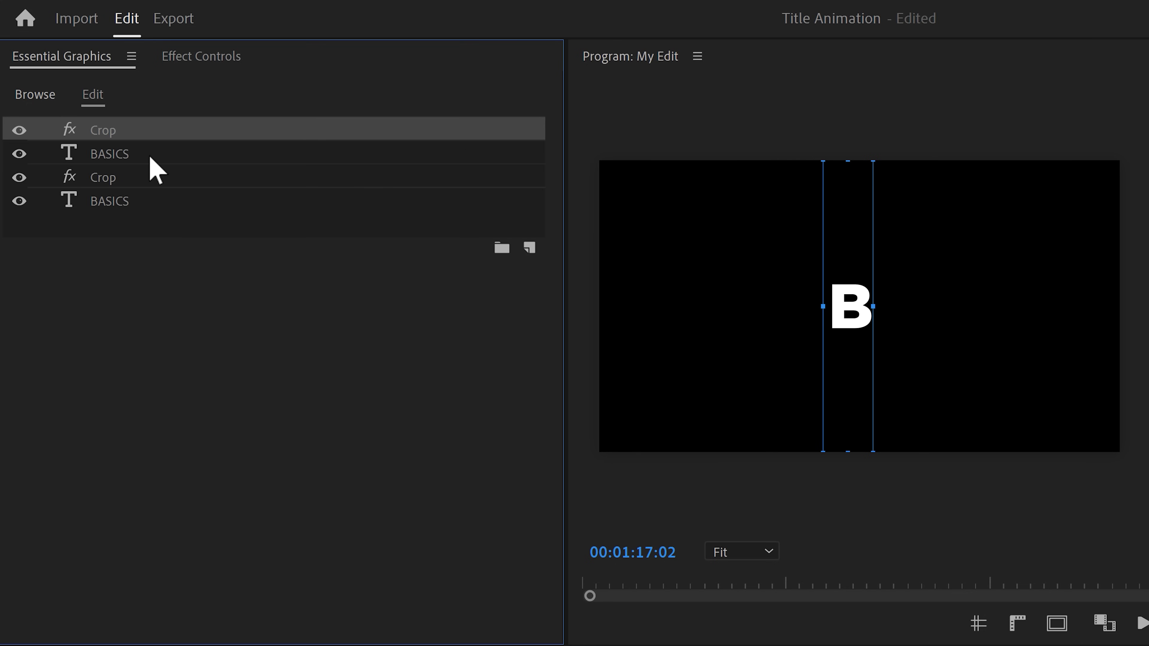
- Group each Crop and BASICS pair into its own group
click(150, 177)
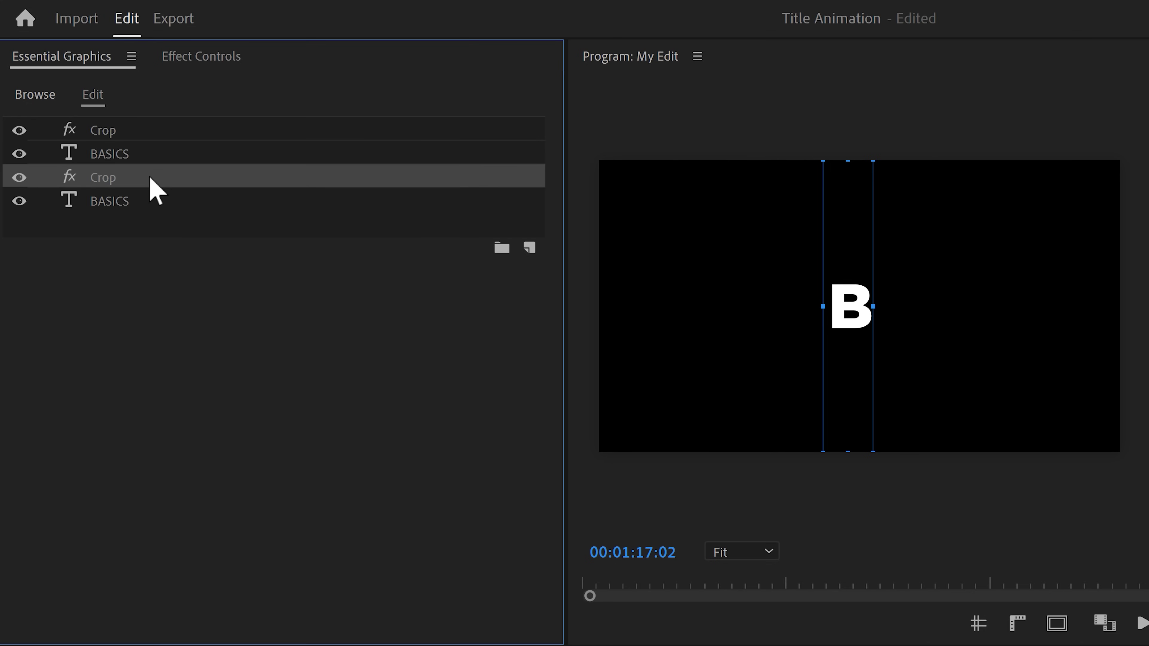
shift+click(149, 199)
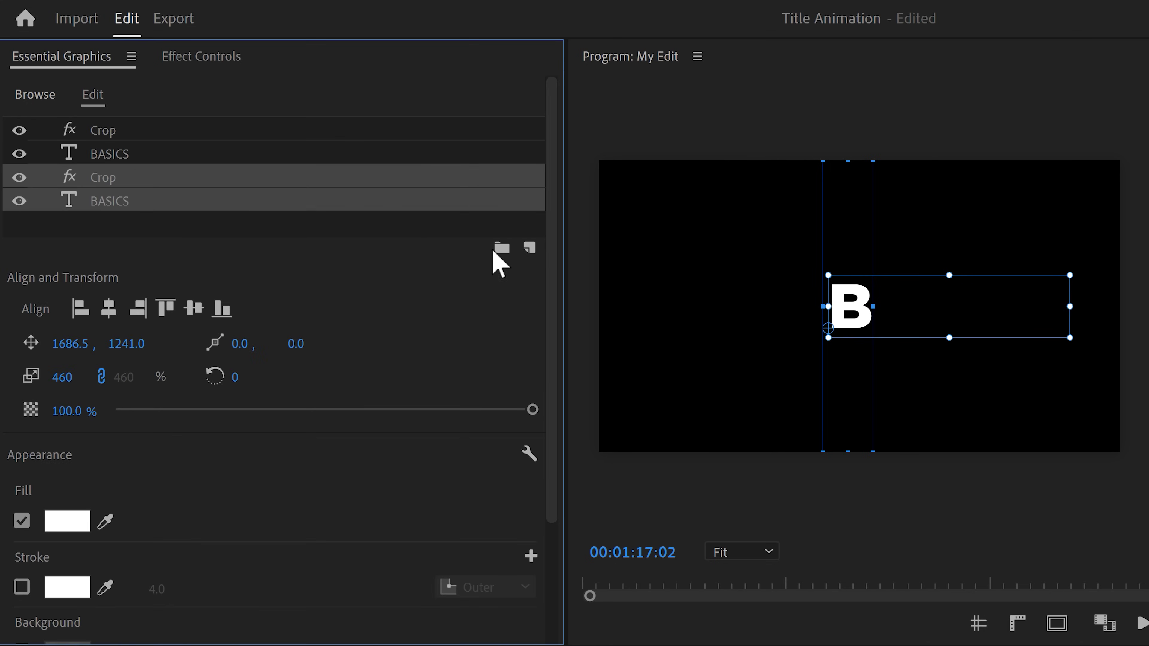
click(501, 248)
click(154, 154)
shift+click(208, 131)
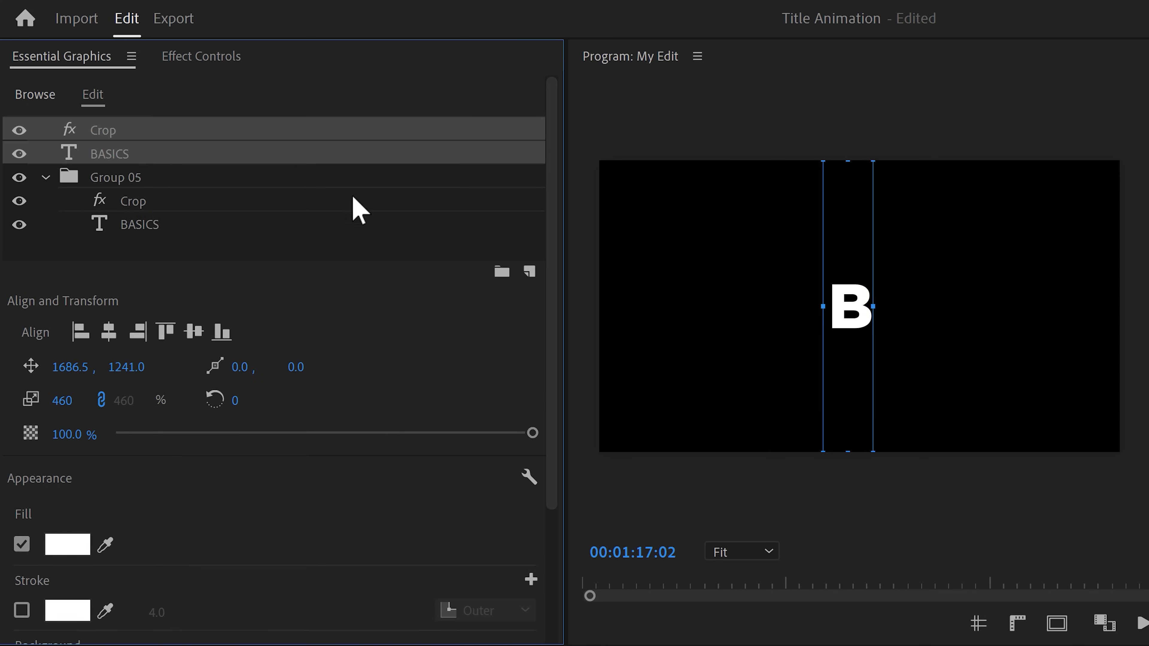
click(501, 271)
- Slide Group 06's crop window right over A so the preview reads BA
click(150, 155)
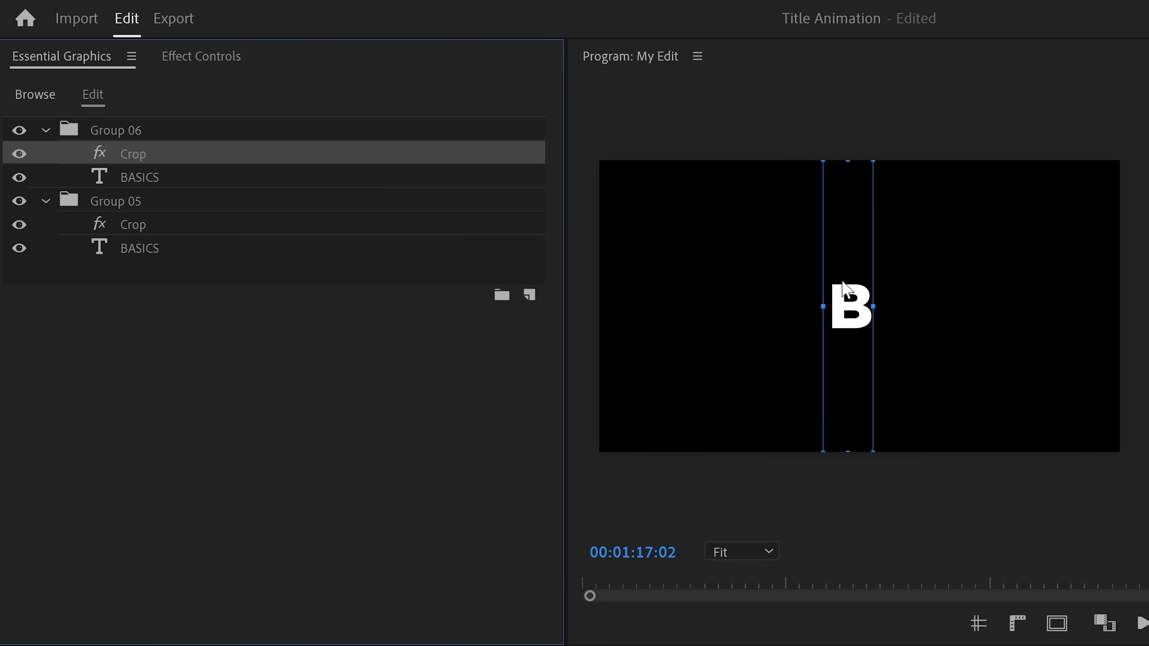
drag(842, 286, 924, 306)
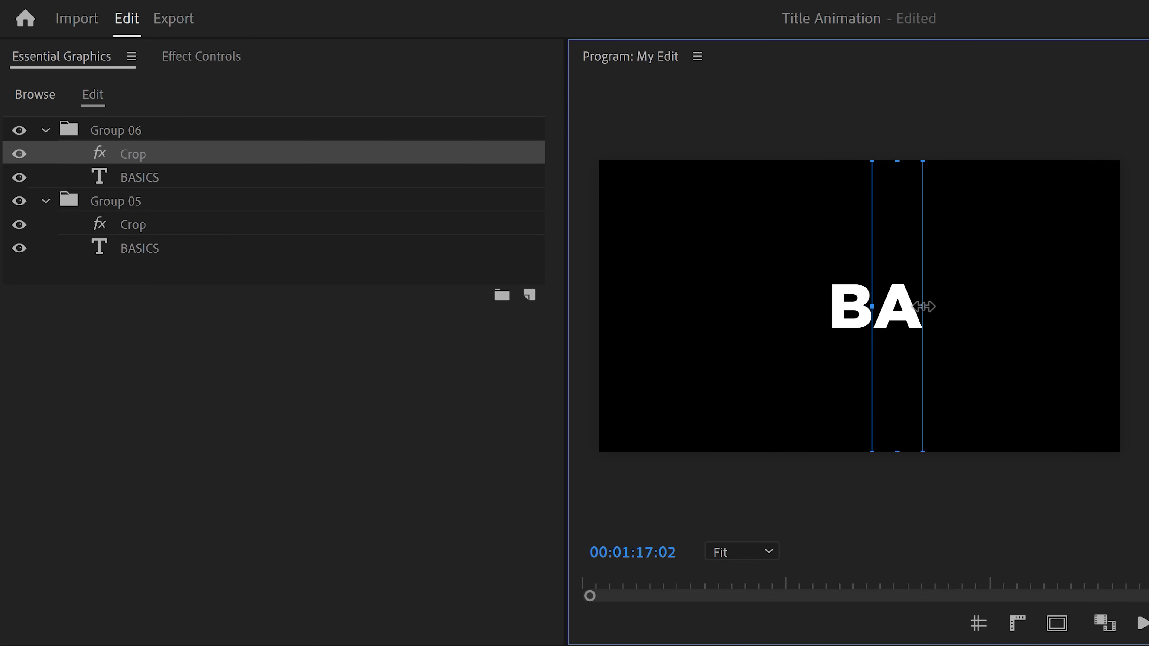
click(186, 131)
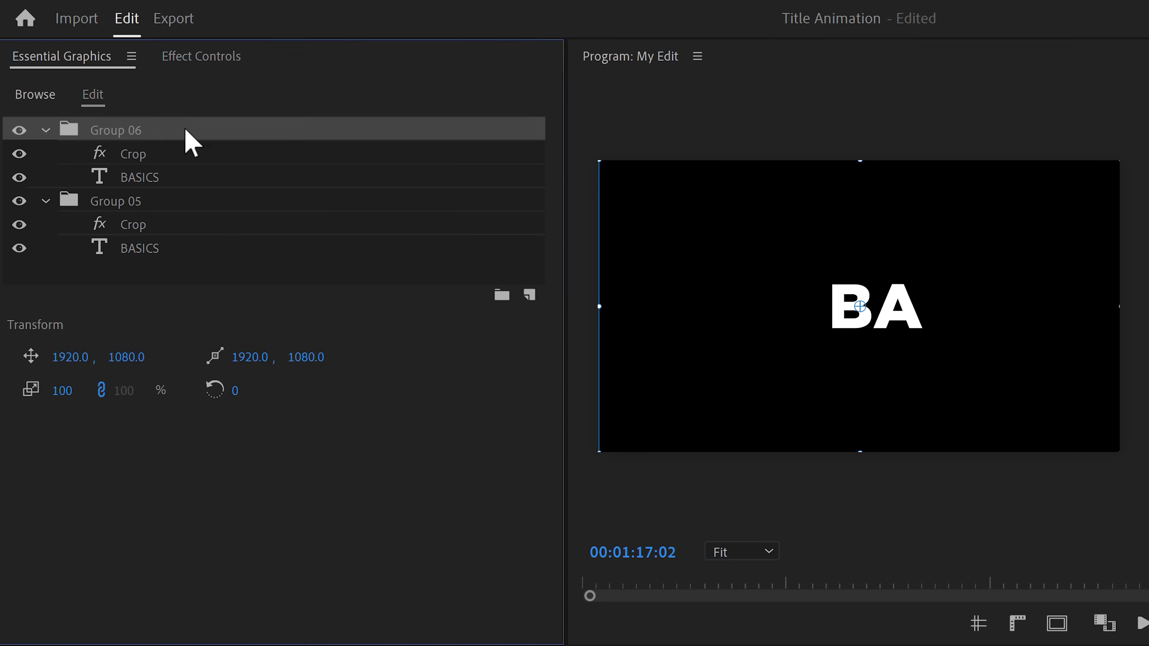
- Duplicate Group 06 and move the copy's crop over the letter S
key(ctrl+c)
key(ctrl+v)
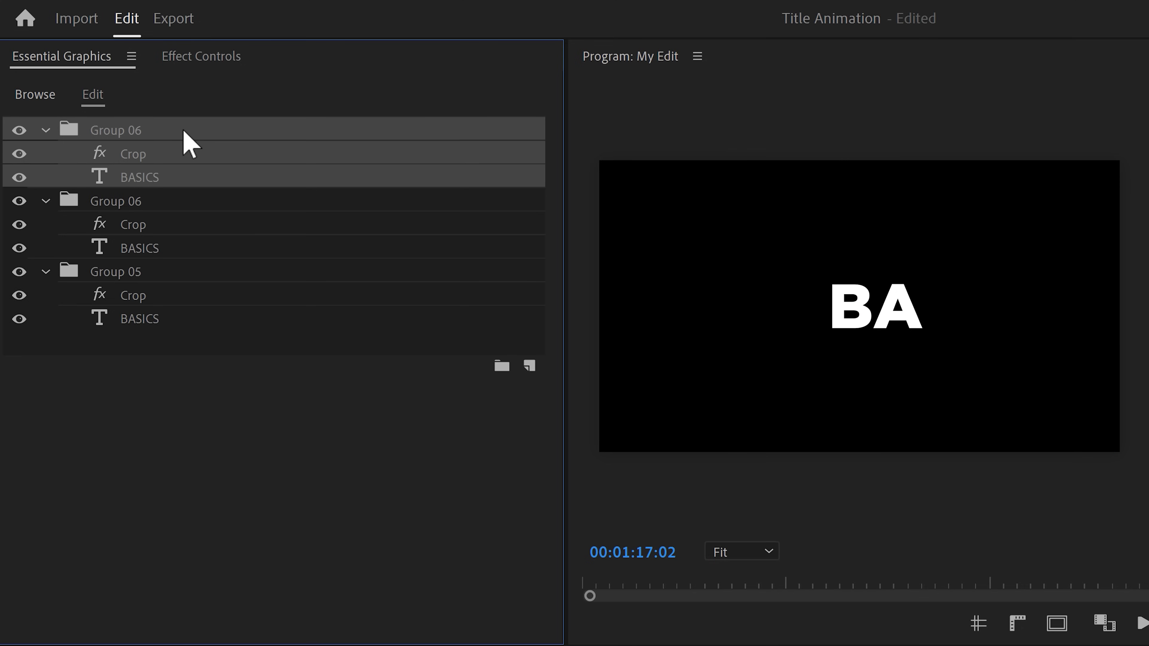
click(170, 156)
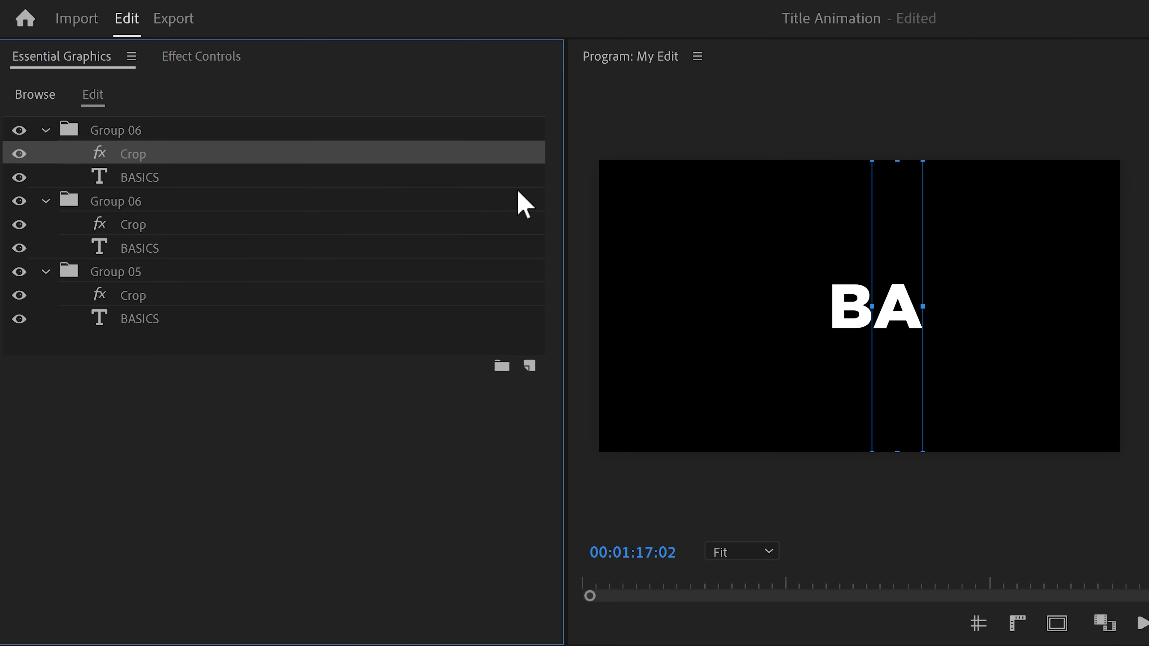
drag(886, 260, 942, 265)
drag(970, 307, 961, 305)
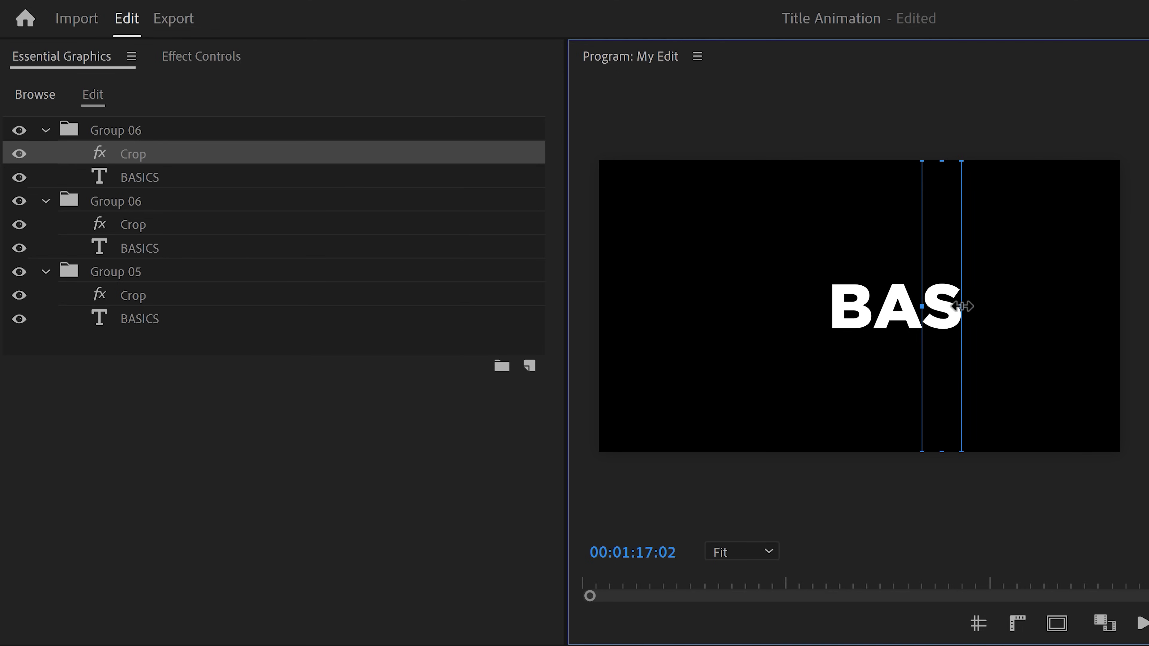
- Paste another group copy and slide its crop window right to reveal I
key(ctrl+c)
key(ctrl+v)
click(230, 132)
click(176, 154)
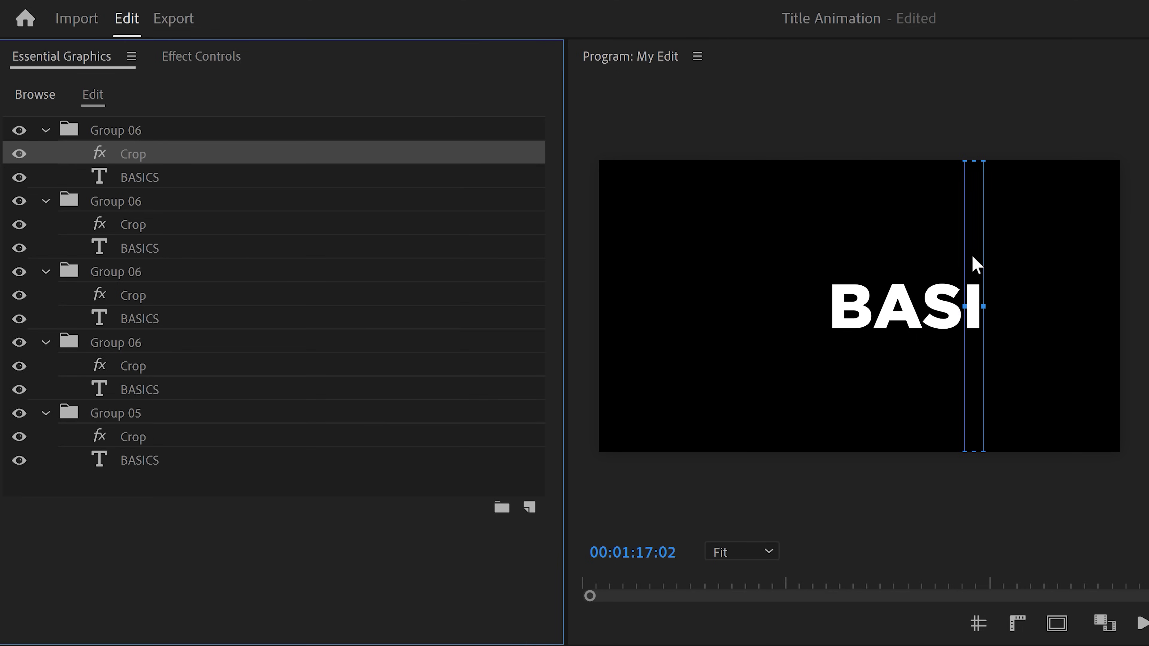
drag(972, 261, 1041, 255)
- Duplicate the top group again for the letter C
click(284, 132)
key(ctrl+c)
key(ctrl+v)
key(ctrl+v)
click(285, 154)
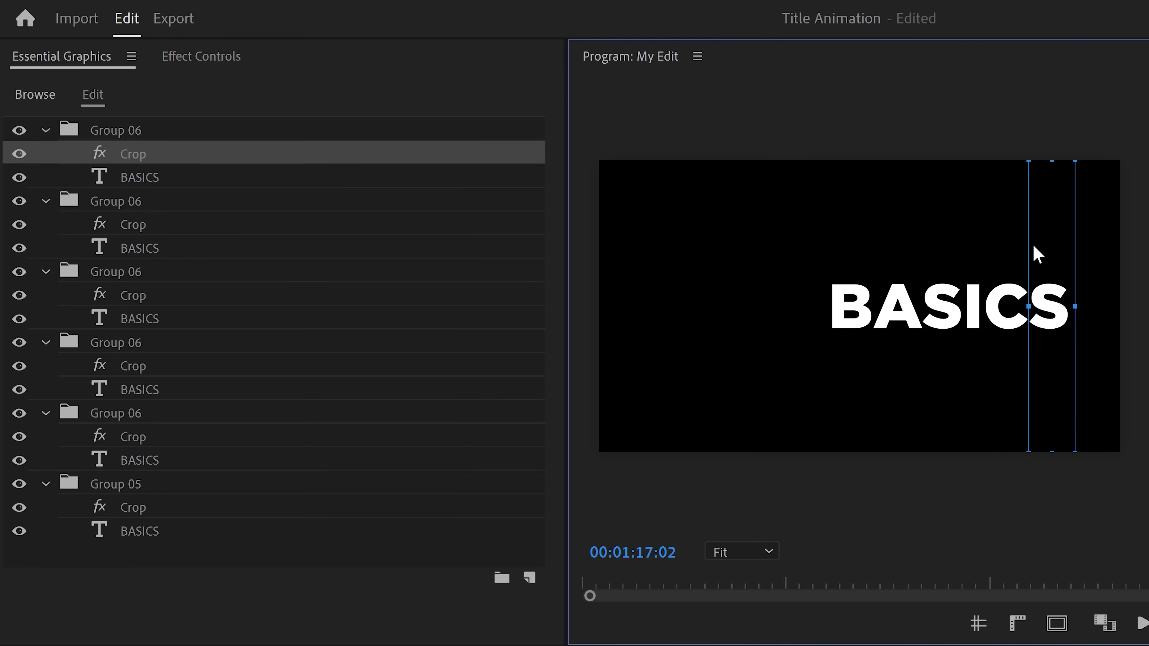
- Collapse all six letter groups in Essential Graphics
click(45, 130)
click(45, 154)
click(45, 177)
click(45, 201)
click(46, 225)
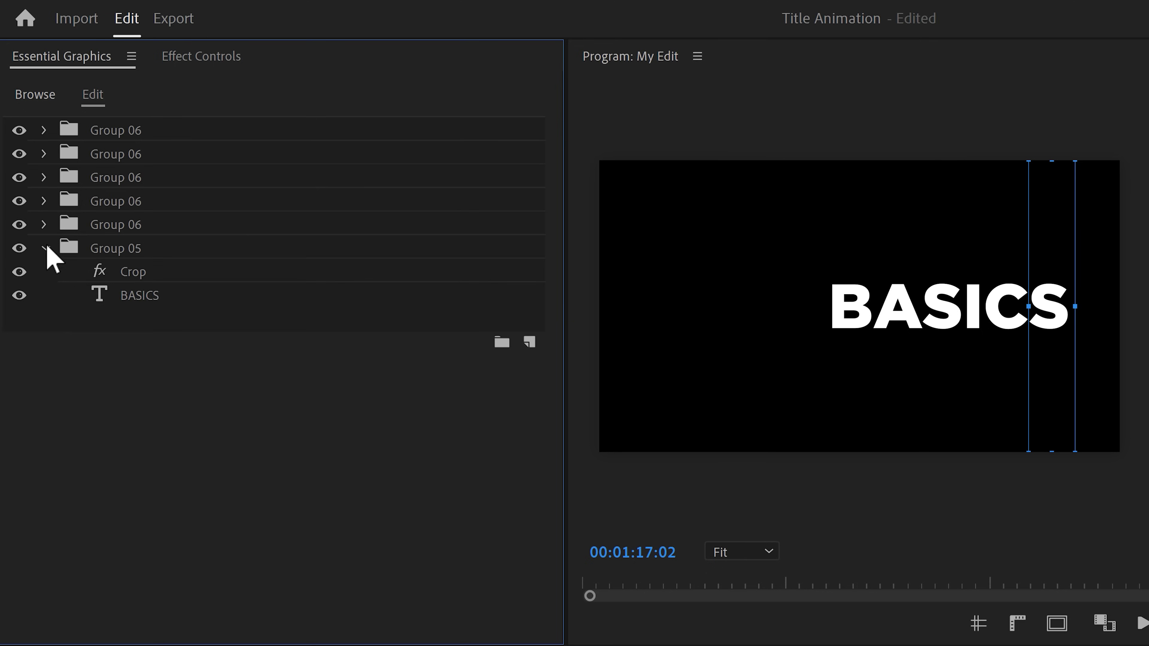
click(45, 248)
- Rename the bottom groups B, A and S
click(136, 248)
double_click(132, 247)
text(B)
double_click(129, 225)
text(A)
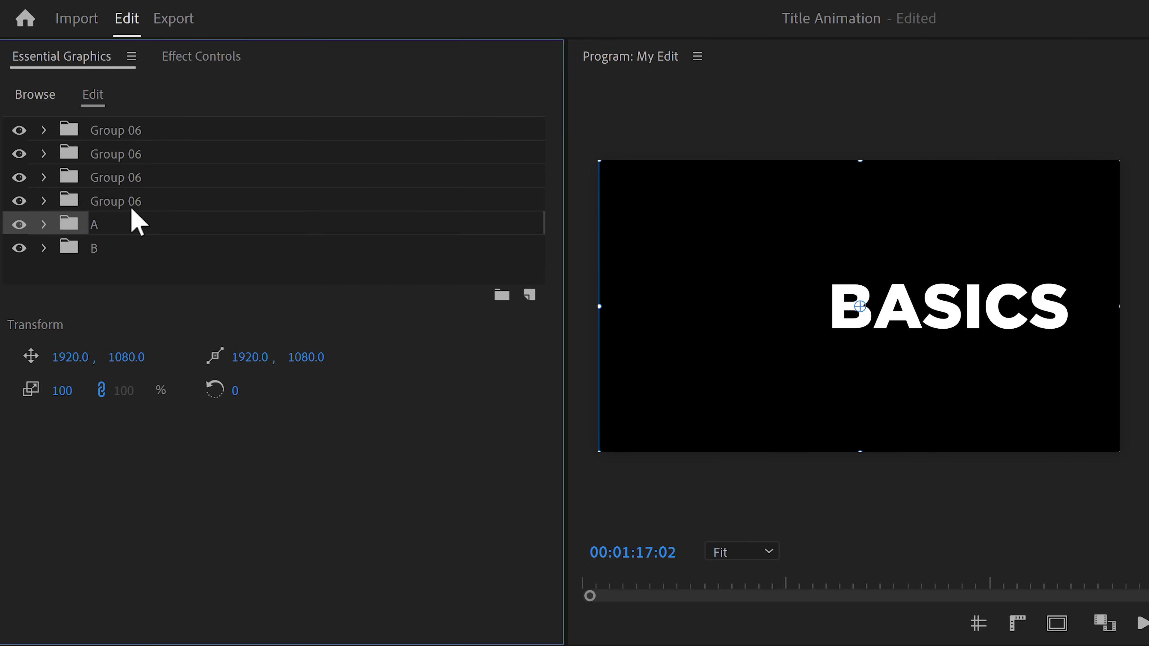
double_click(129, 201)
text(S)
double_click(129, 178)
- Name the remaining groups IC and S
text(IC)
double_click(117, 132)
text(S)
key(Return)
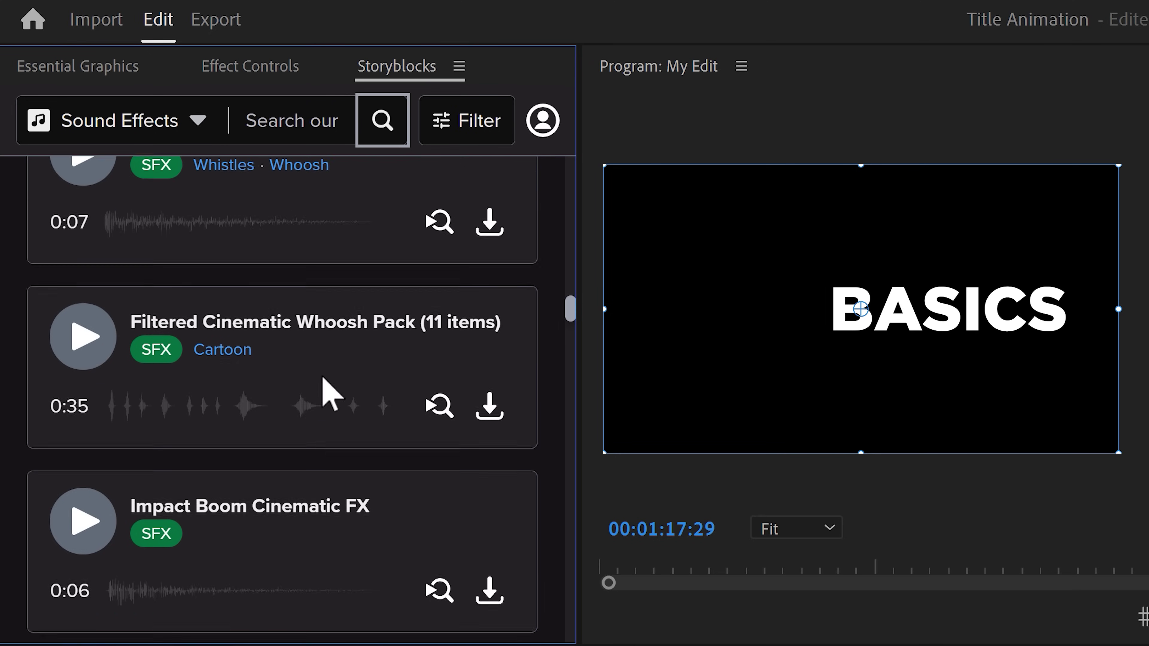
- Preview Filtered Cinematic Whoosh Pack in Storyblocks and download it as WAV
scroll(328, 393, down, 1)
click(89, 305)
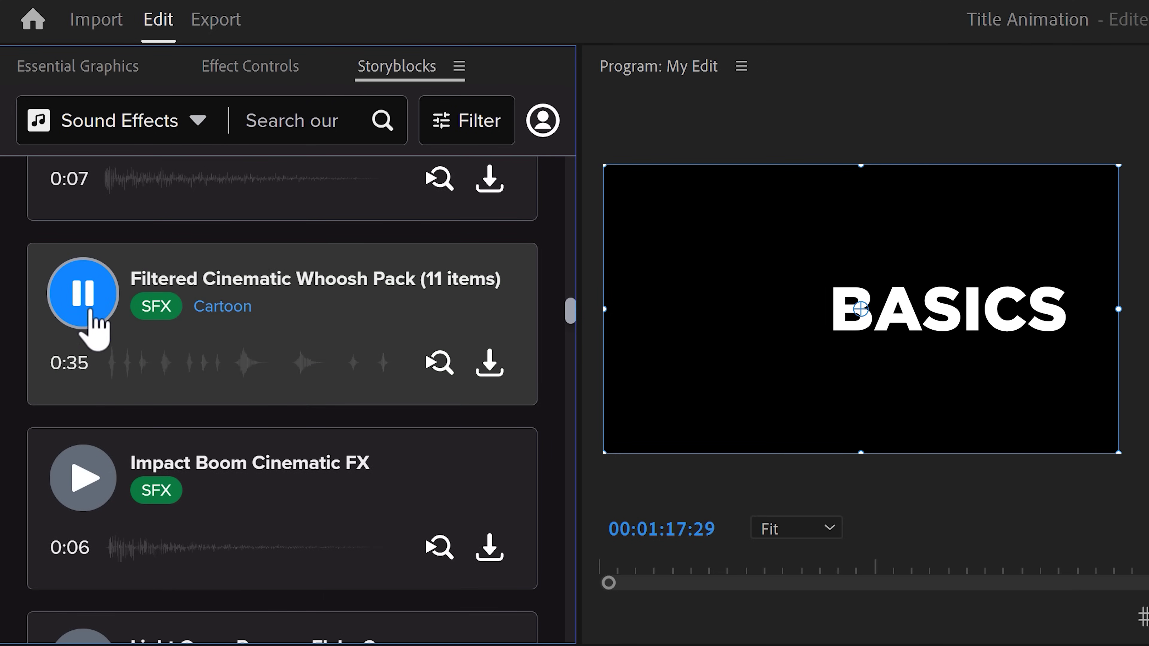
click(490, 364)
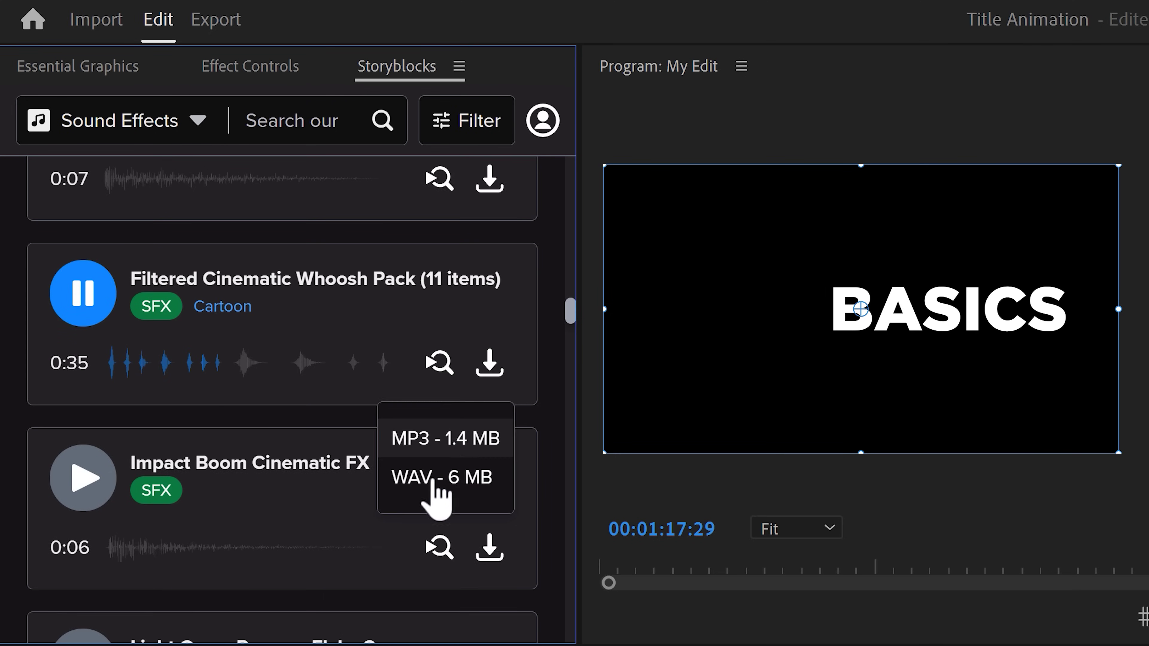
click(432, 483)
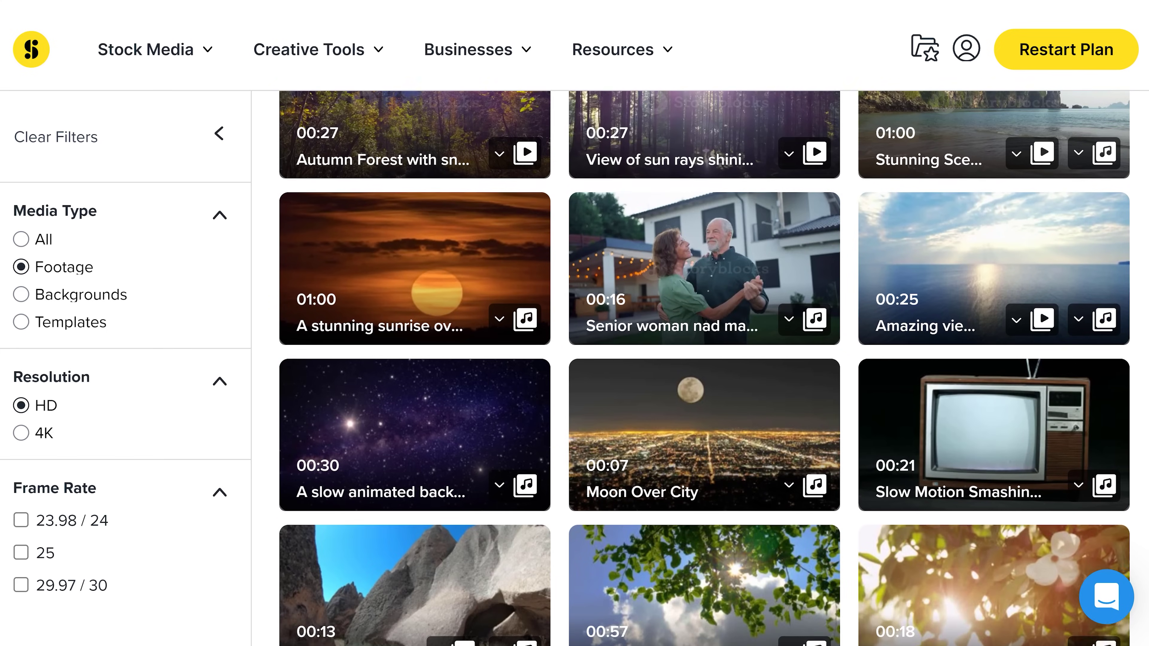
- Drop the Distort > Transform effect into group B above its Crop layer
scroll(704, 368, down, 5)
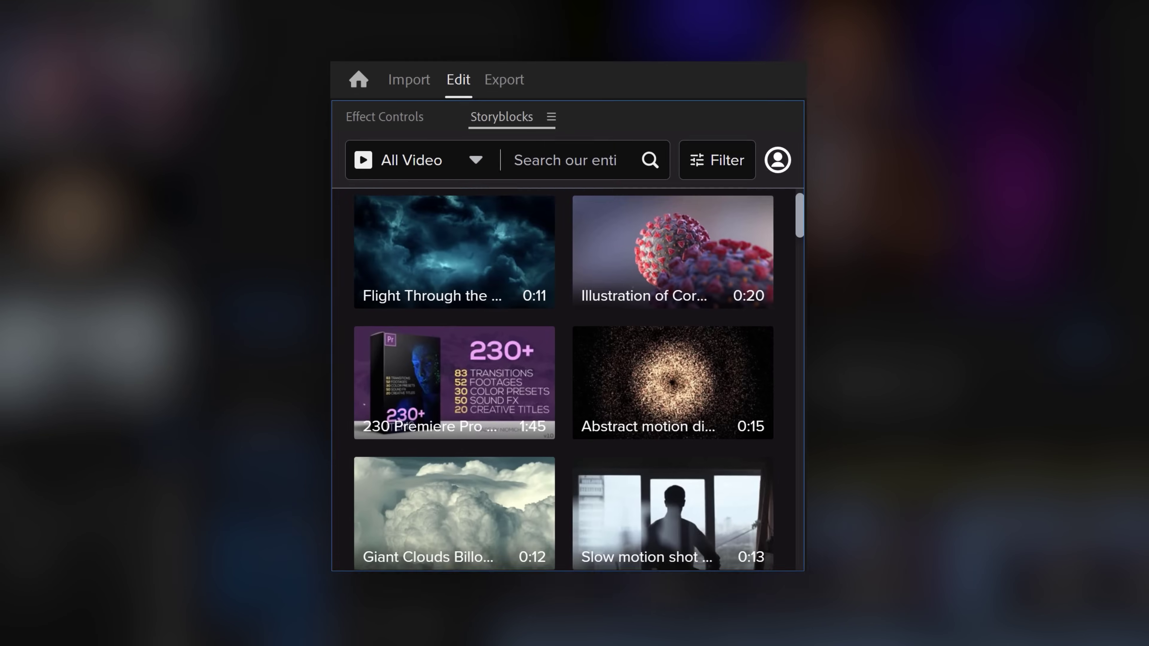
scroll(565, 394, down, 3)
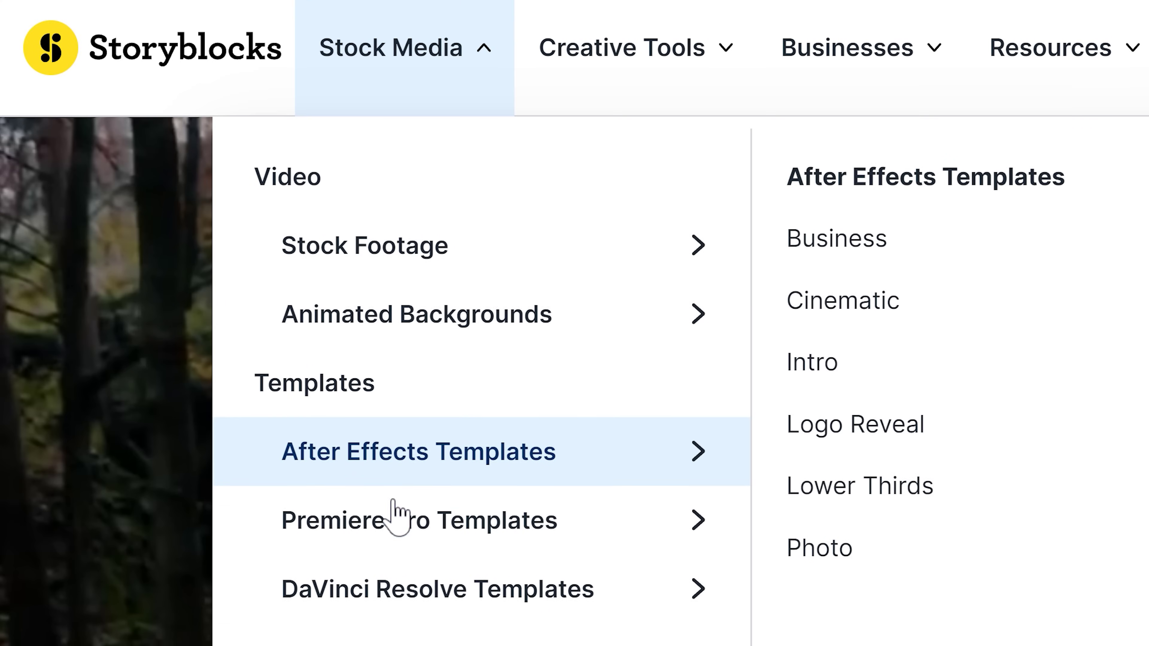
scroll(392, 509, down, 2)
scroll(387, 532, down, 1)
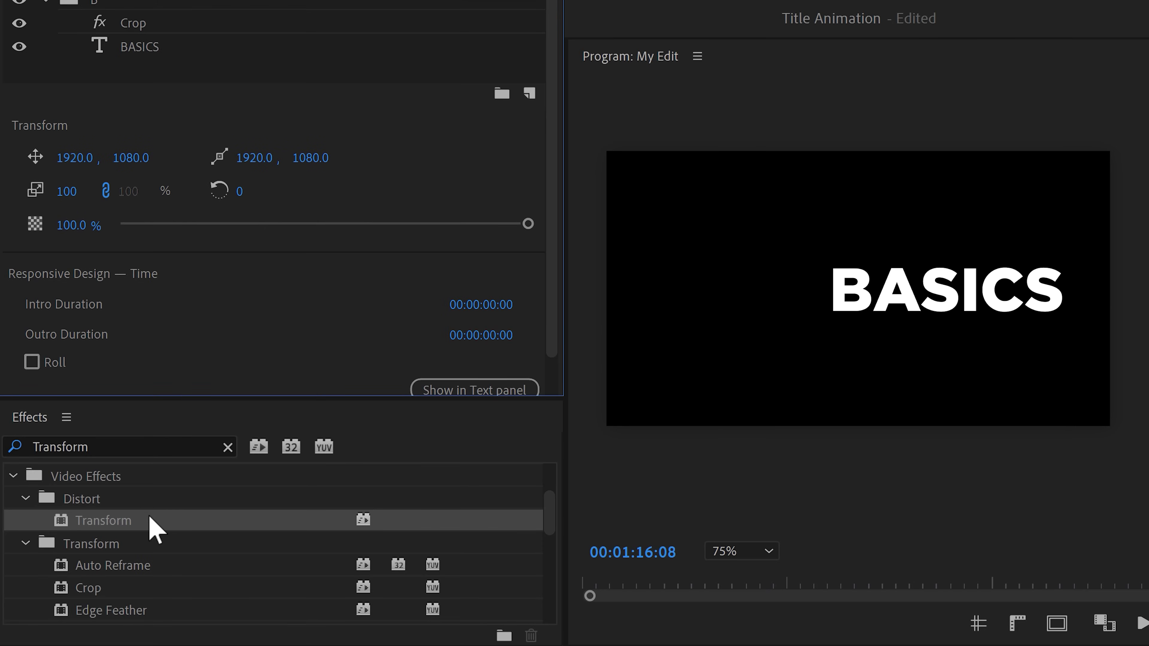
drag(150, 520, 150, 24)
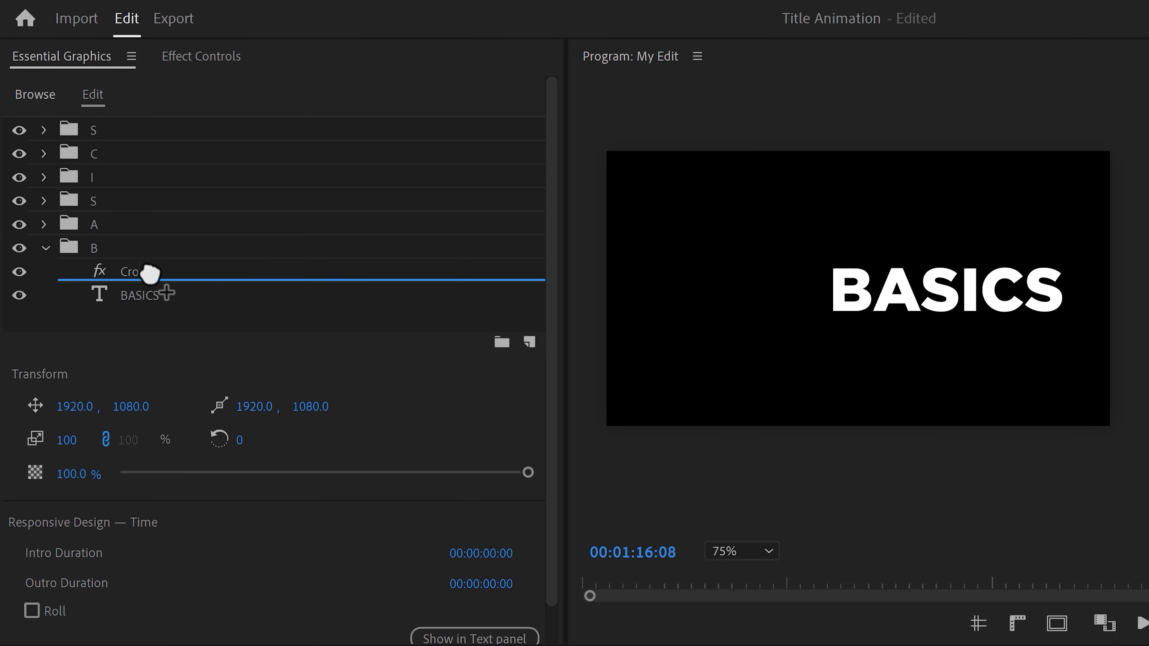
drag(150, 274, 151, 261)
click(177, 277)
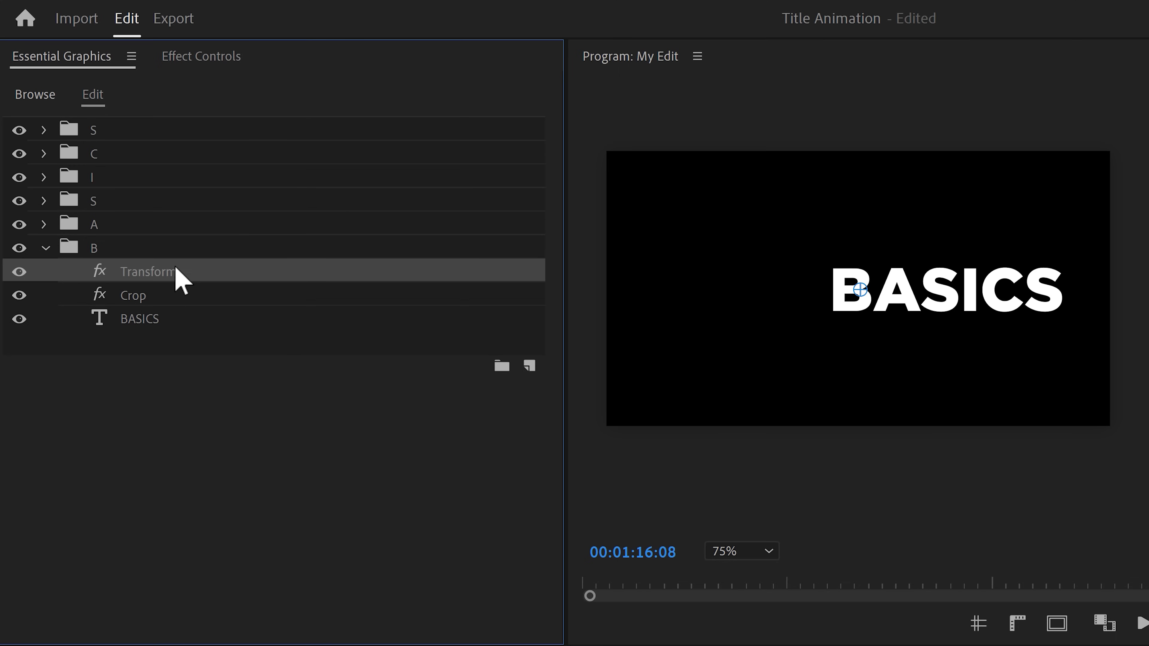
- Keyframe group B's Position Y: 1508 at 1:16:09, about 1078 at 1:16:14, 1080 at 1:16:18
click(201, 57)
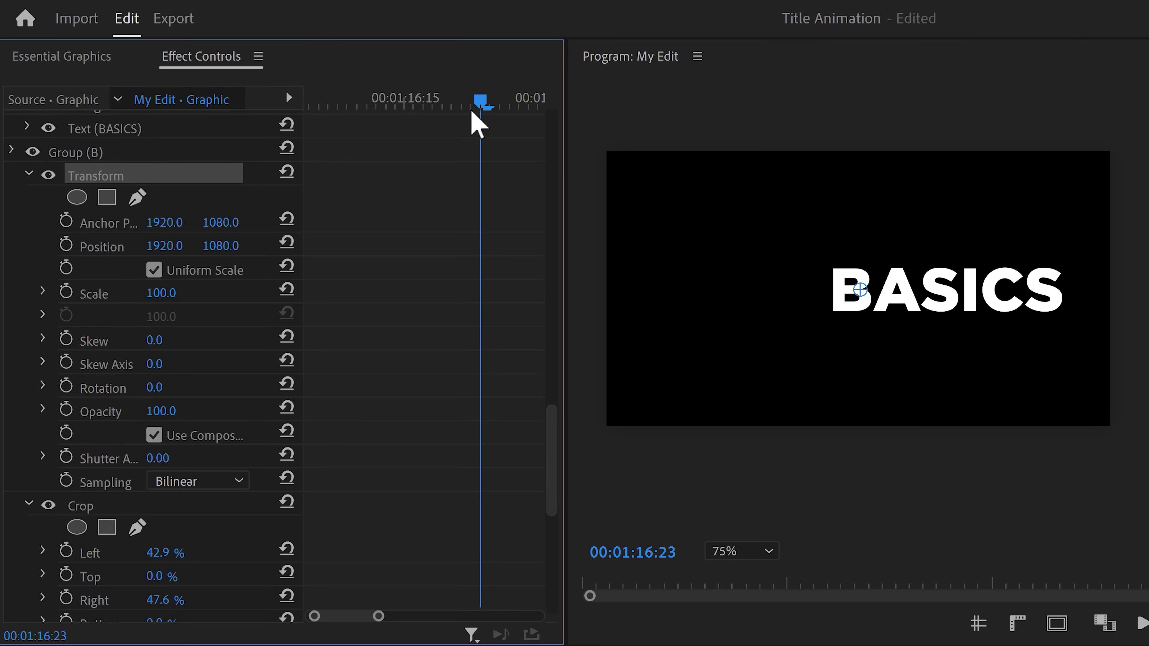
drag(475, 104, 343, 107)
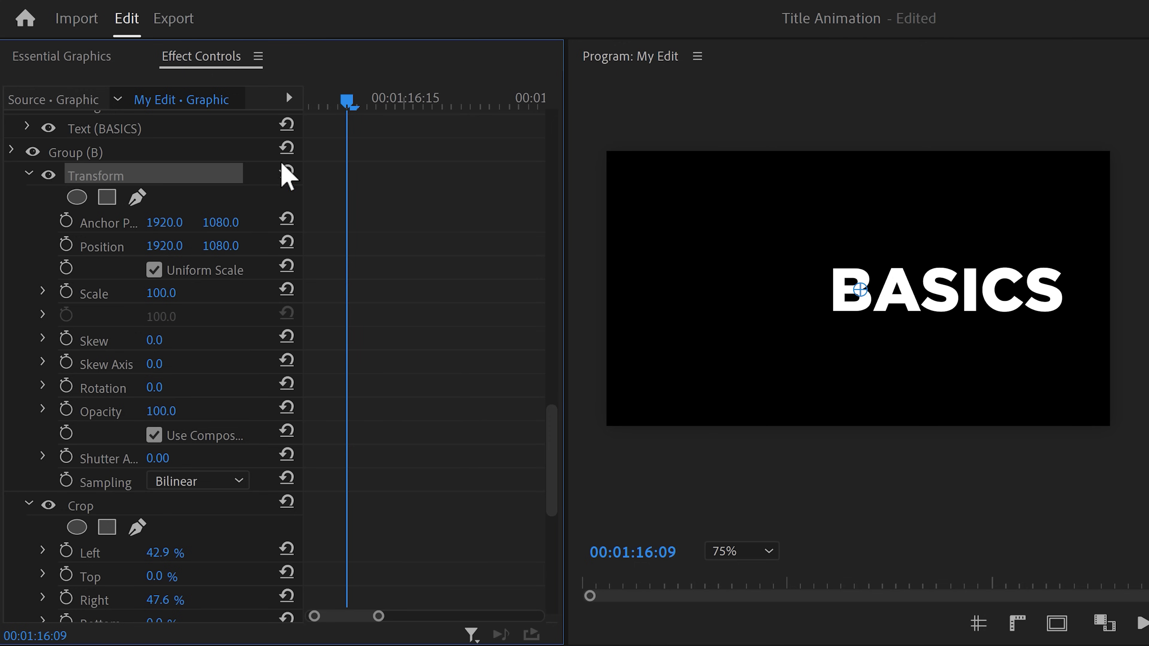
click(66, 244)
drag(228, 258, 282, 226)
drag(343, 107, 435, 107)
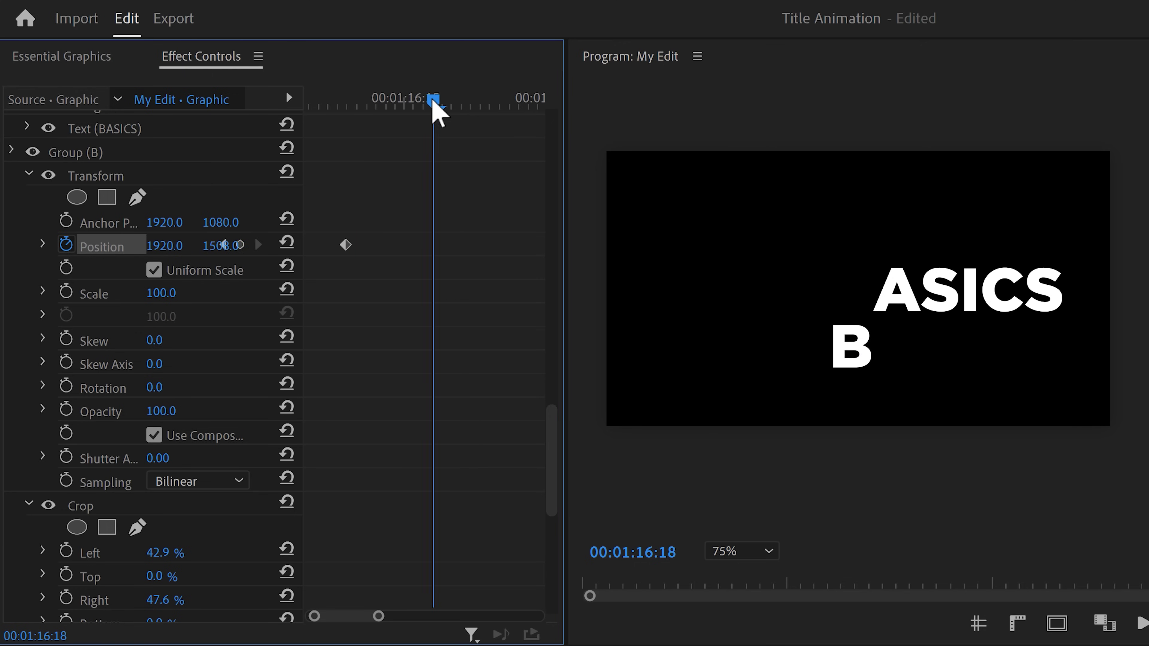
click(287, 243)
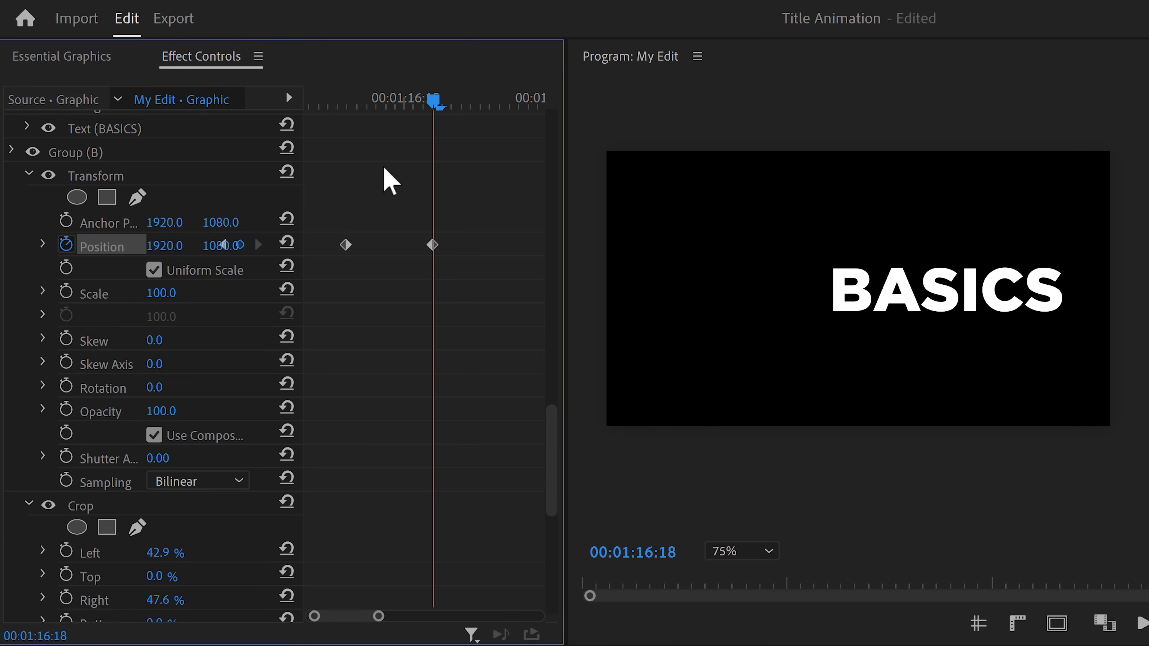
drag(428, 107, 393, 108)
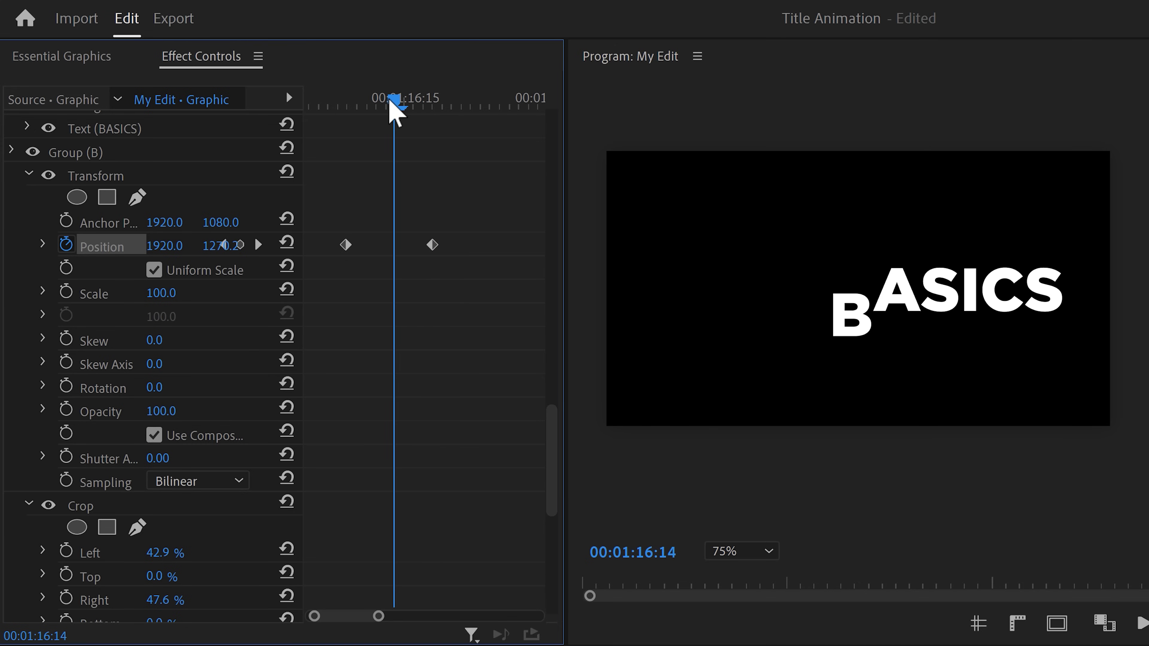
drag(220, 246, 199, 246)
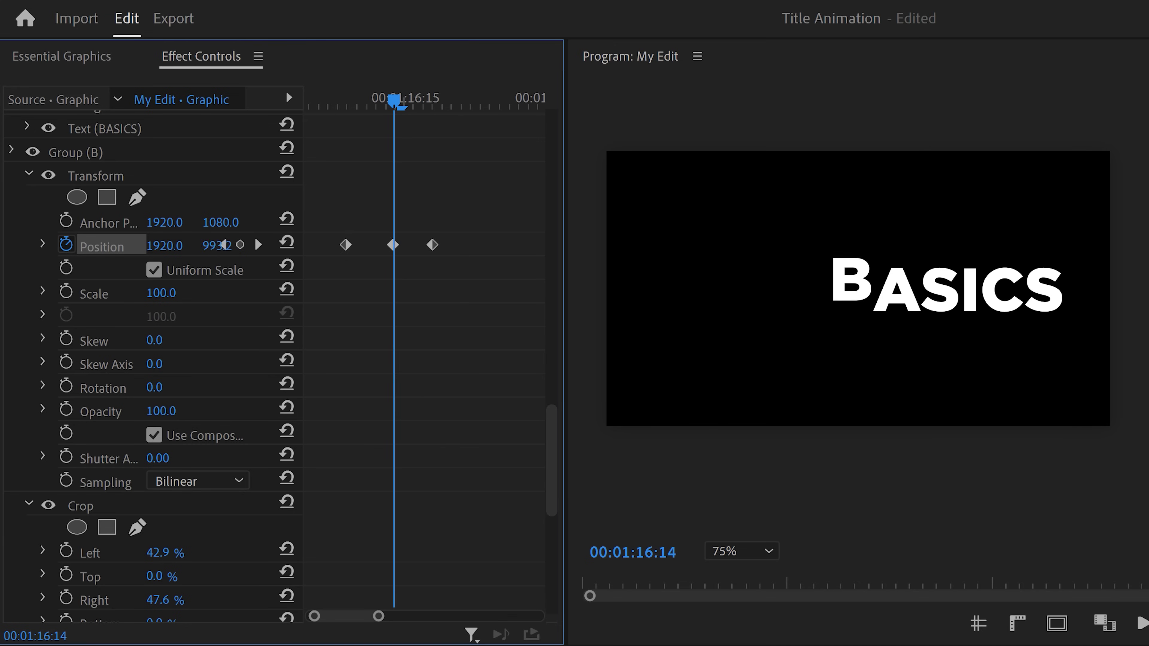
drag(393, 245, 403, 245)
drag(393, 102, 438, 107)
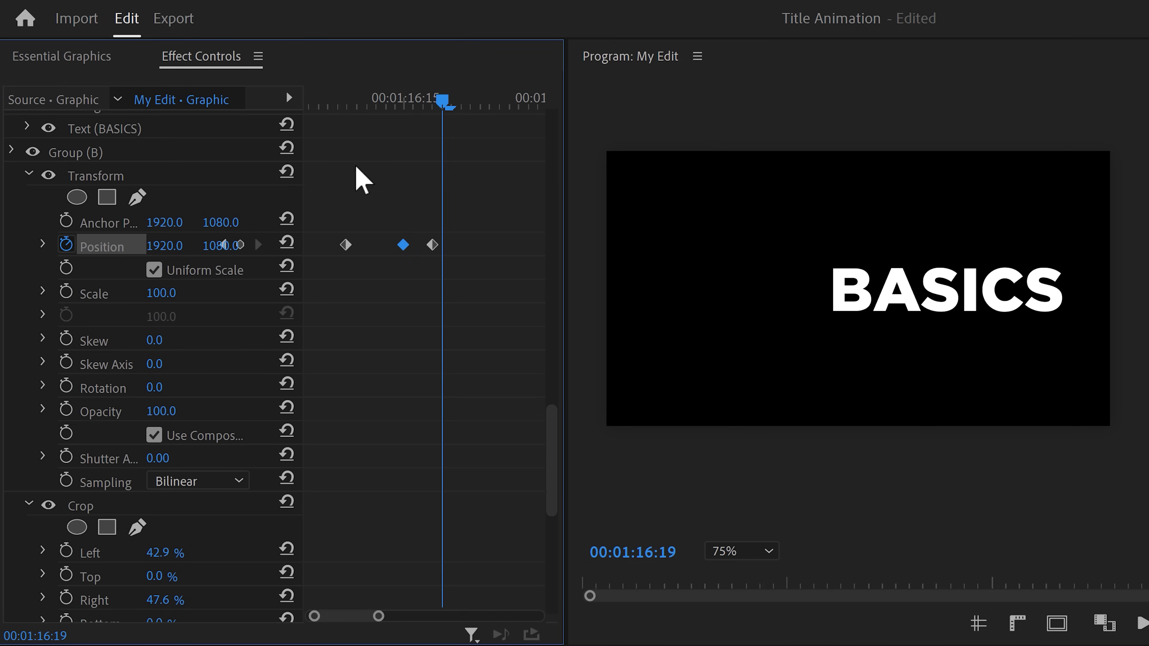
- Shape the Position velocity graph into an eased, spiking curve between keyframes
click(43, 245)
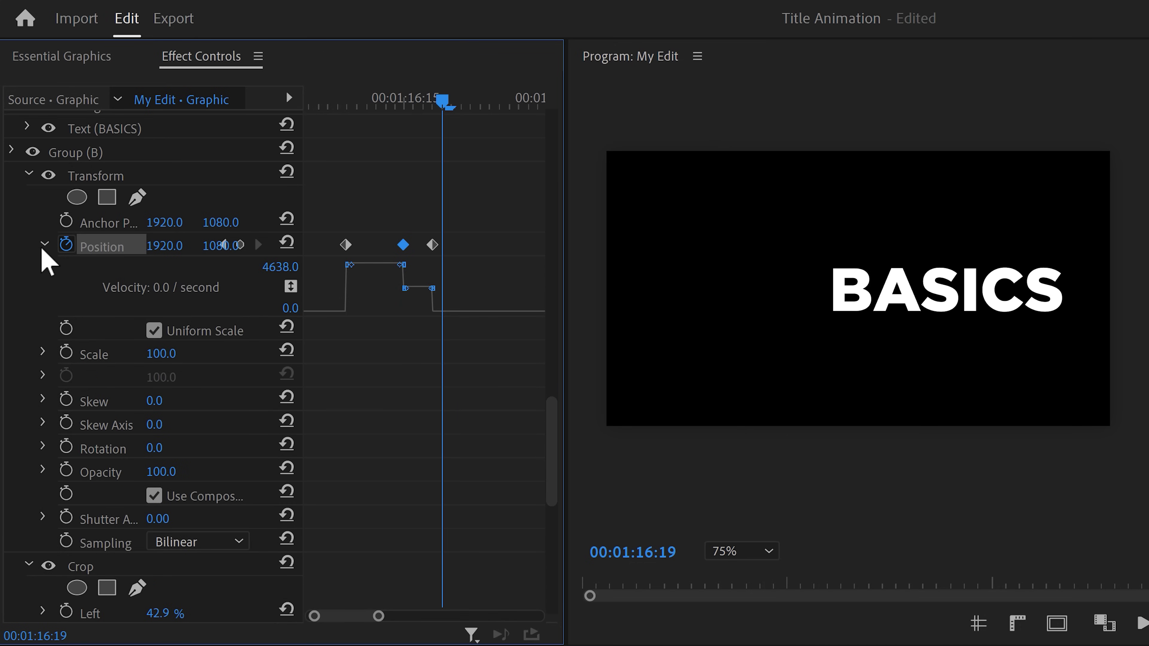
drag(400, 265, 365, 292)
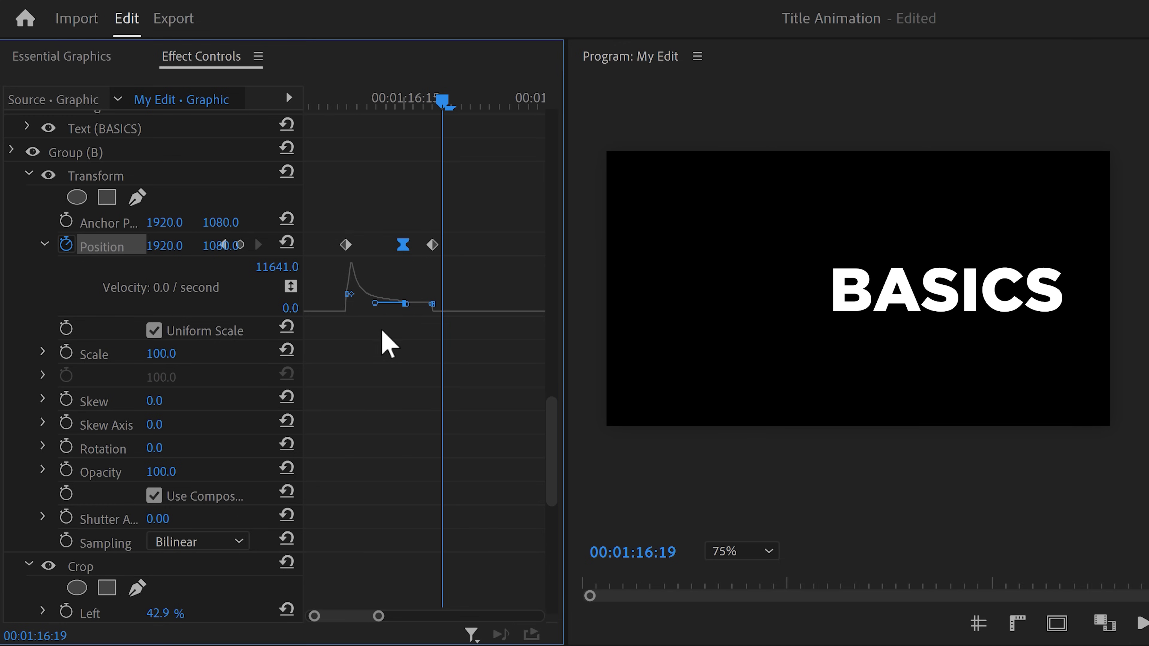
drag(415, 313, 430, 309)
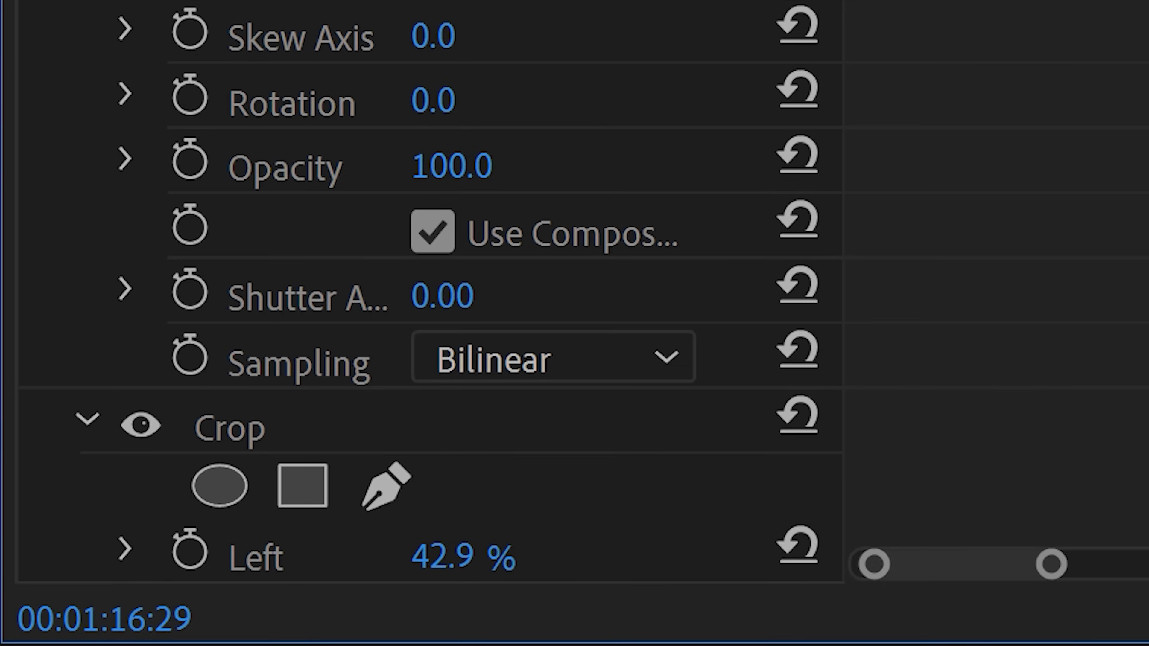
- Set the Transform Shutter Angle to 180
click(471, 295)
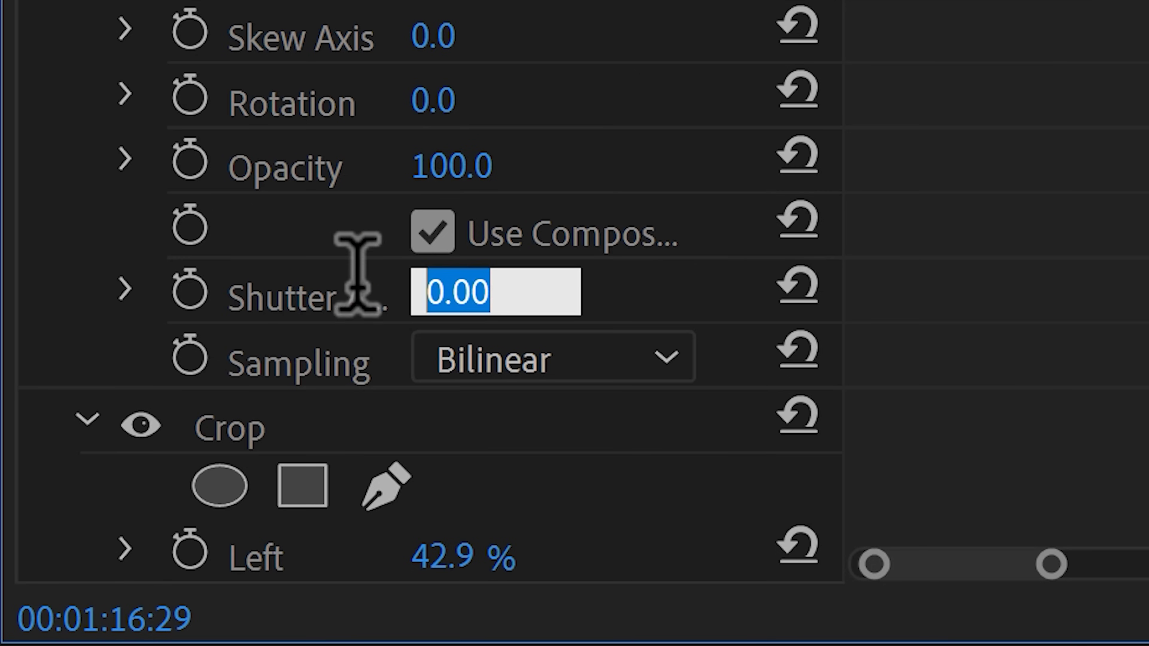
text(180)
key(Return)
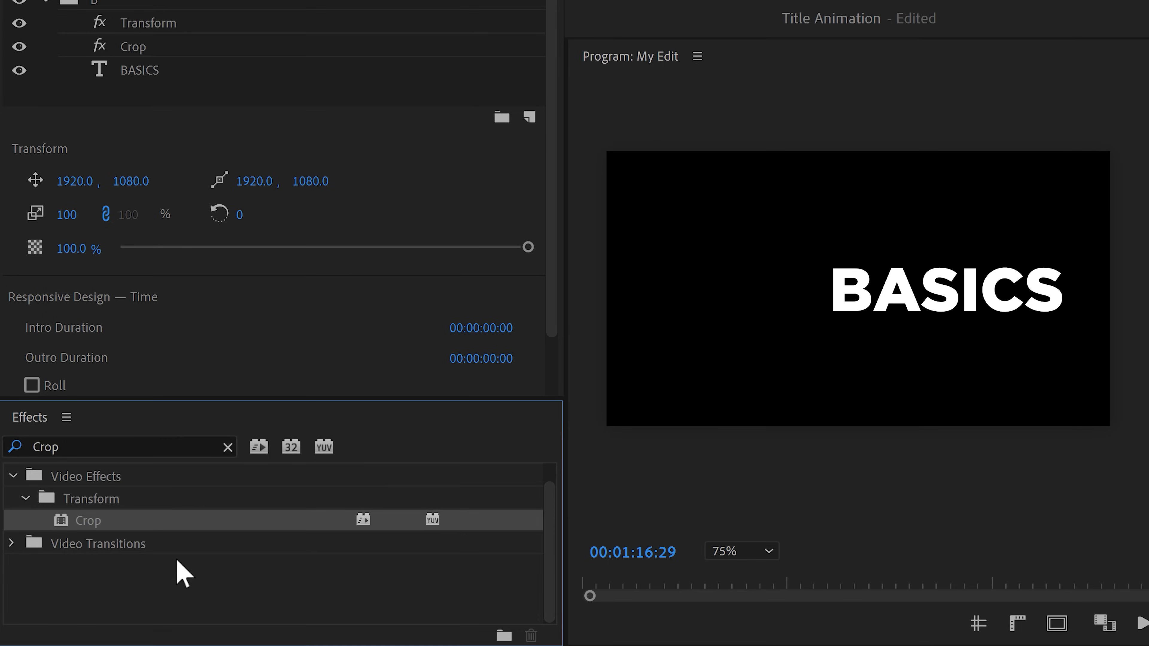
- Add a second Crop above Transform in group B and pull its bottom edge up
drag(164, 525, 187, 265)
click(162, 271)
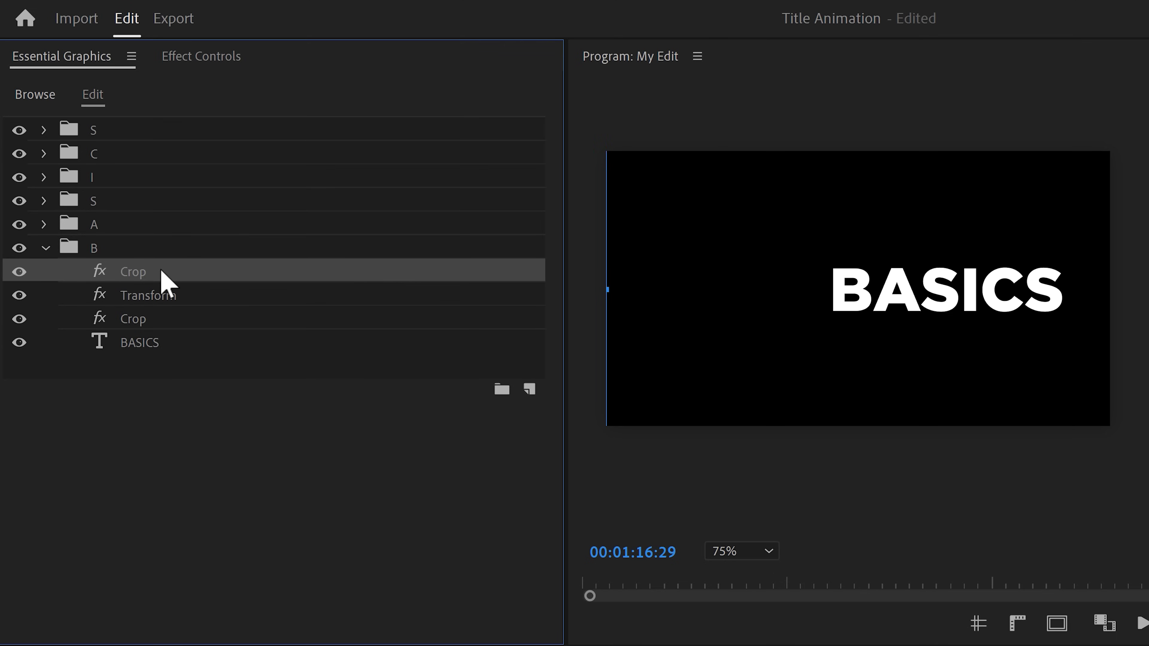
drag(860, 424, 849, 313)
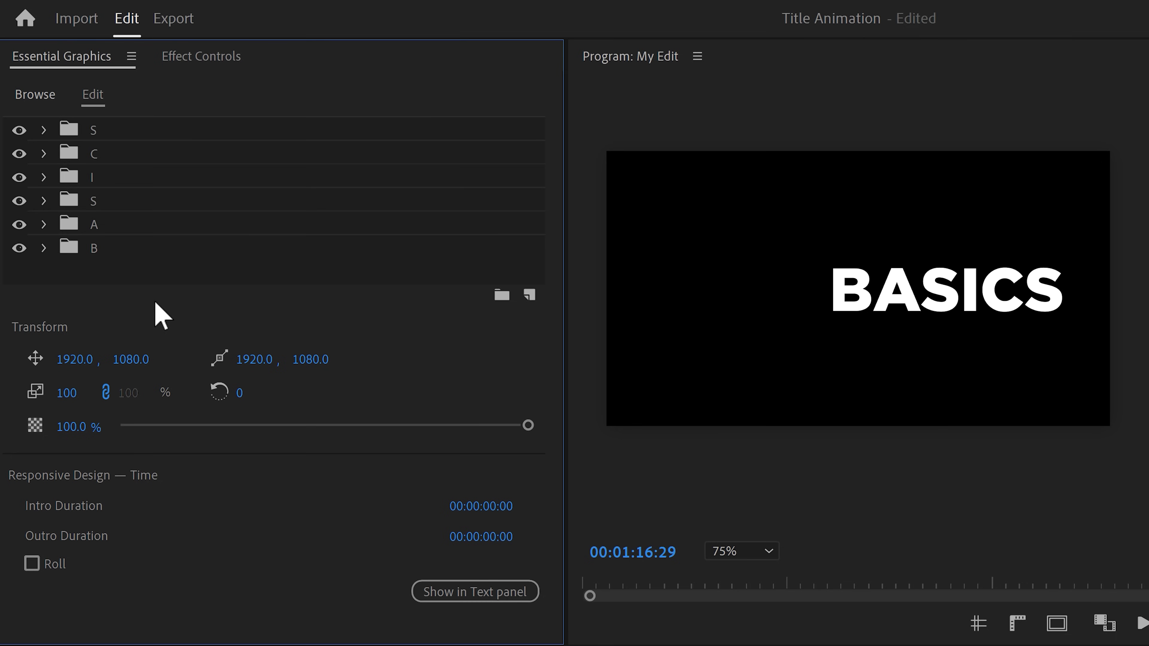
- Add a Distort > Transform effect above Crop in group A and show its settings
click(44, 224)
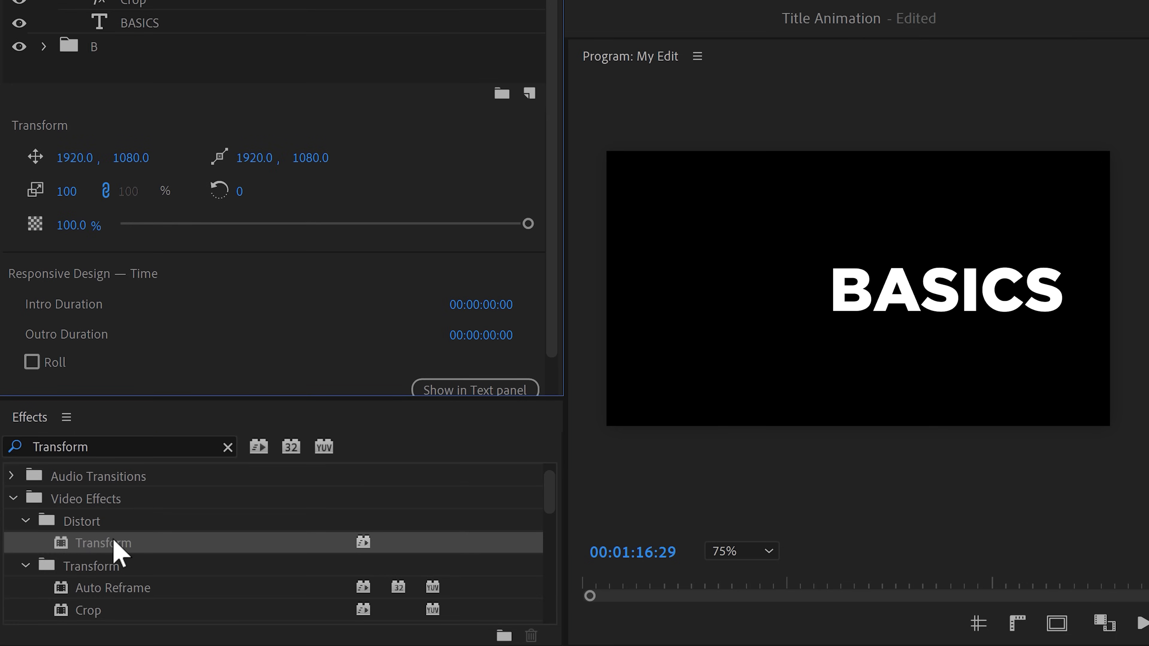
click(114, 543)
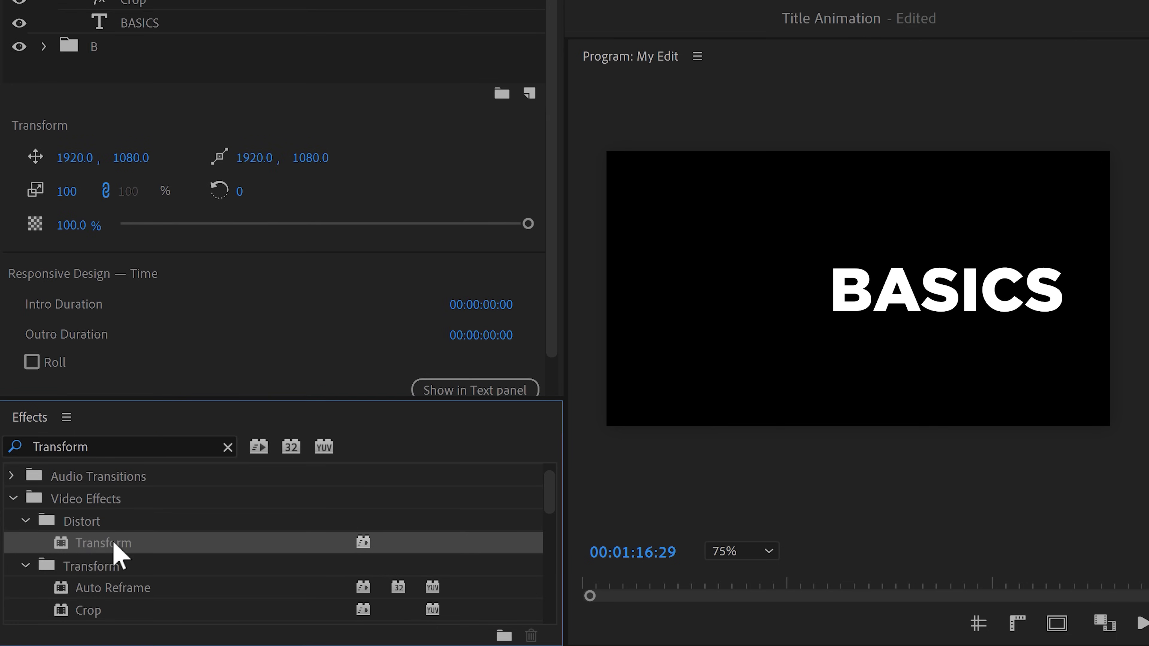
drag(112, 540, 140, 237)
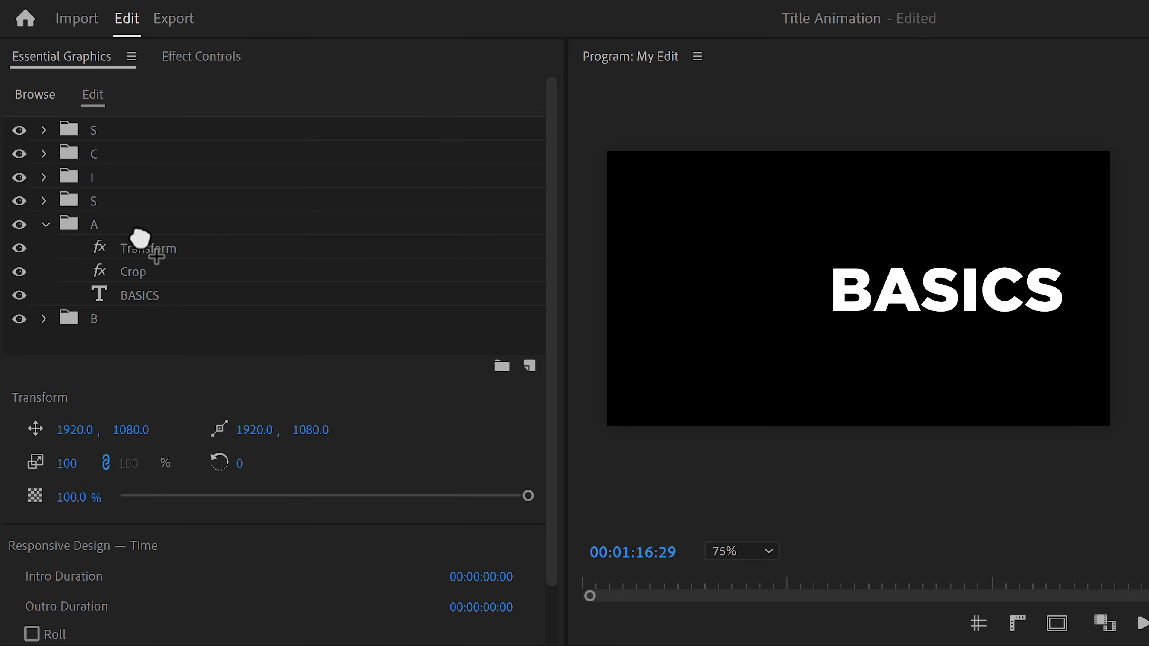
click(187, 249)
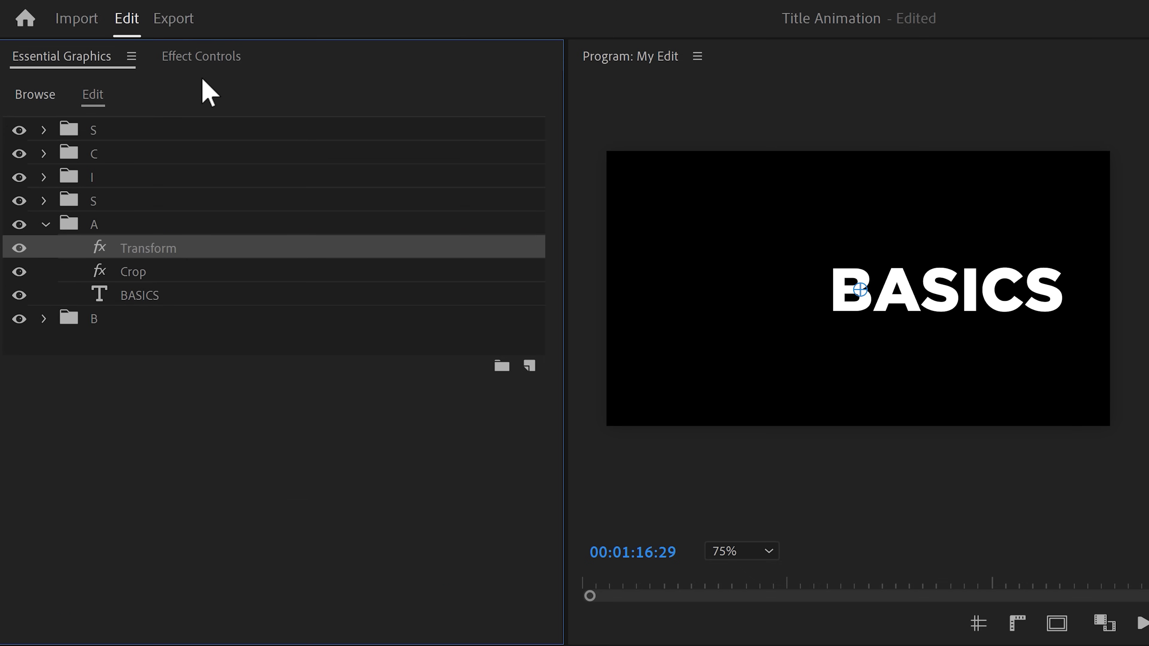
click(201, 56)
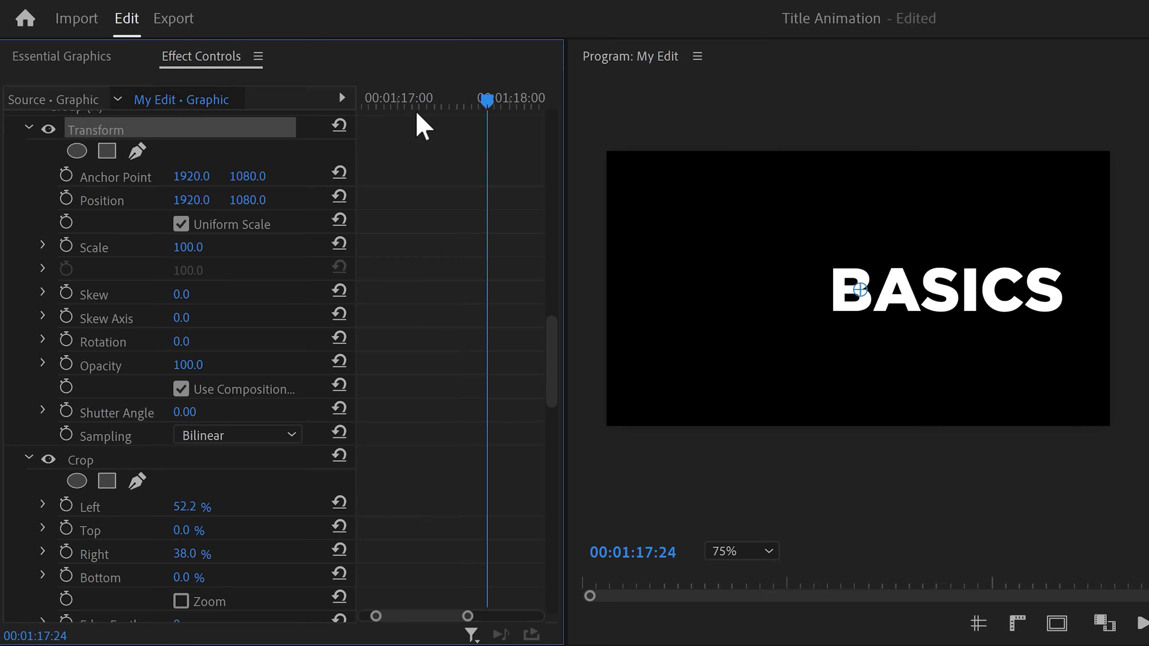
- Keyframe group A's Position from X 1599 at 1:16:26, lifting the A up by 1:16:29
drag(487, 106, 383, 115)
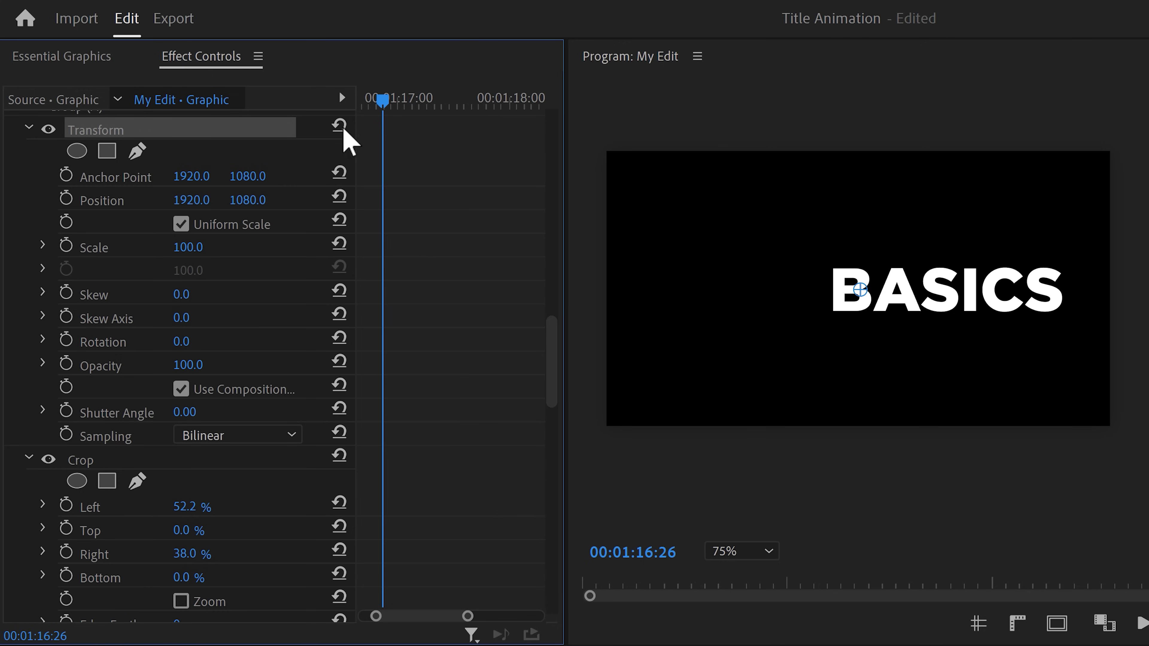
click(67, 199)
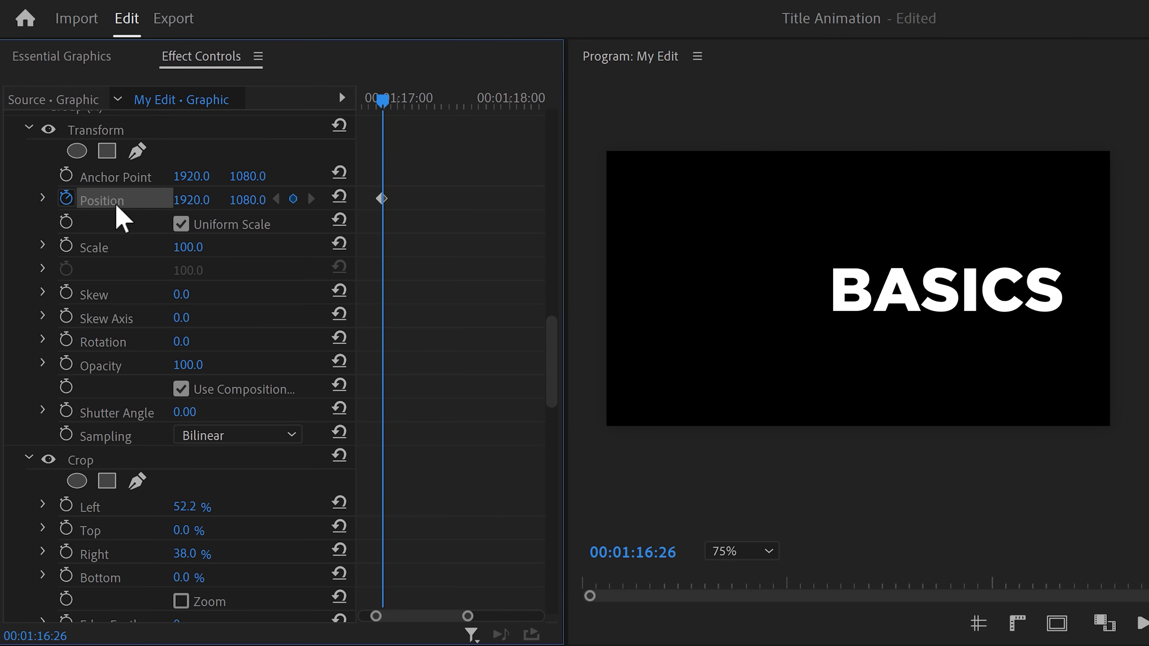
drag(190, 212, 45, 212)
key(Right)
key(Right)
key(Right)
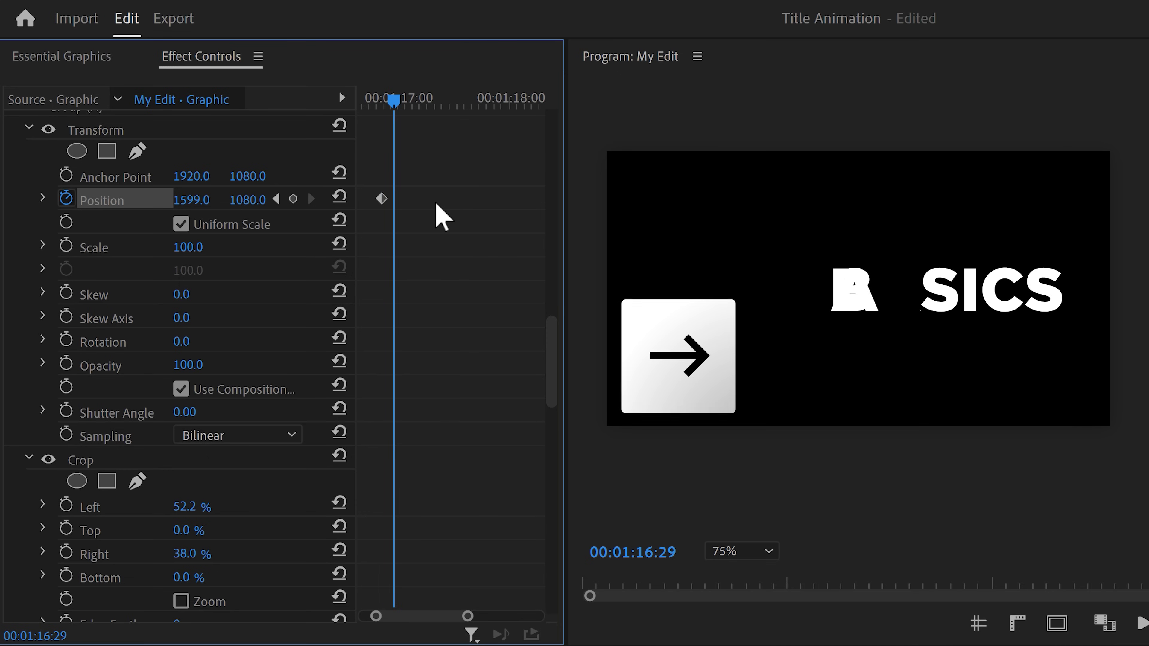
drag(247, 200, 73, 199)
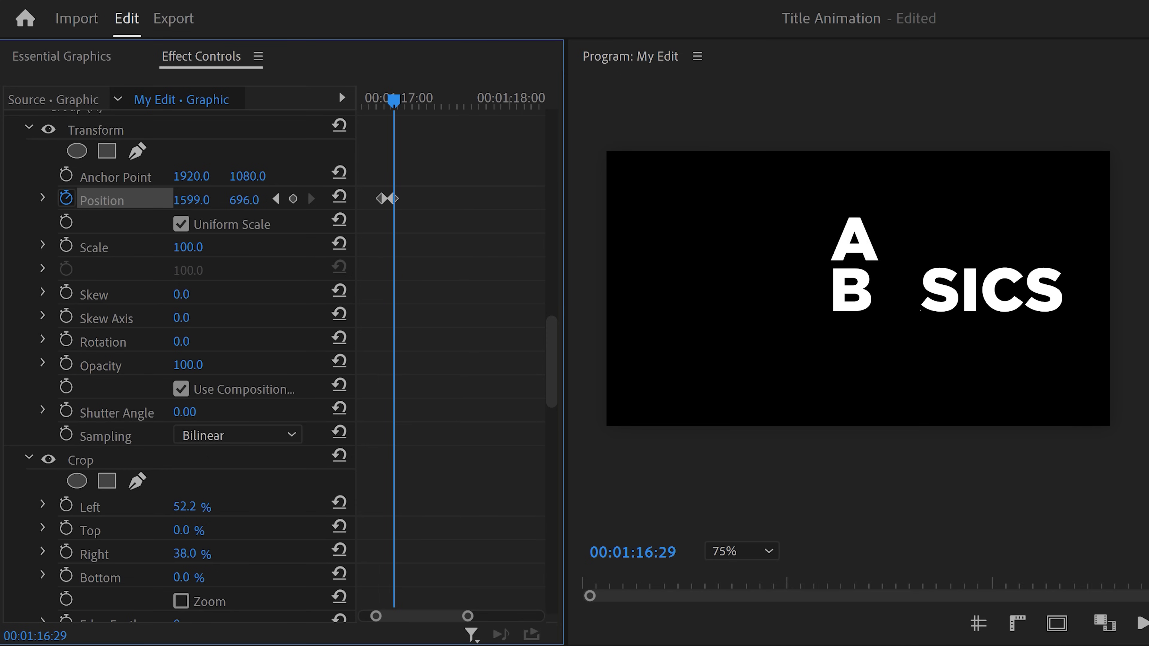
key(Right)
key(Right)
key(Right)
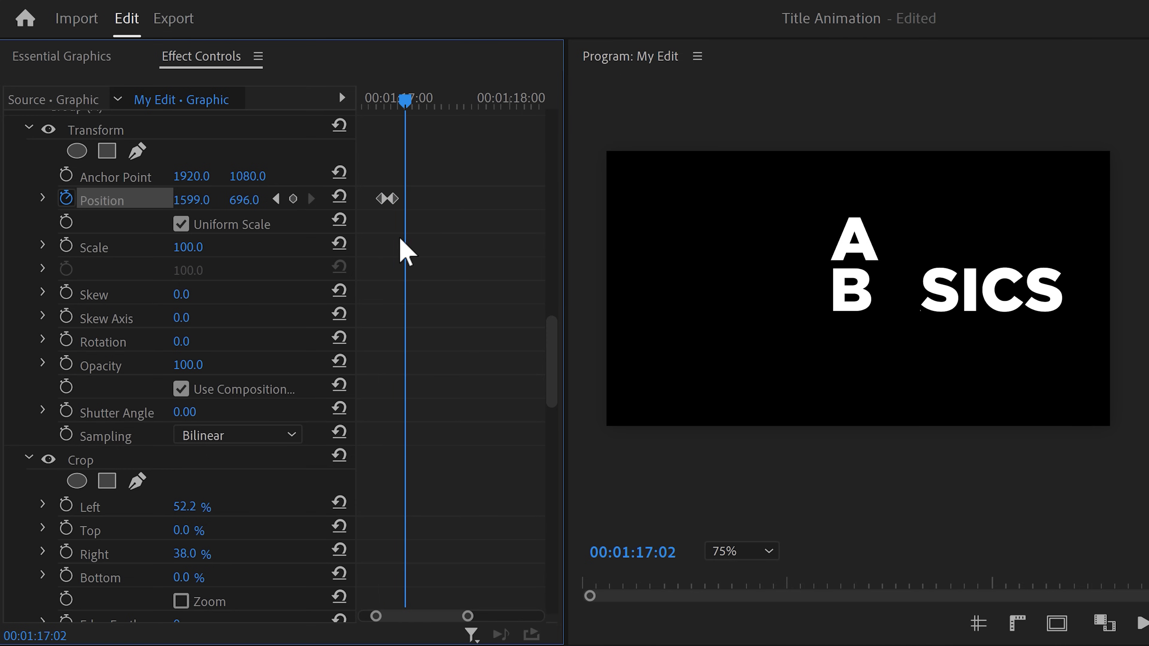
click(294, 200)
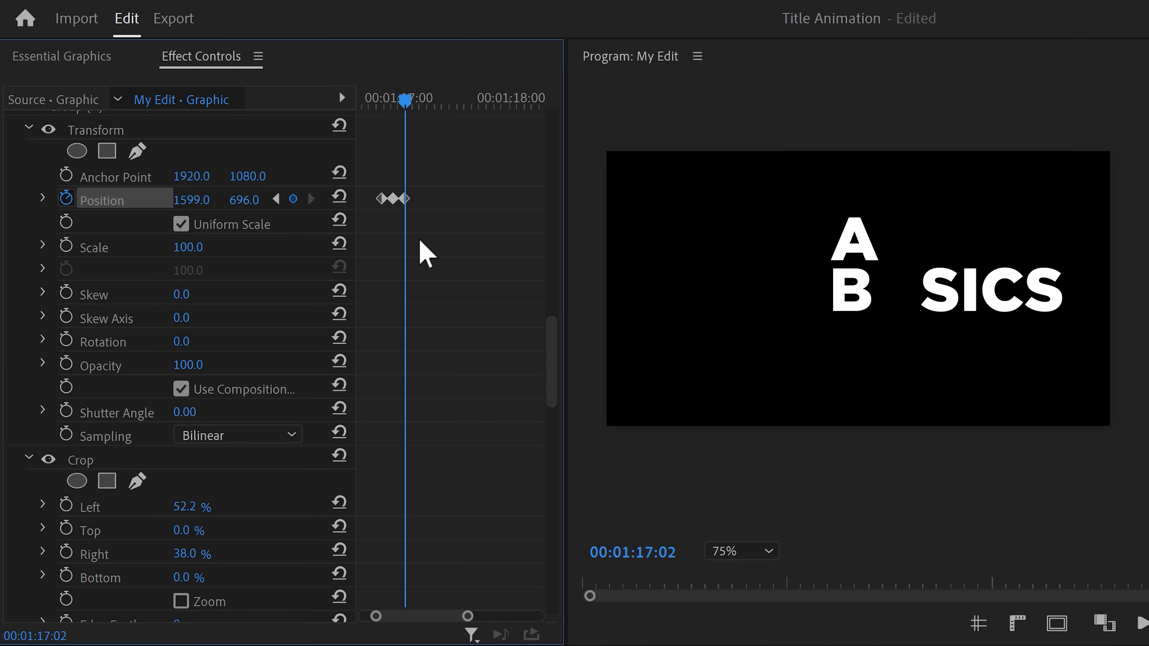
- Keyframe the A sliding right, then reset Position so it lands back in the word
key(Right)
key(Right)
key(Right)
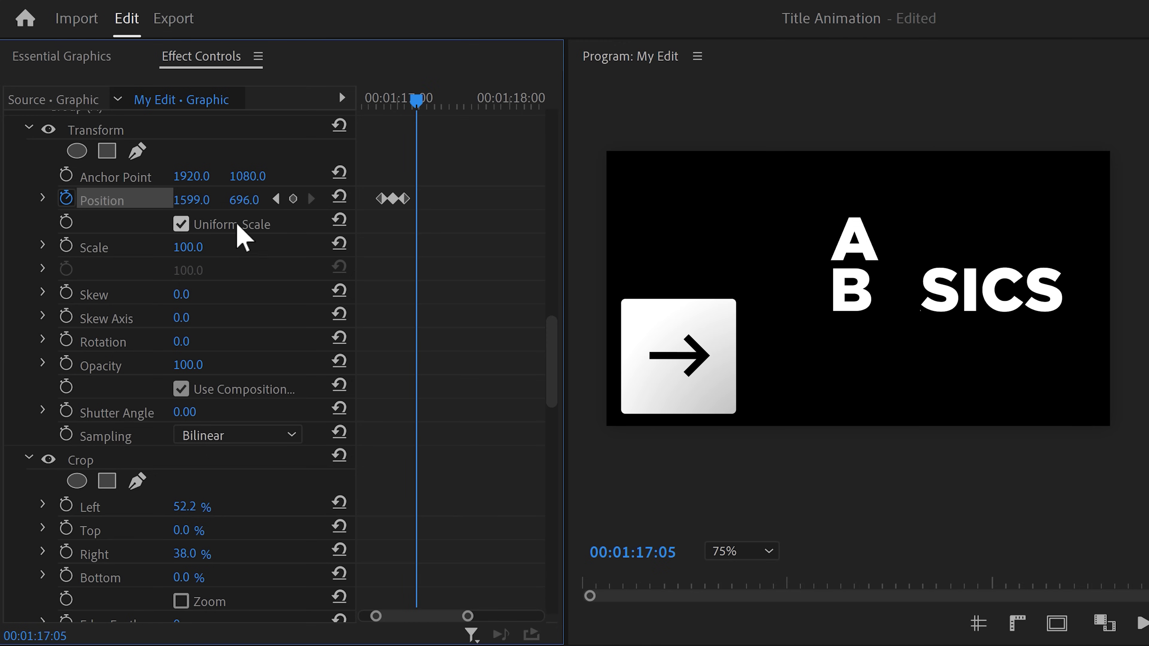
drag(192, 200, 333, 200)
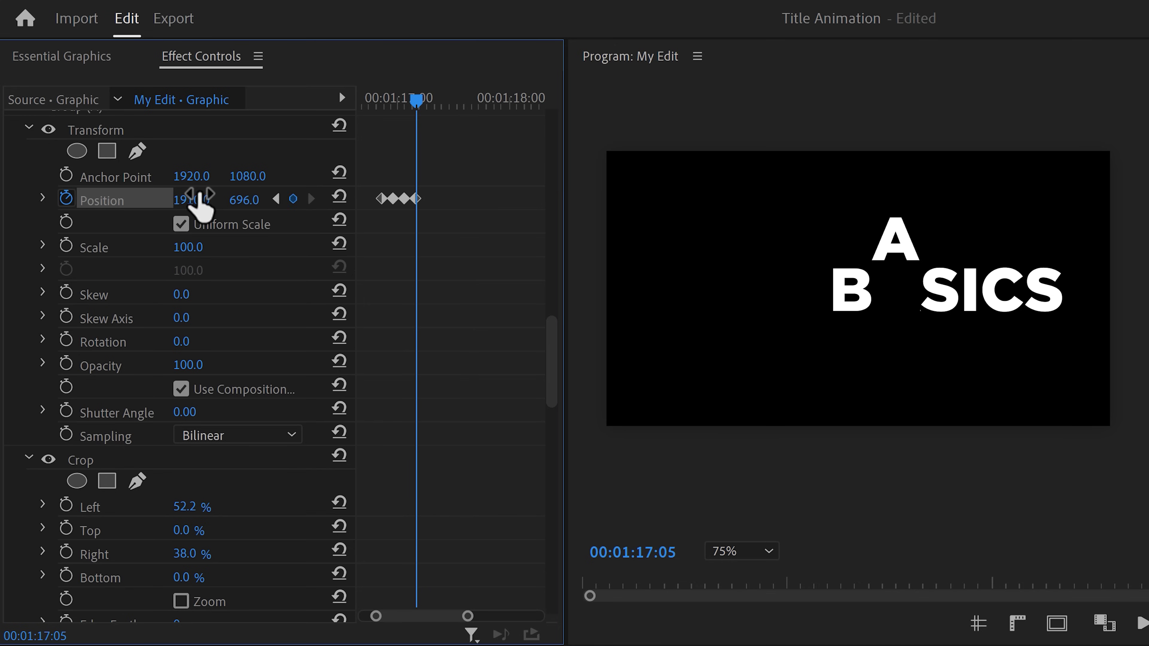
key(Right)
key(Right)
key(Right)
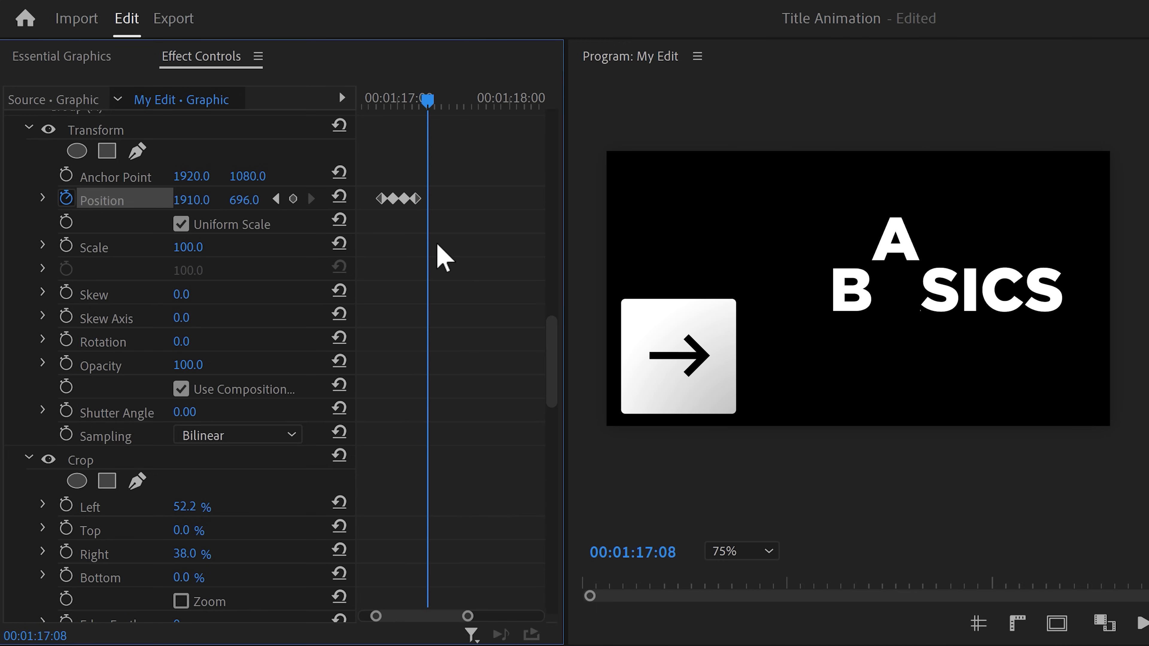
click(295, 200)
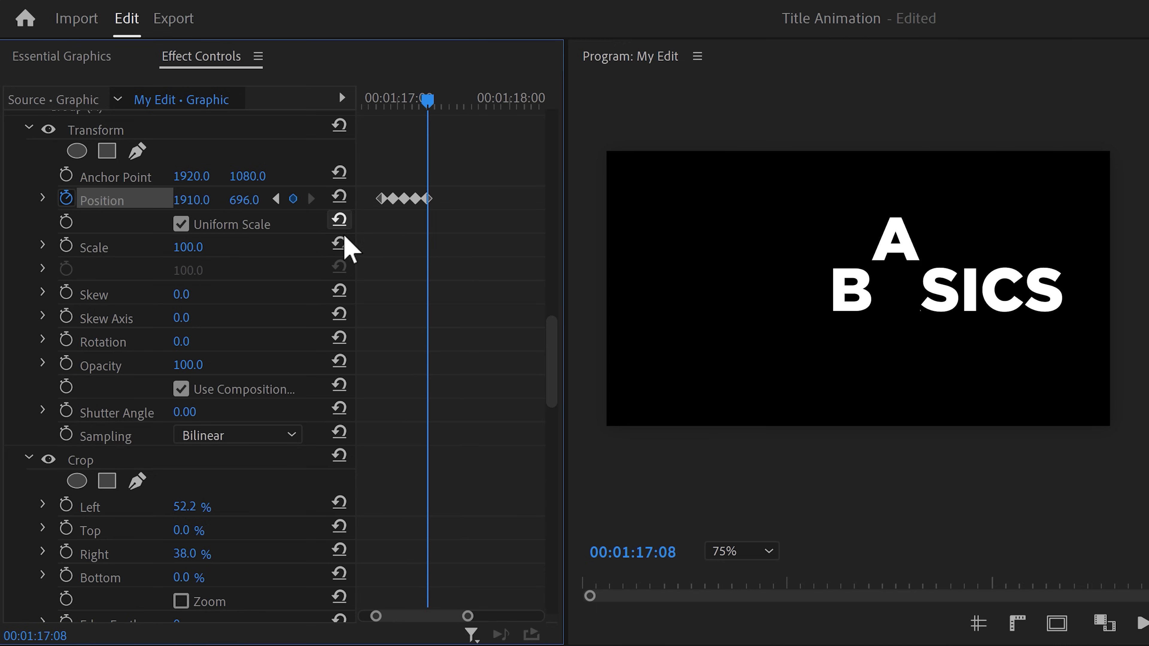
key(Right)
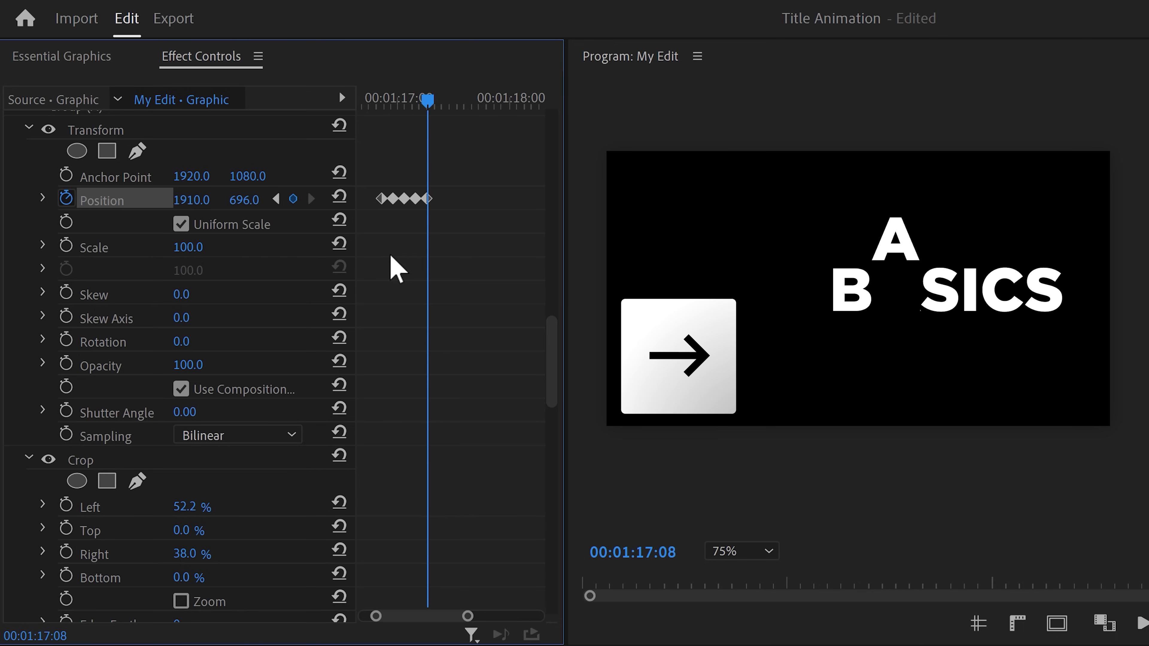
key(Right)
key(Right)
key(Right)
key(ctrl+v)
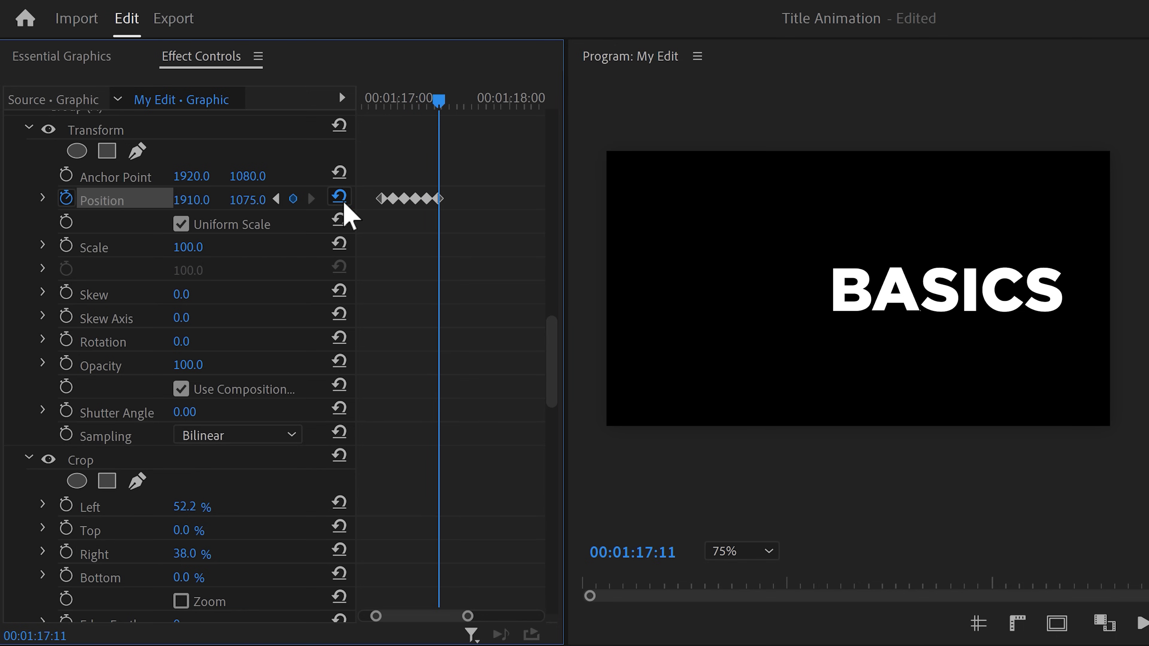
click(345, 204)
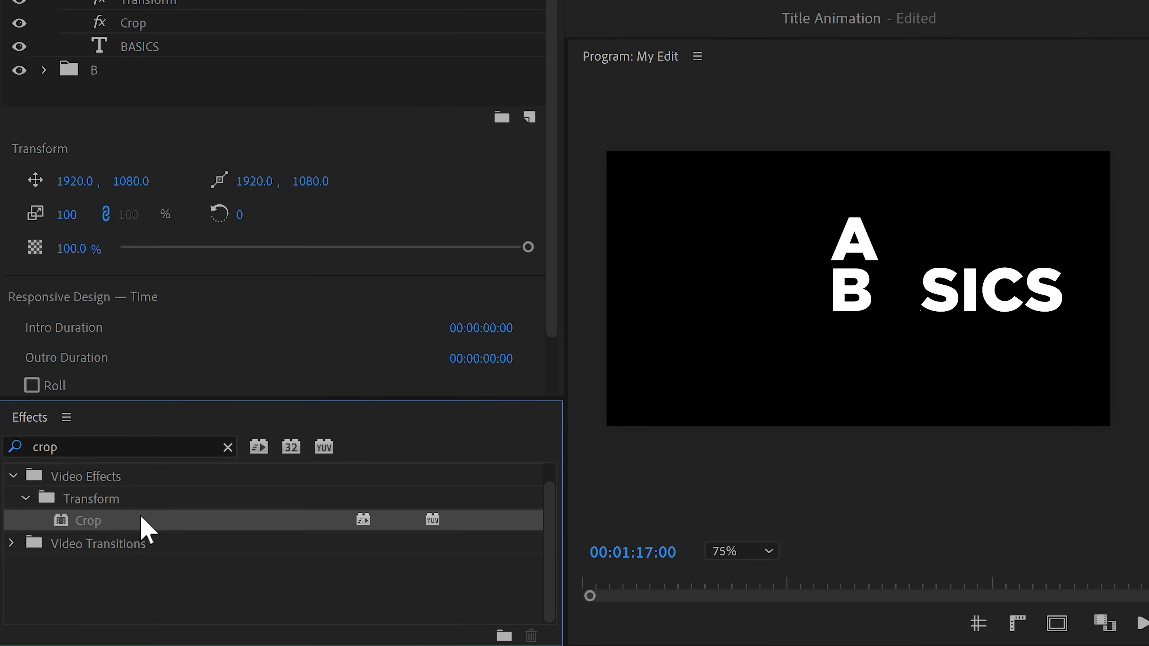
- Add a second Crop to layer A, keyframing Bottom 57.4% at 01:17:00 and 0% at 01:17:01
drag(144, 525, 160, 242)
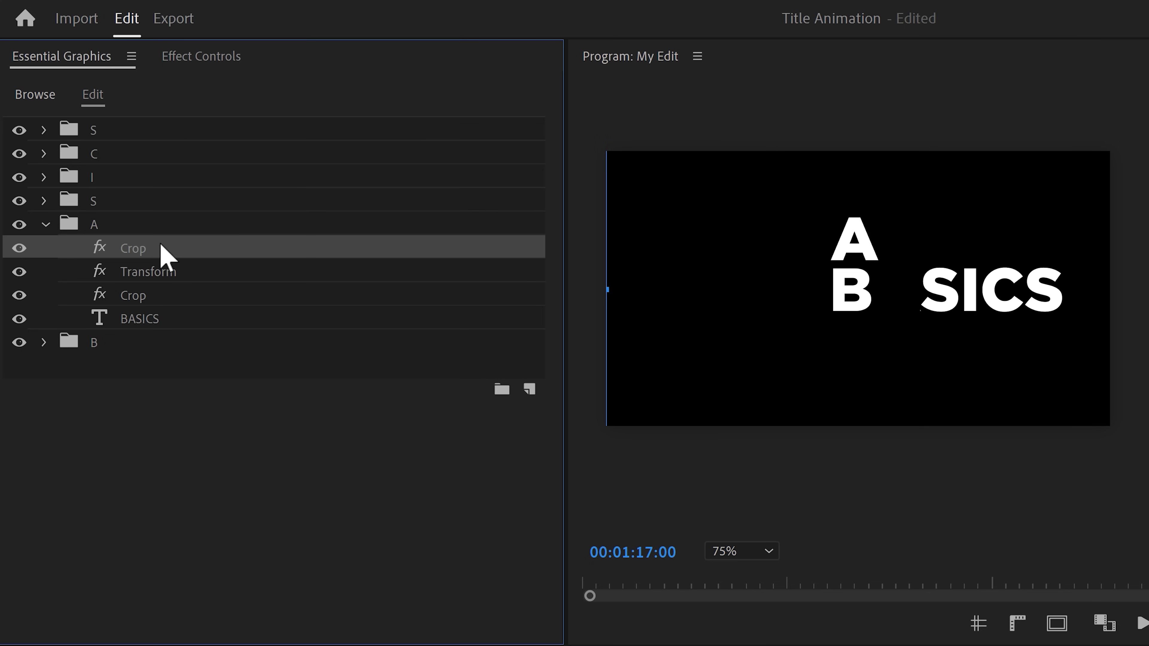
click(207, 60)
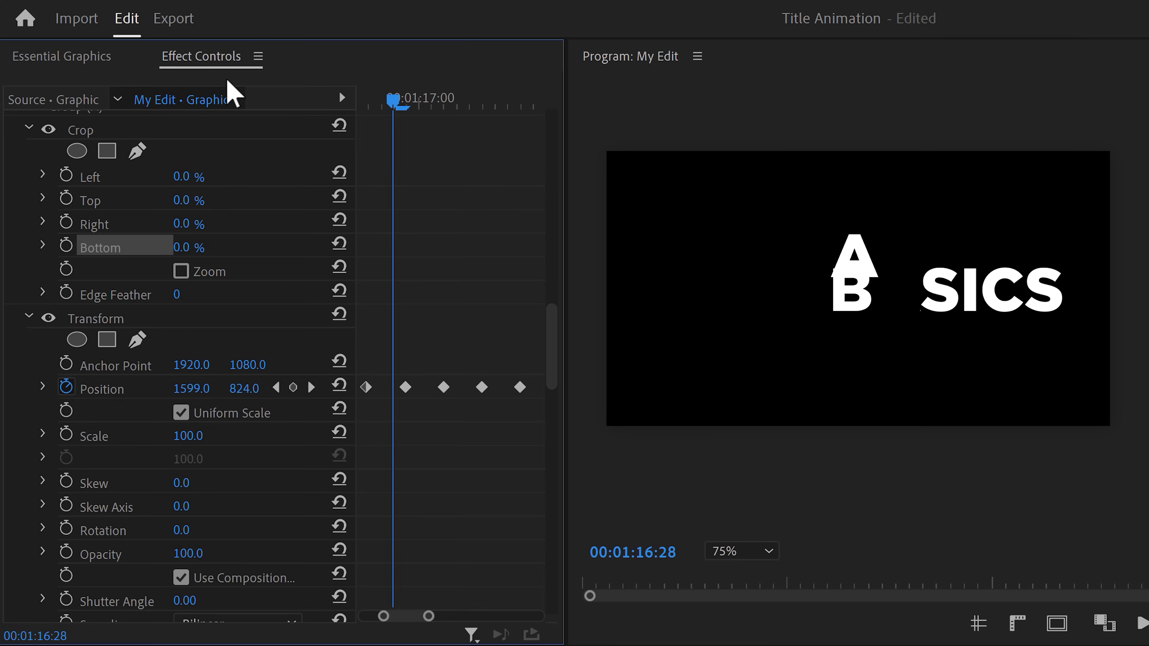
drag(393, 102, 417, 105)
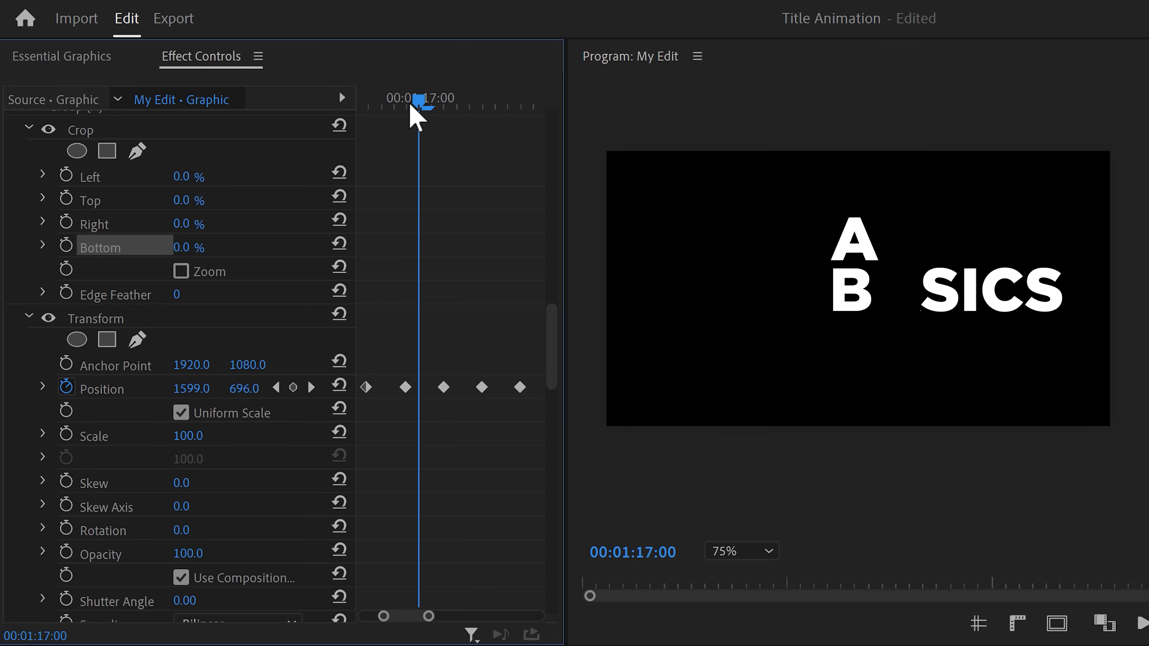
click(68, 246)
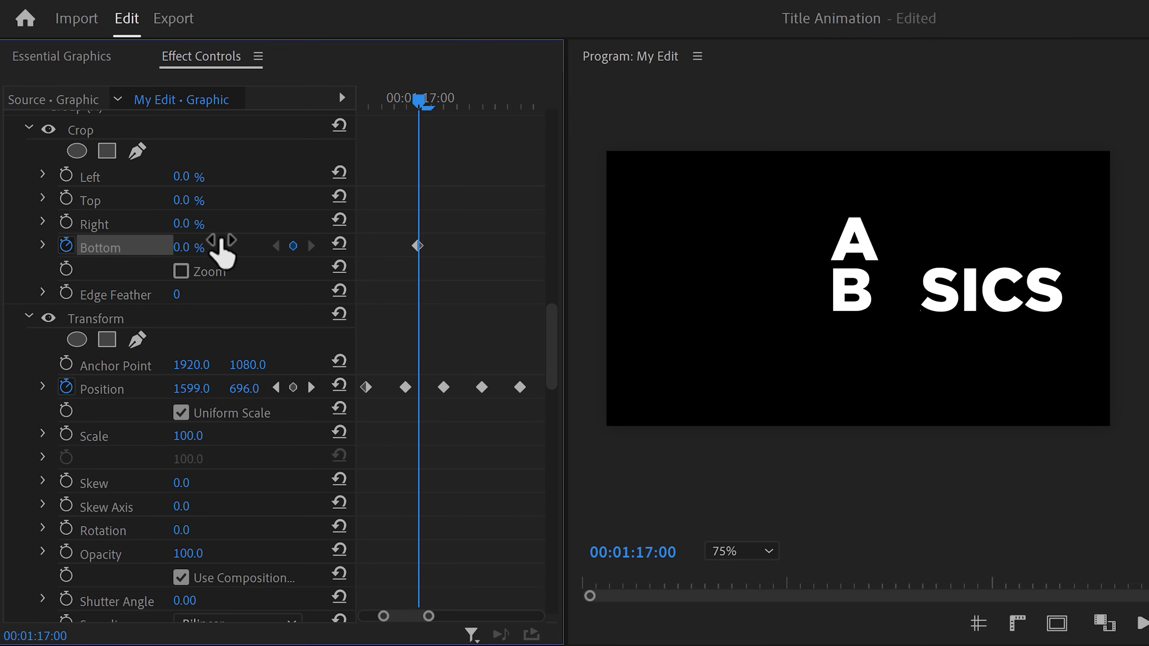
click(258, 148)
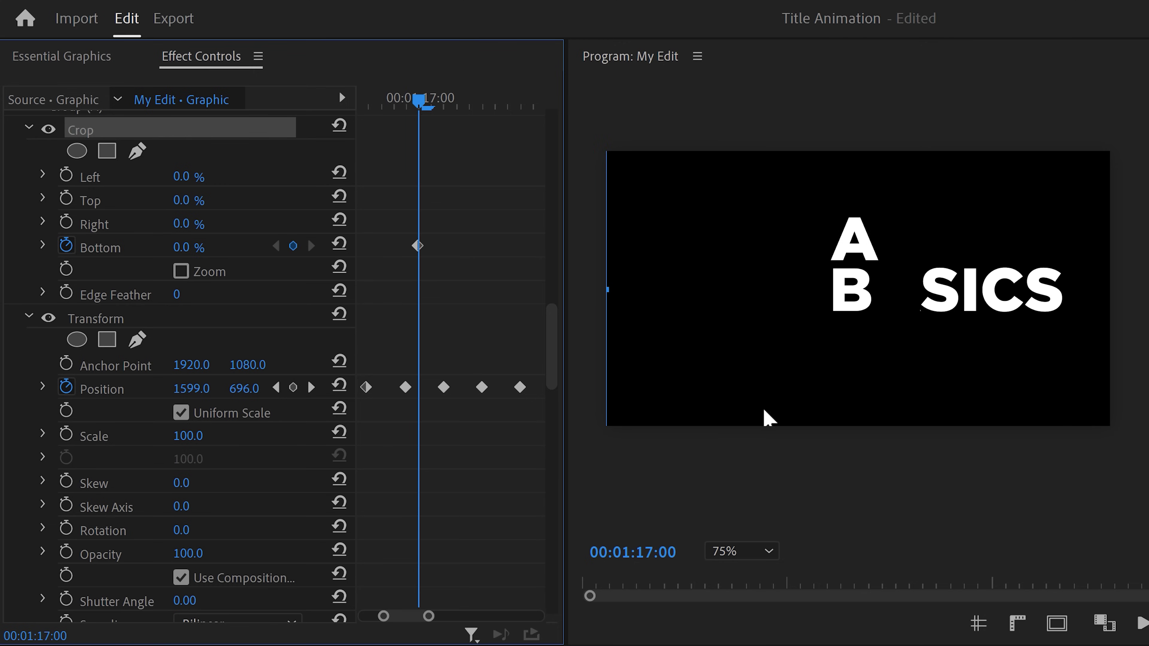
drag(858, 425, 848, 267)
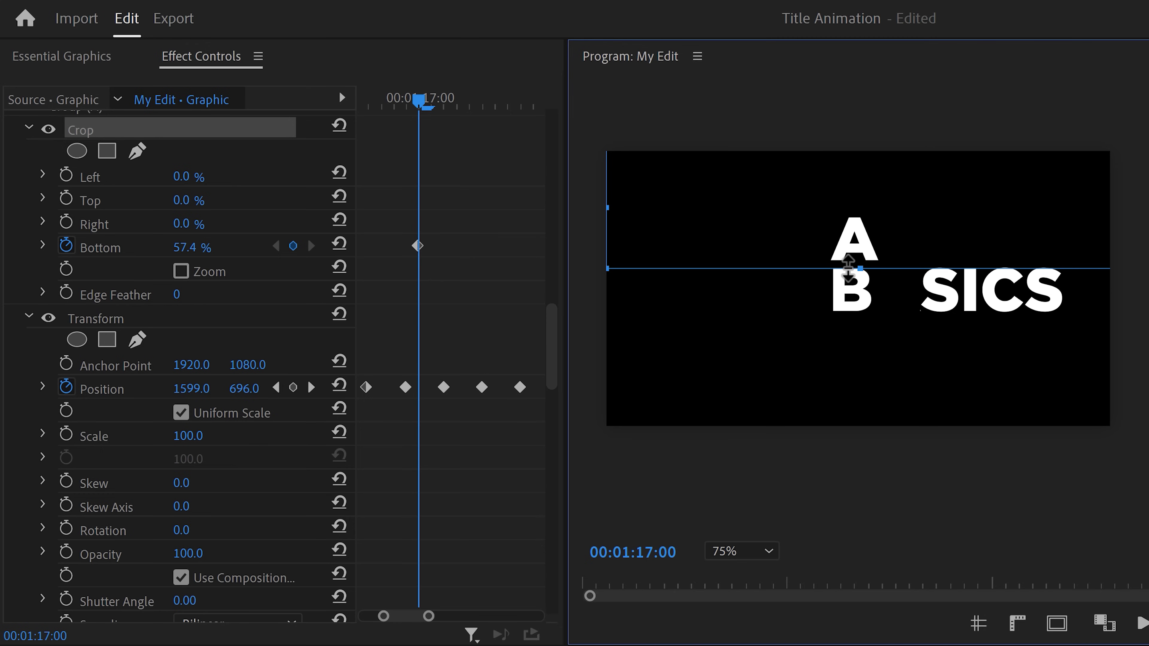
drag(426, 102, 435, 104)
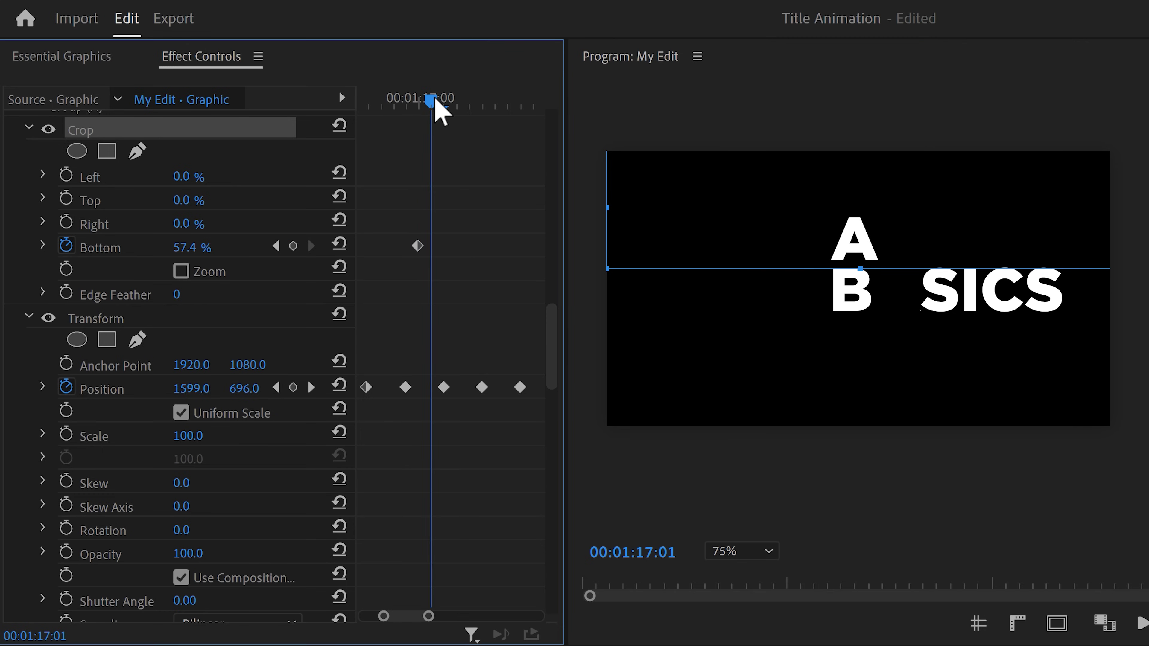
click(339, 244)
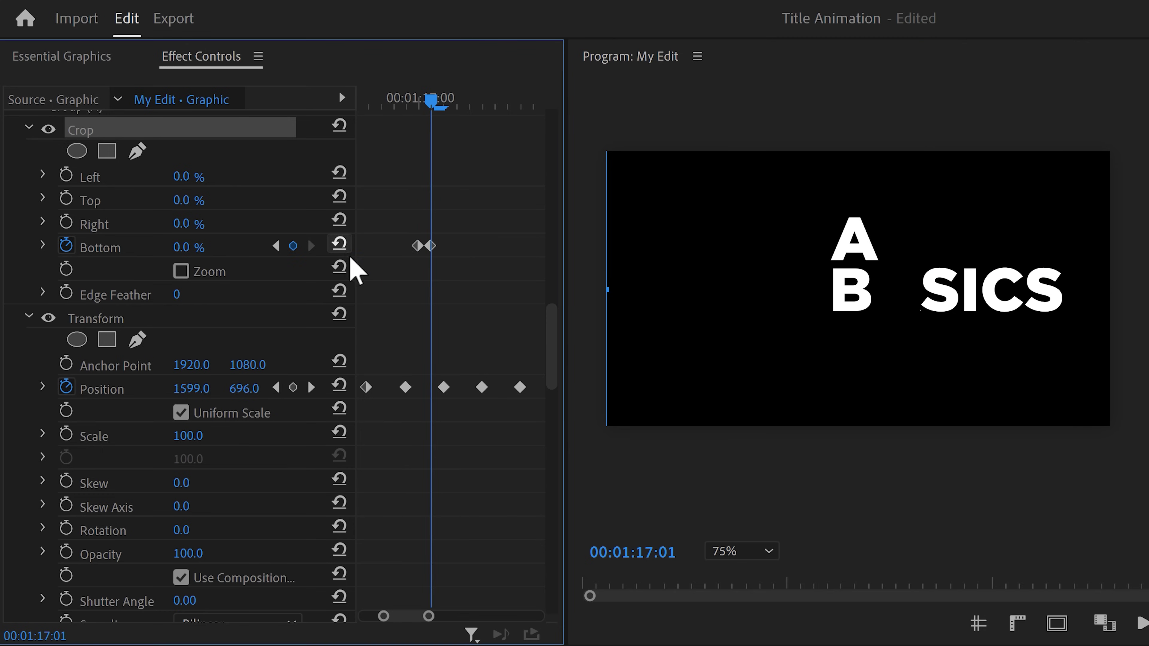
key(space)
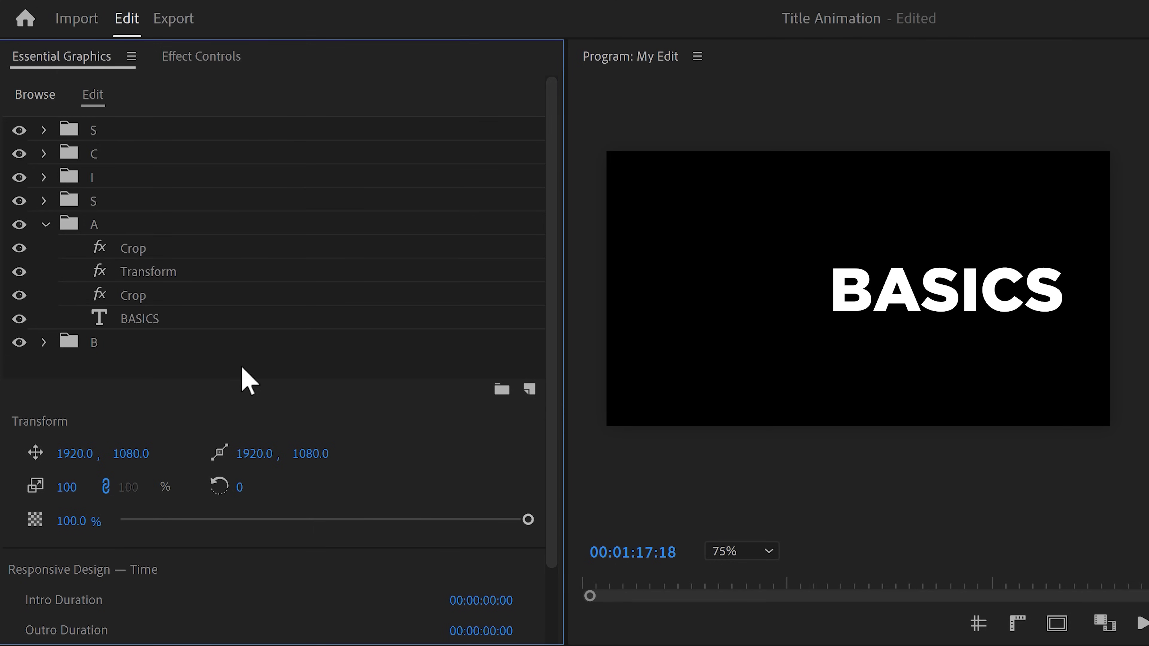
- Copy group A's Crop and Transform effects into group S and select its Transform
click(42, 204)
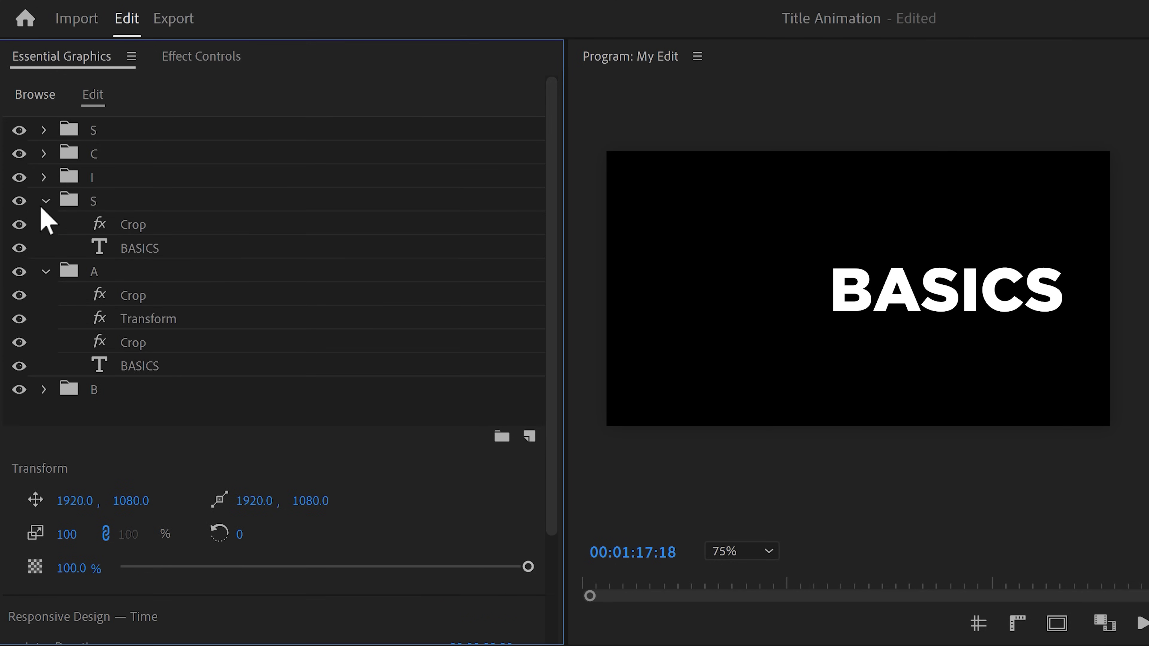
ctrl+click(187, 297)
ctrl+click(198, 319)
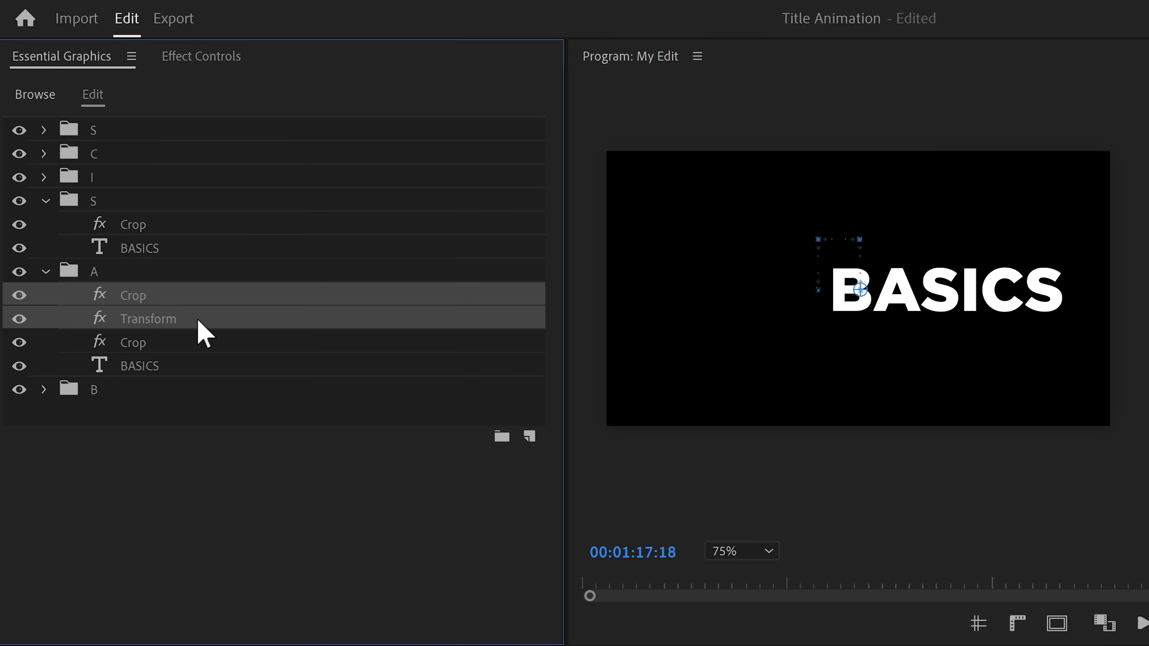
key(ctrl+c)
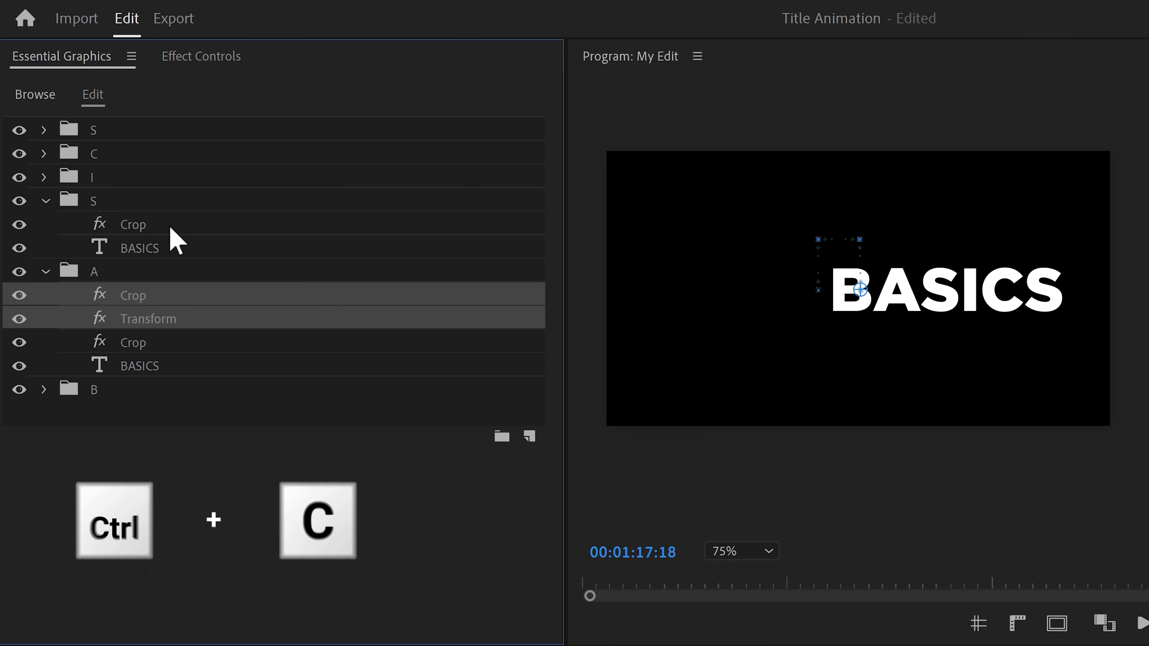
key(ctrl+v)
drag(150, 160, 136, 261)
click(160, 251)
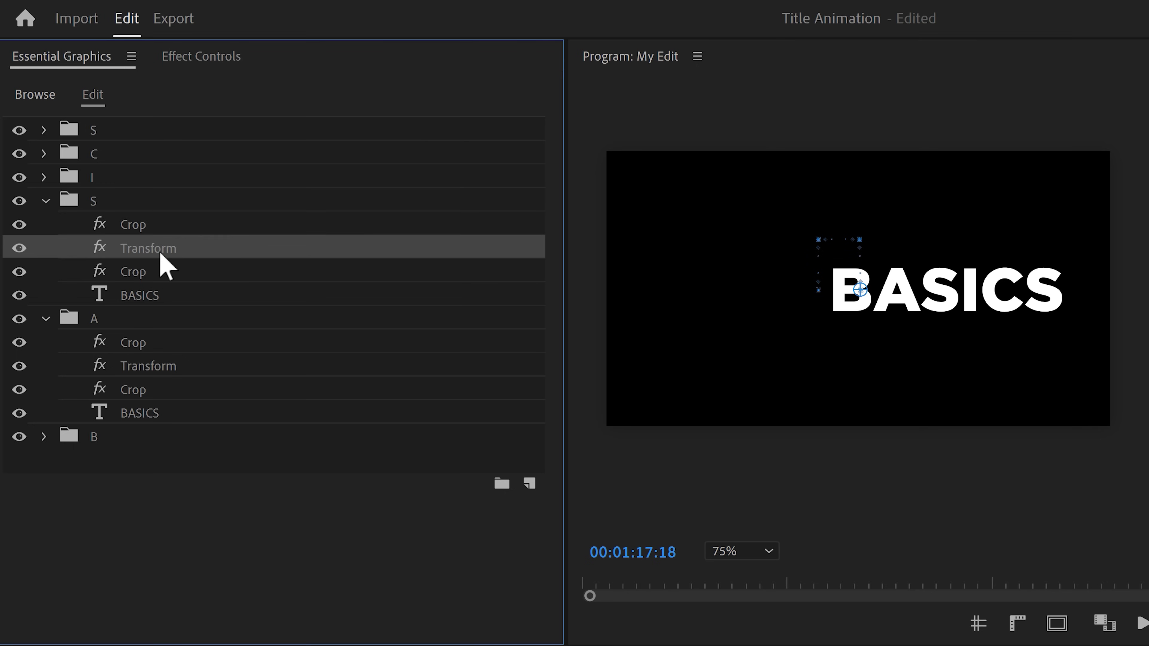
click(206, 67)
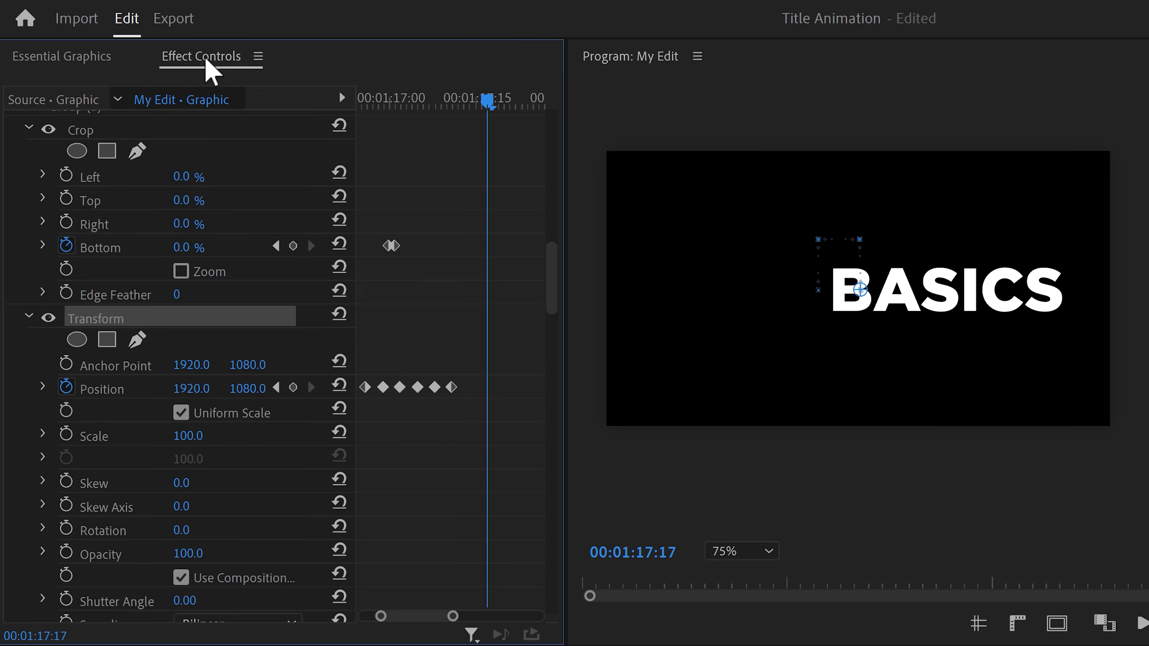
- Shift group S's Bottom and Position keyframes a few frames later and scrub to check
click(256, 133)
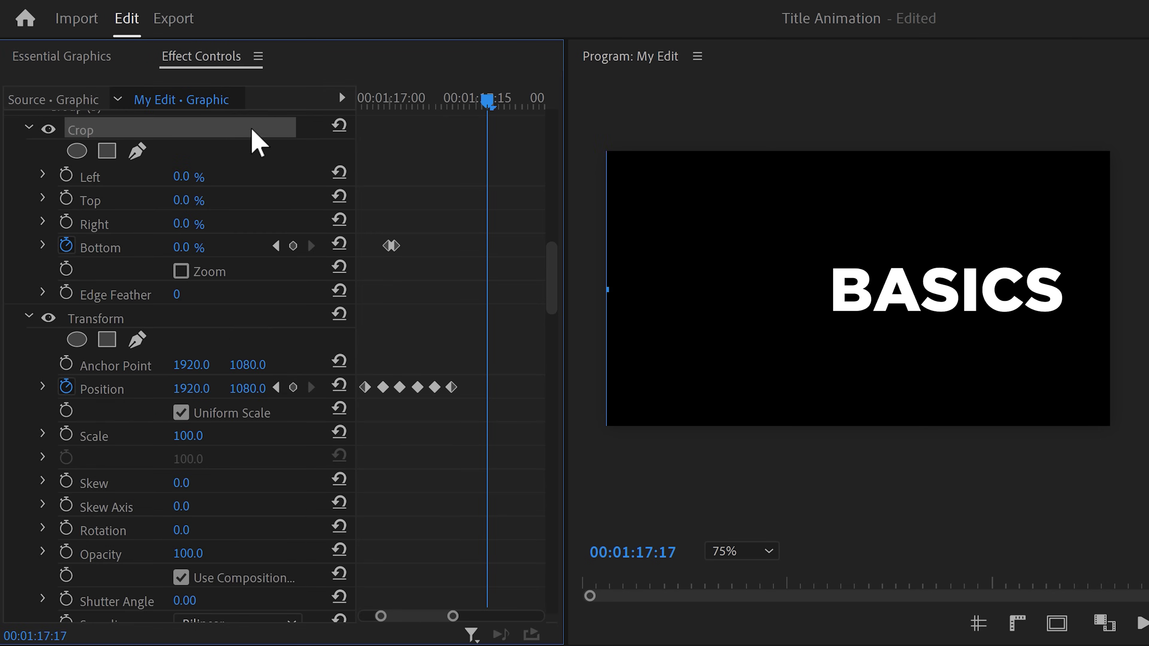
key(shift+Left)
key(shift+Left)
key(shift+Left)
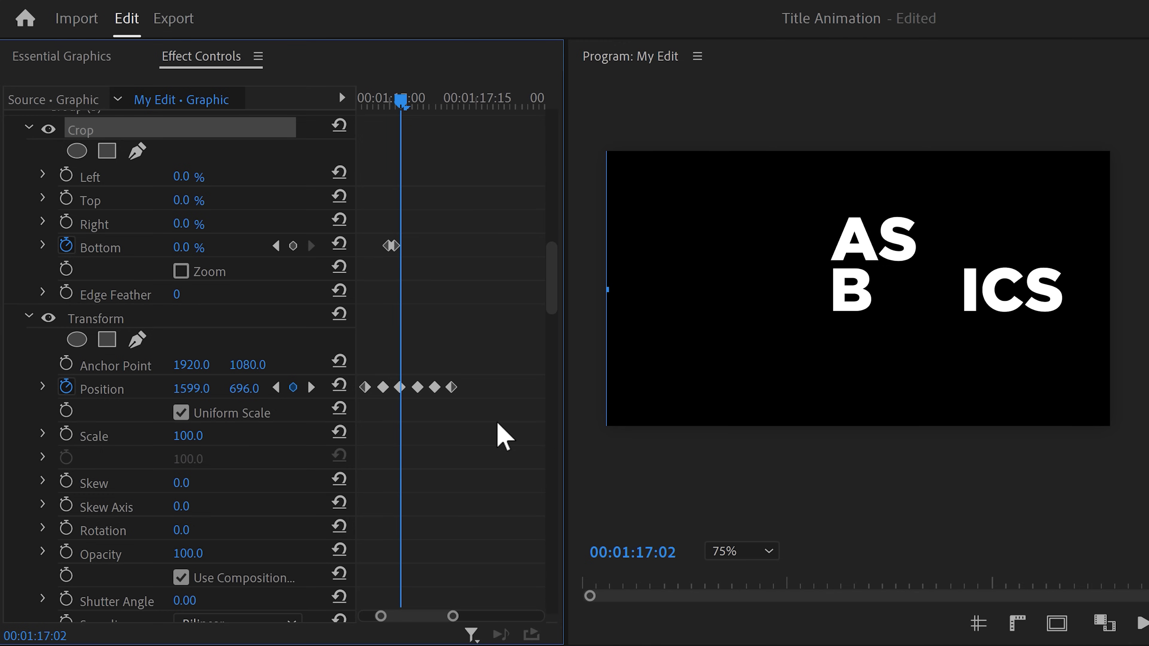
drag(496, 426, 366, 231)
drag(364, 389, 403, 391)
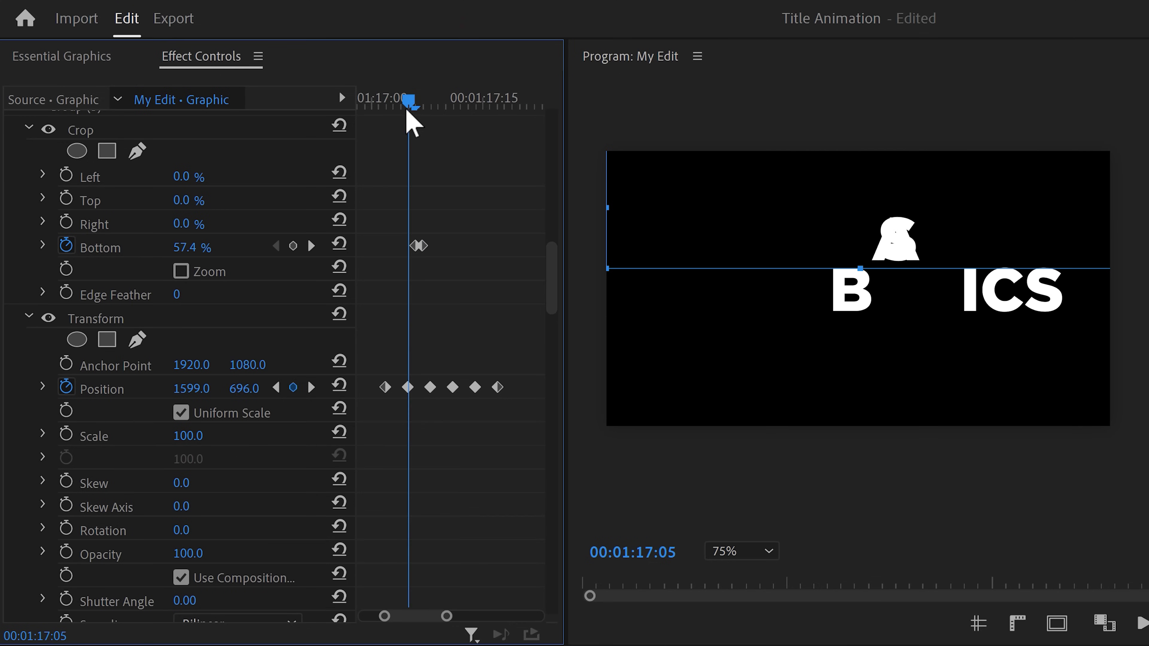
mouse_move(405, 103)
mouse_down()
mouse_move(390, 105)
mouse_move(418, 111)
mouse_move(392, 116)
mouse_move(417, 115)
mouse_move(390, 118)
mouse_up()
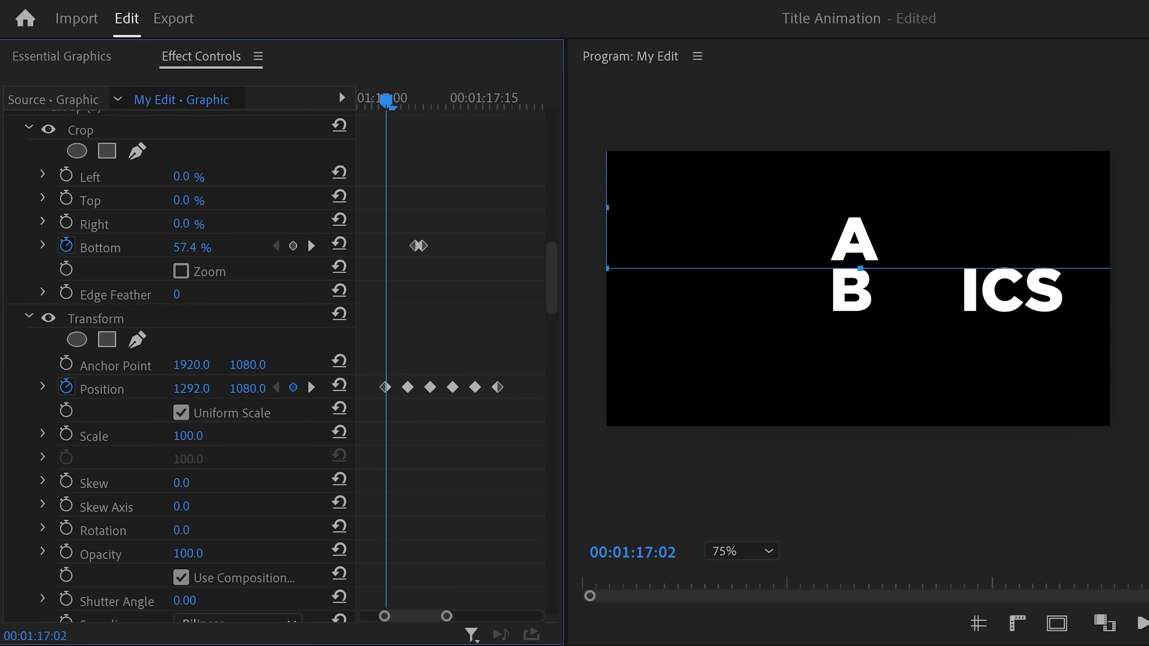
- Paste Position X 1233.0 at 01:17:05 and reuse that position at 01:17:08
click(190, 389)
right_click(198, 383)
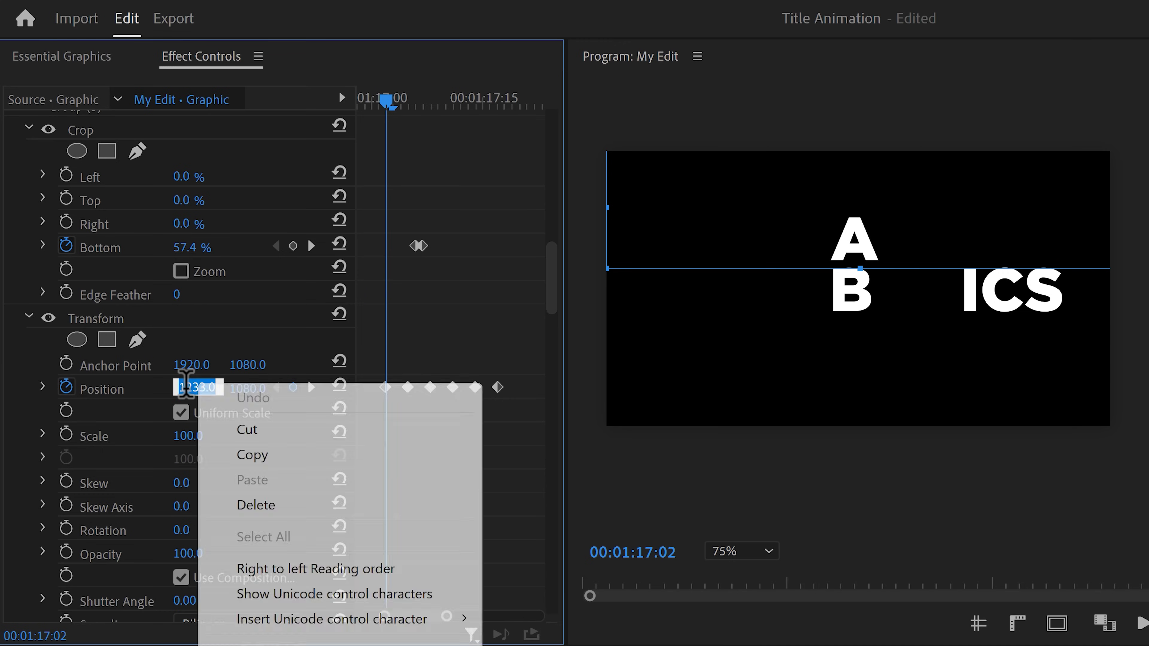
click(255, 454)
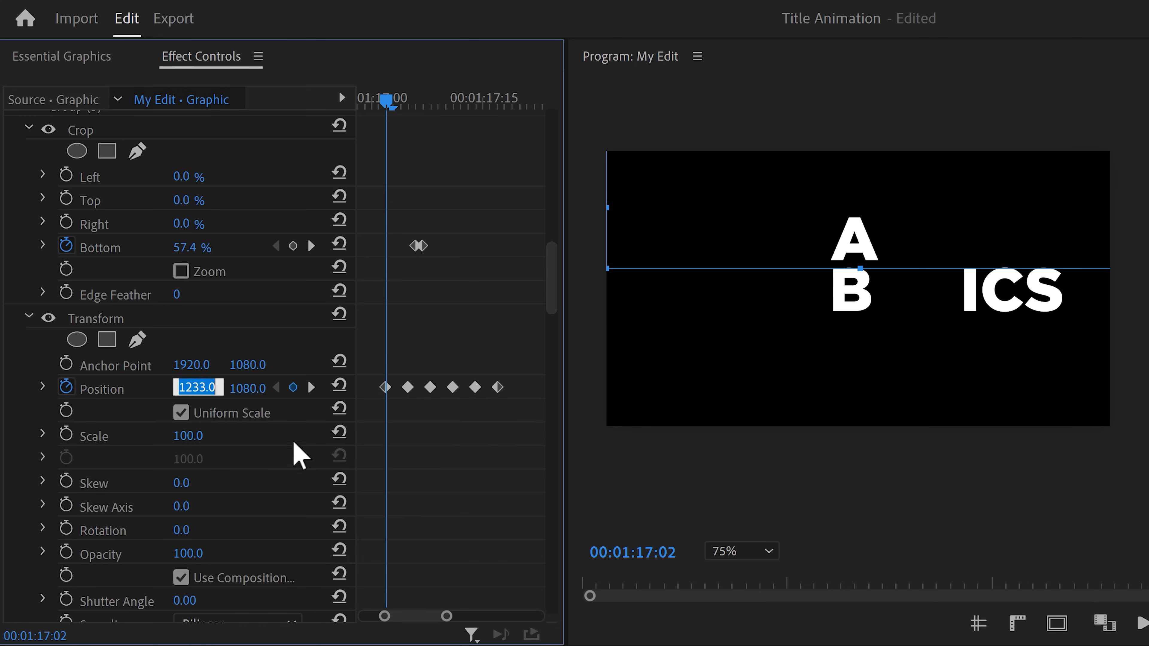
drag(389, 105, 409, 106)
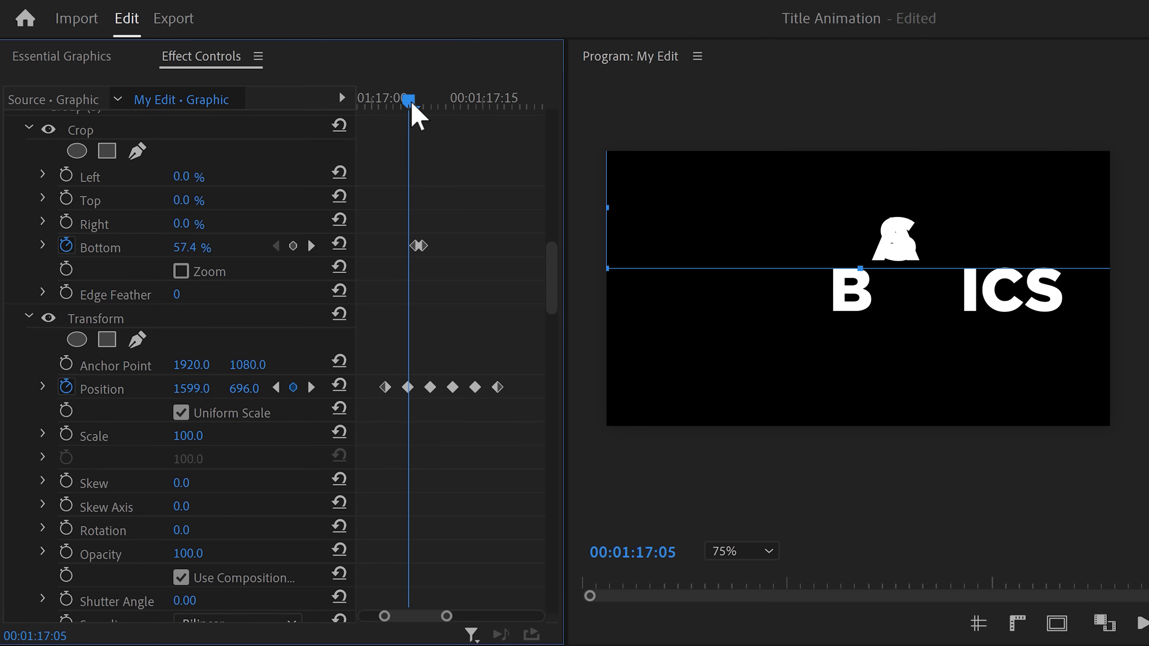
click(199, 388)
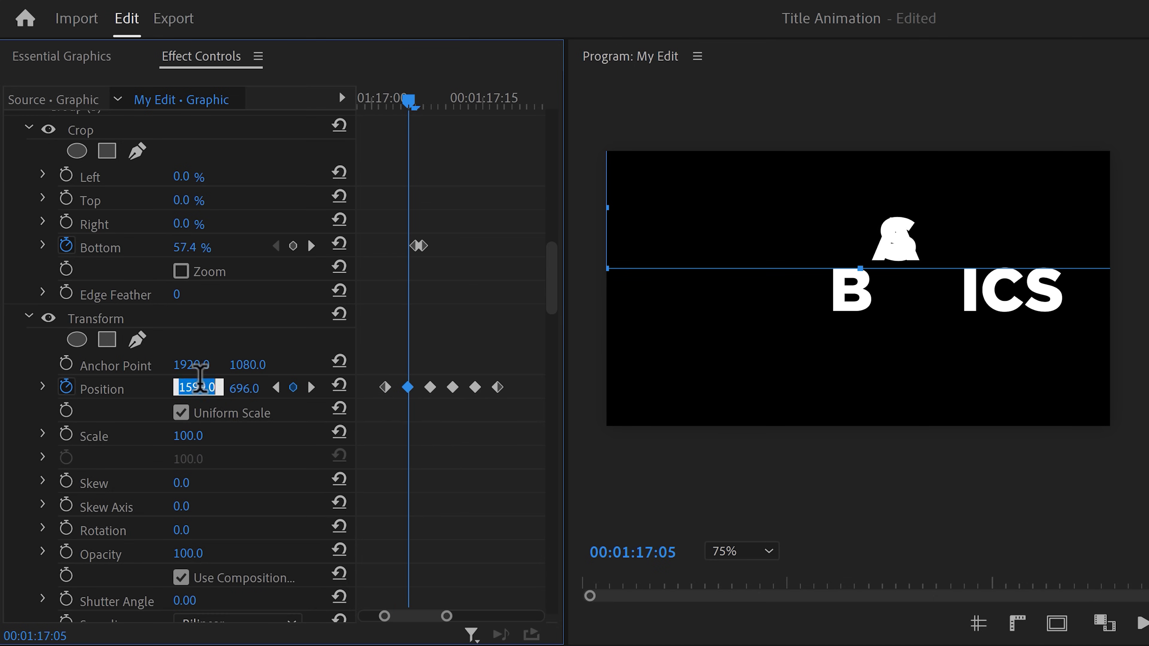
right_click(218, 388)
click(257, 480)
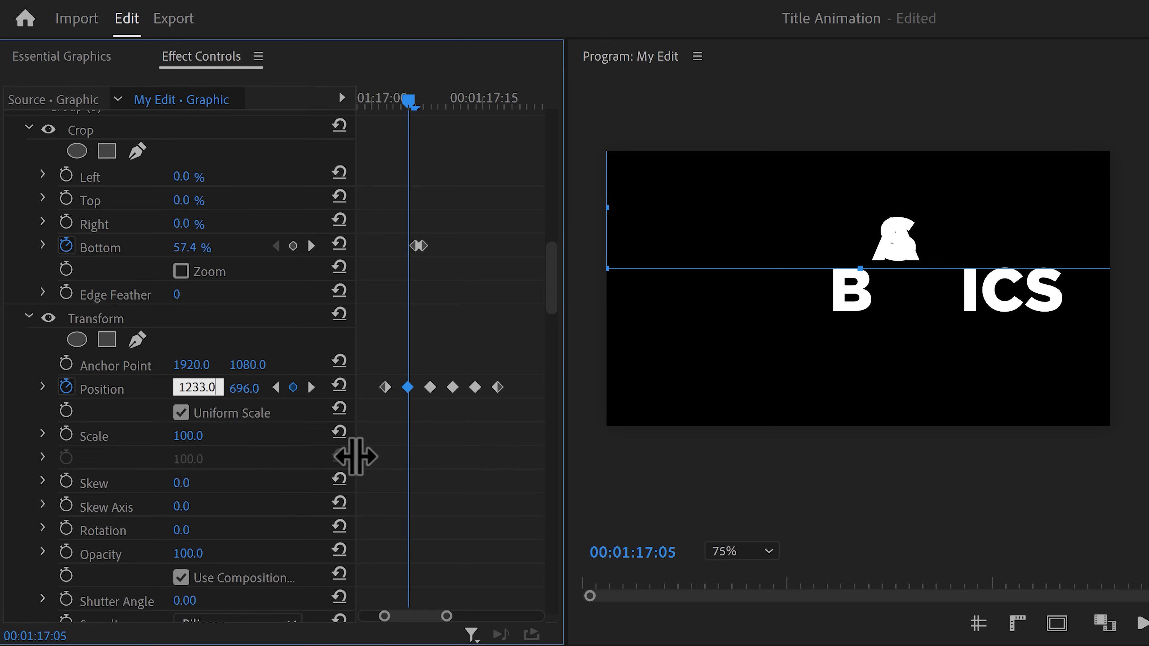
key(ctrl+c)
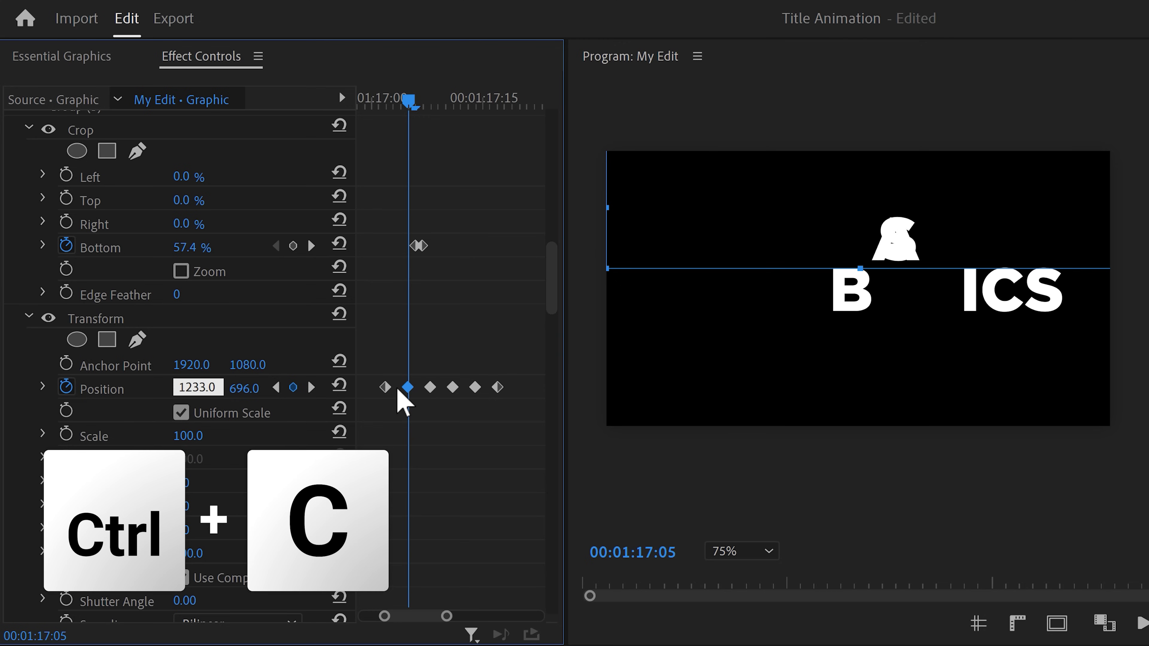
drag(412, 105, 431, 102)
key(ctrl+v)
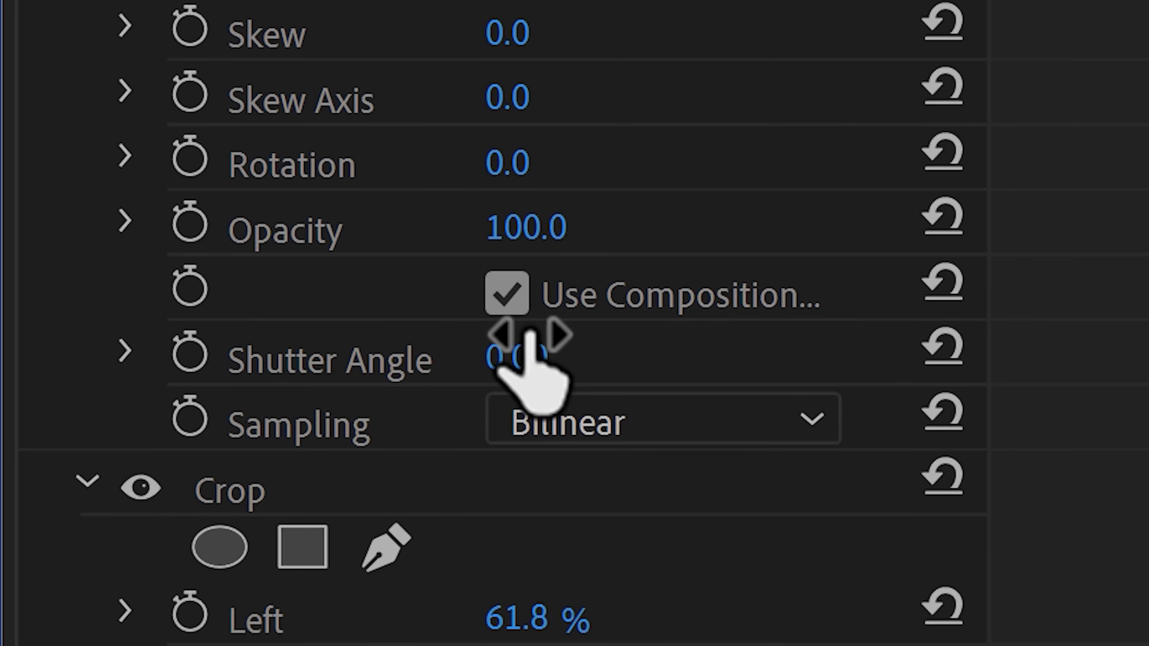
- Set Shutter Angle to 180 and add a Transform effect to the whole BASICS graphic
click(533, 356)
drag(586, 340, 432, 333)
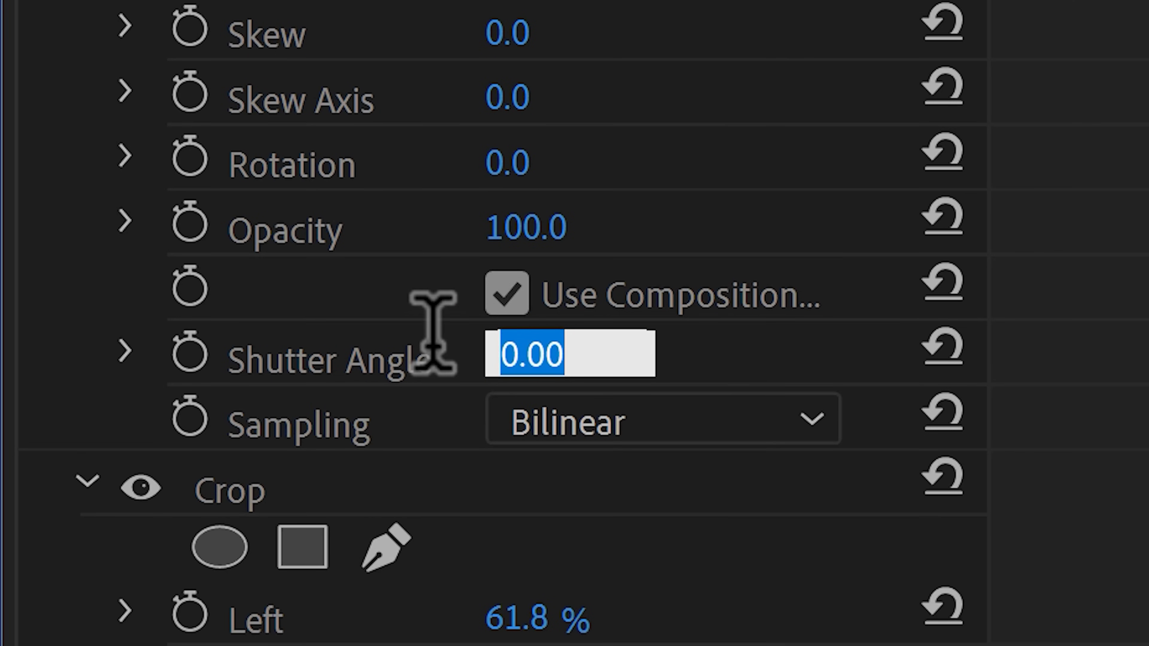
text(180)
key(Return)
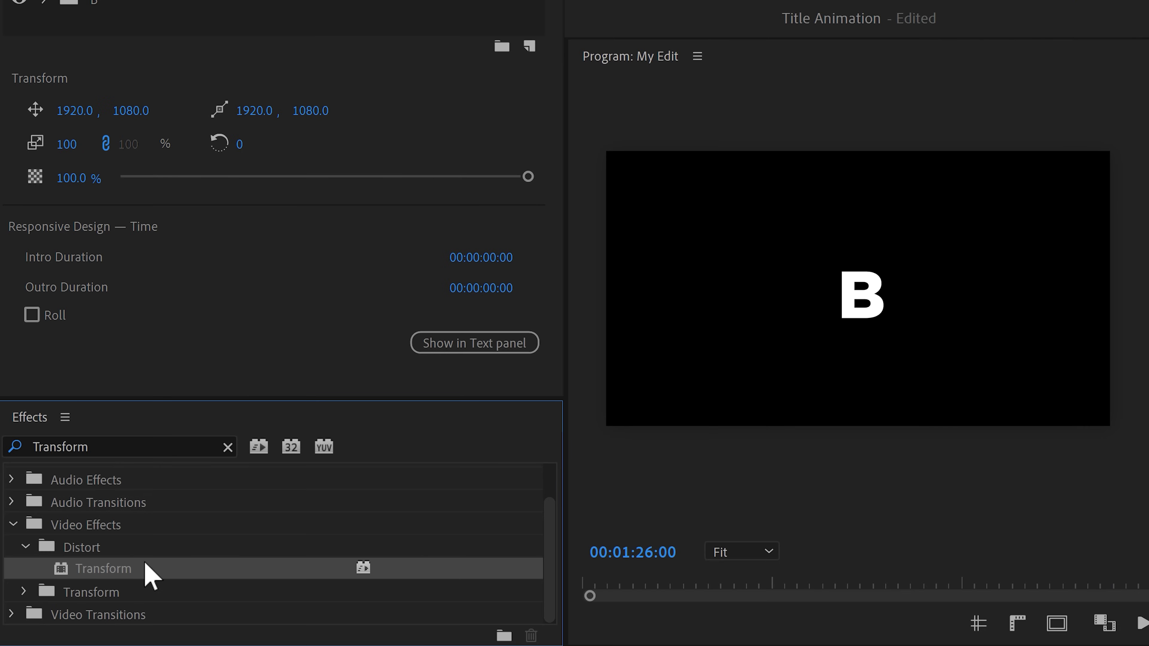
drag(149, 575, 192, 124)
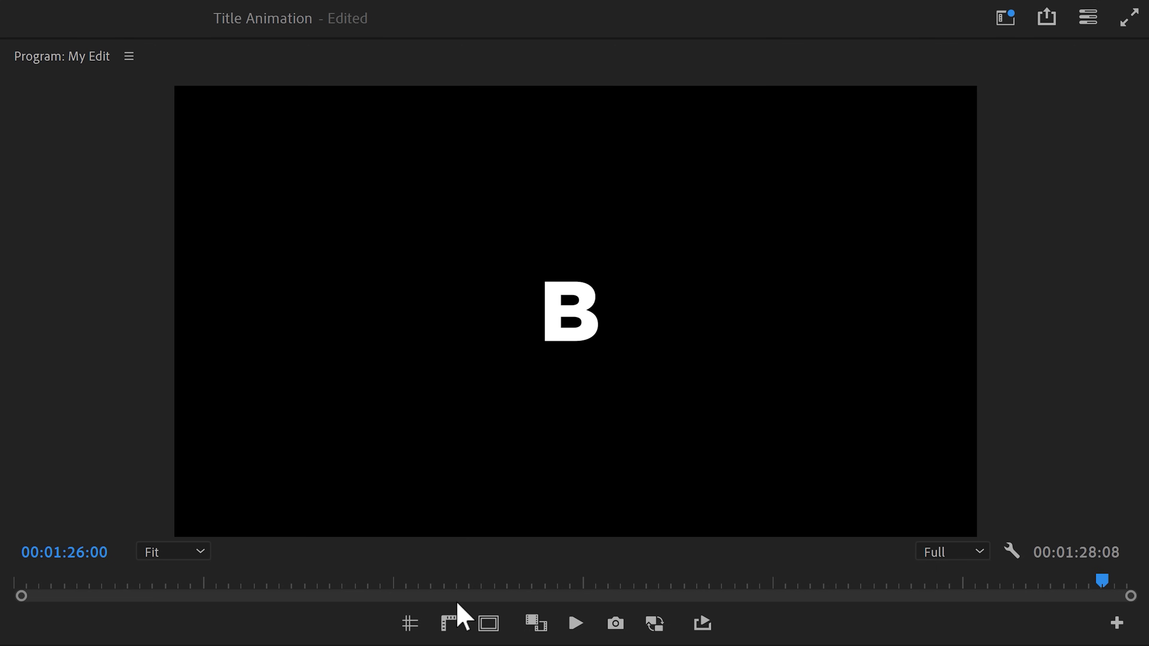
- Show rulers and drag guides to frame centre (horizontal 540, vertical 959), hiding safe margins after
click(488, 623)
click(449, 623)
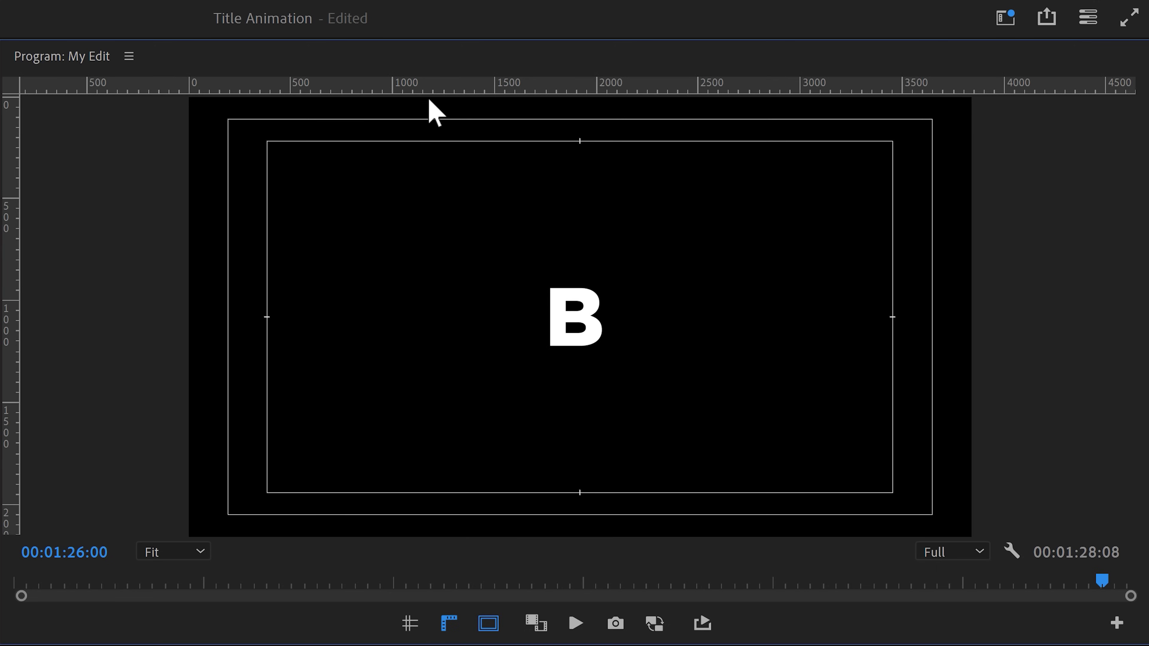
drag(419, 86, 406, 318)
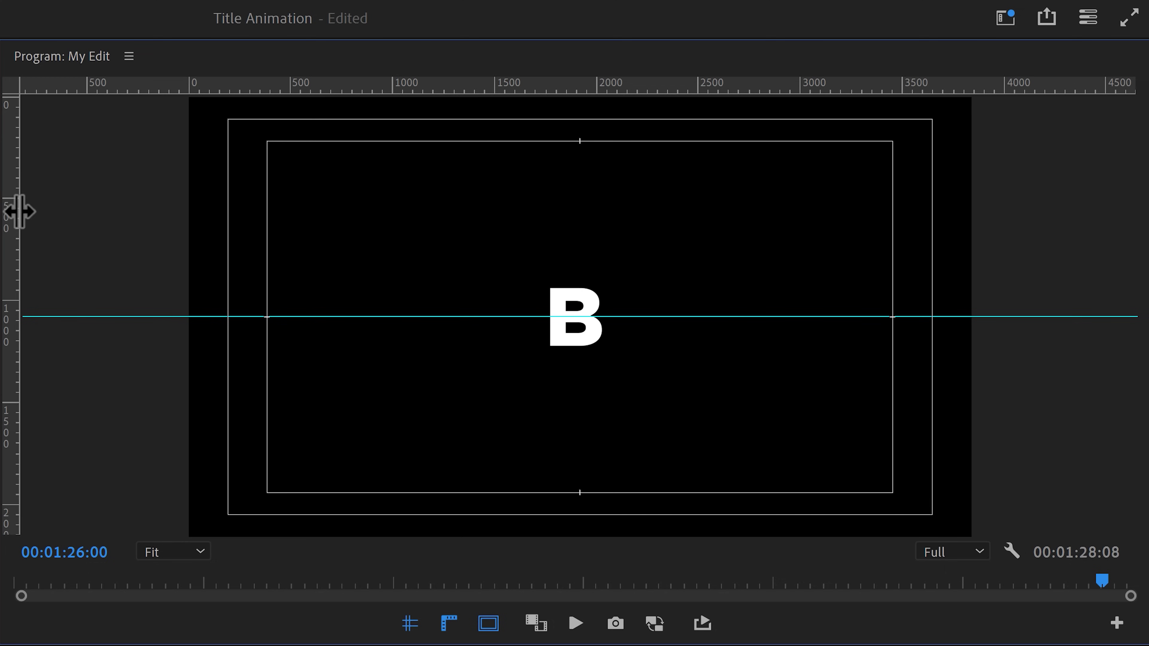
drag(18, 210, 581, 200)
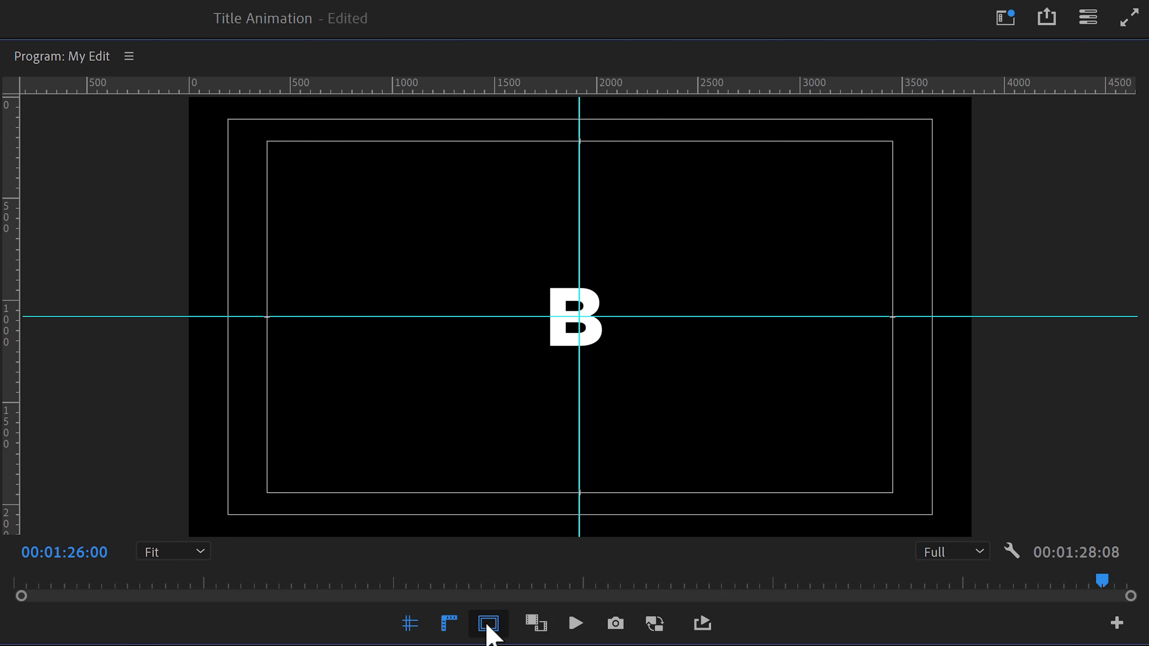
click(488, 624)
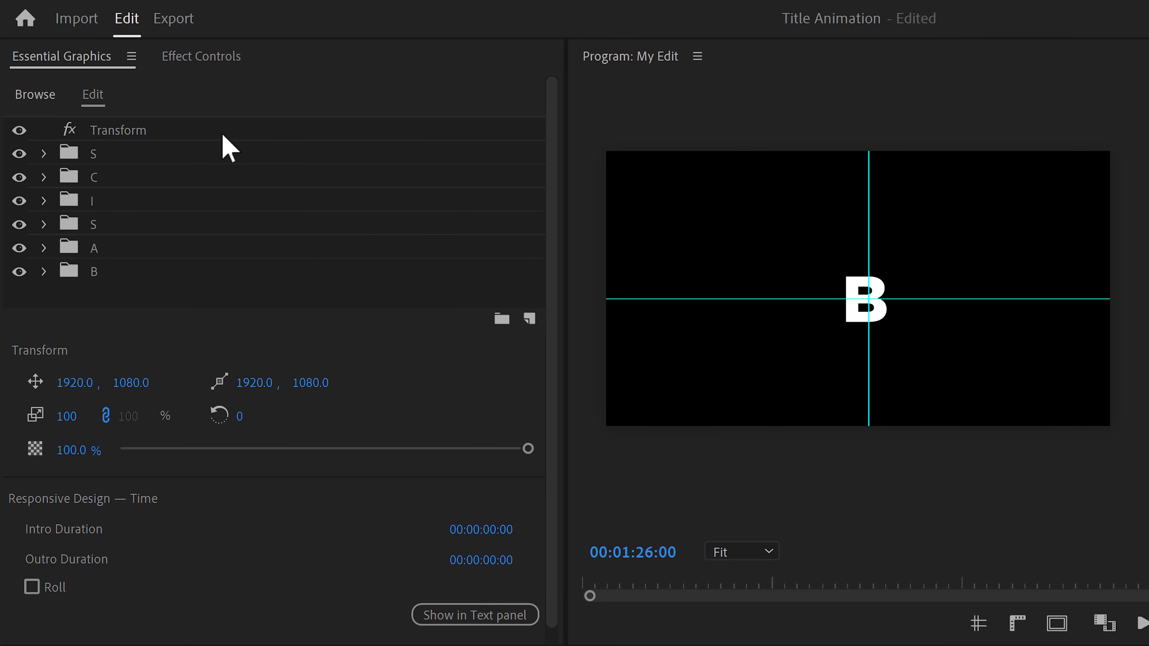
- Start keyframing the graphic's Transform Position, shifting it to X 1786 at 01:26:19
click(176, 135)
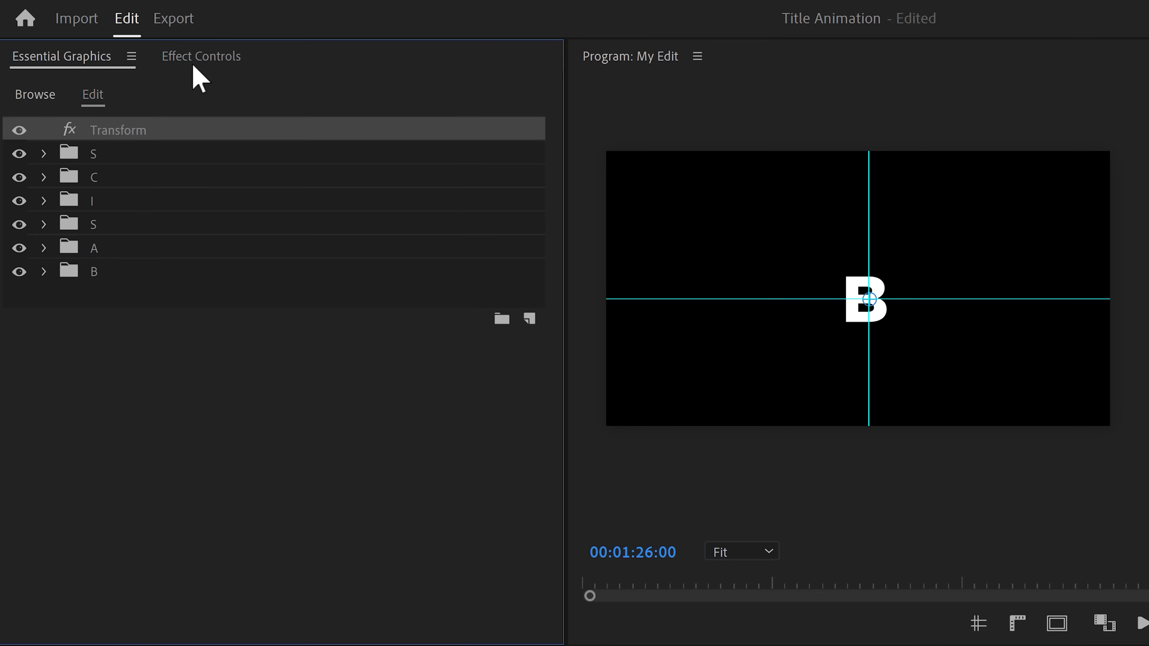
click(199, 57)
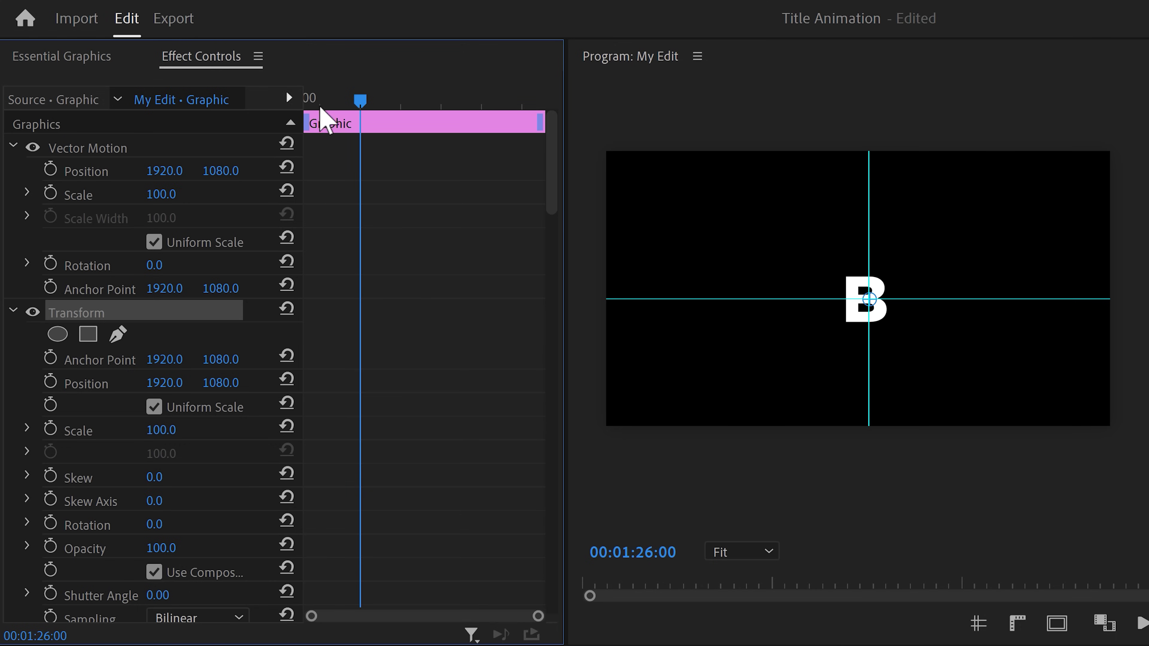
drag(364, 108, 403, 105)
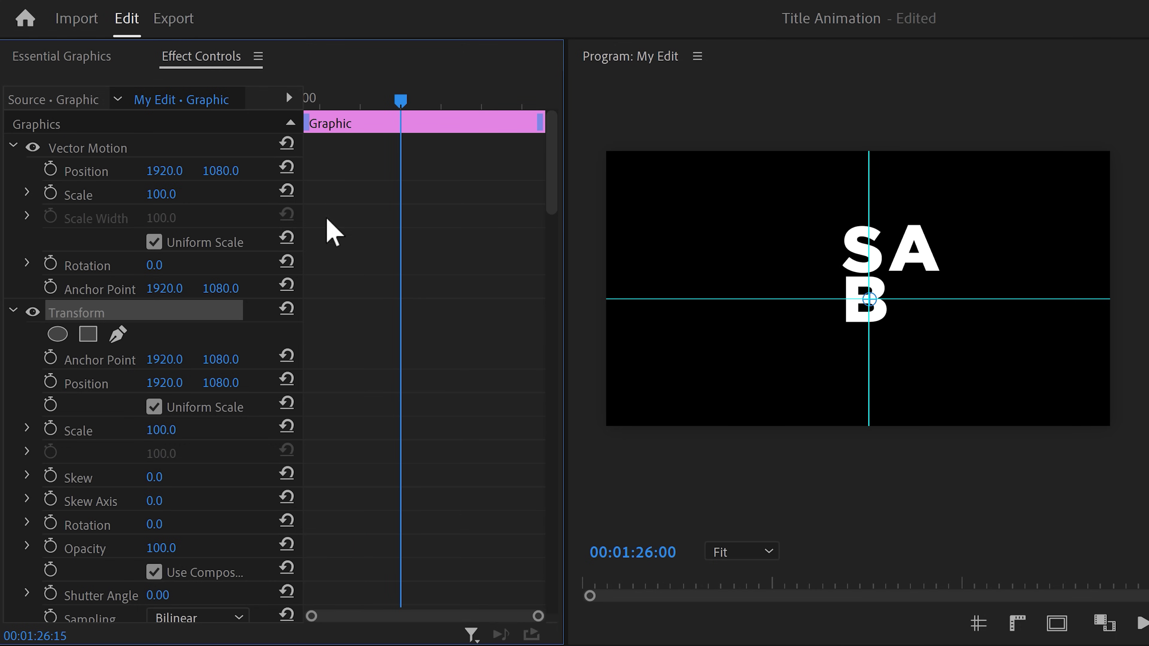
click(51, 381)
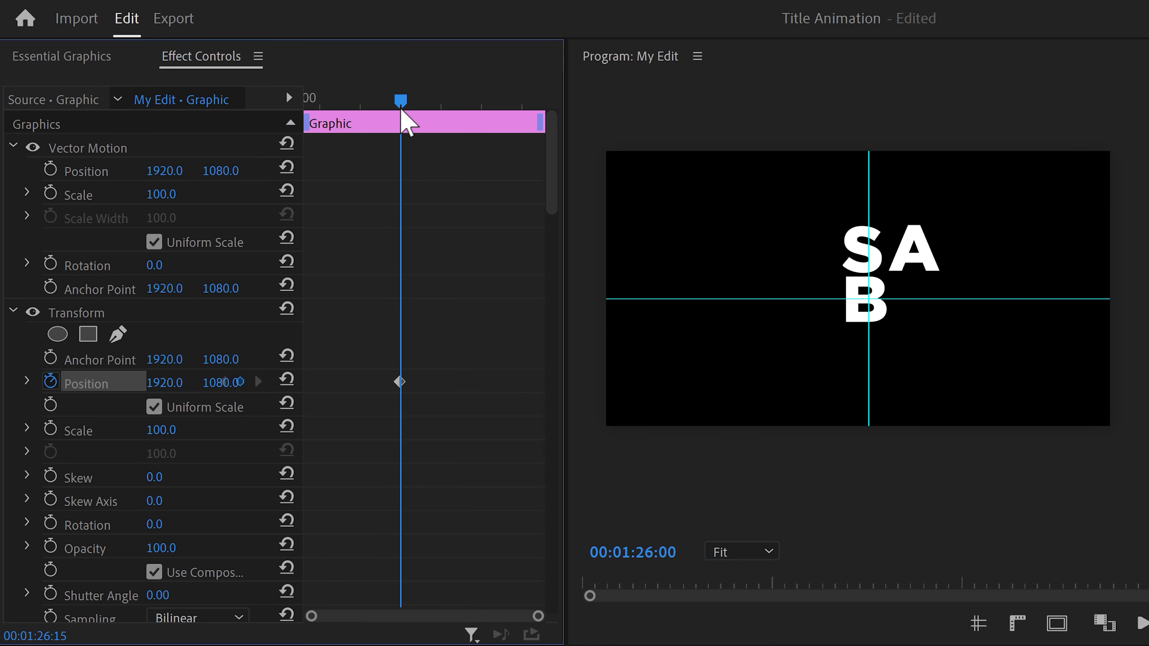
drag(402, 103, 412, 103)
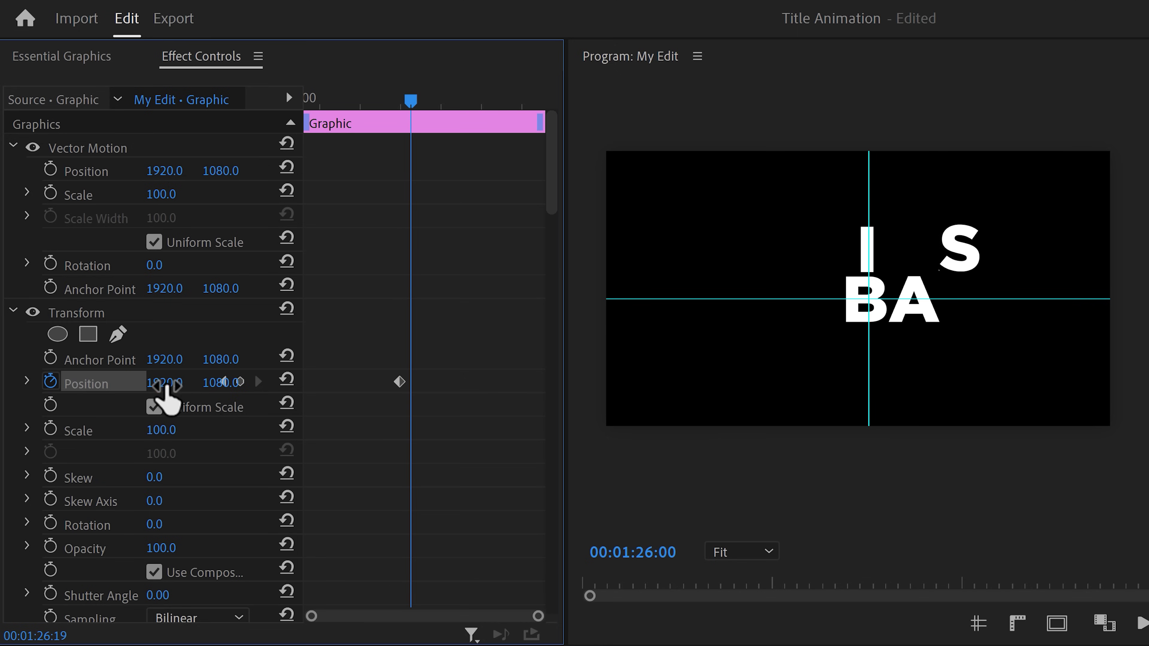
drag(163, 383, 102, 383)
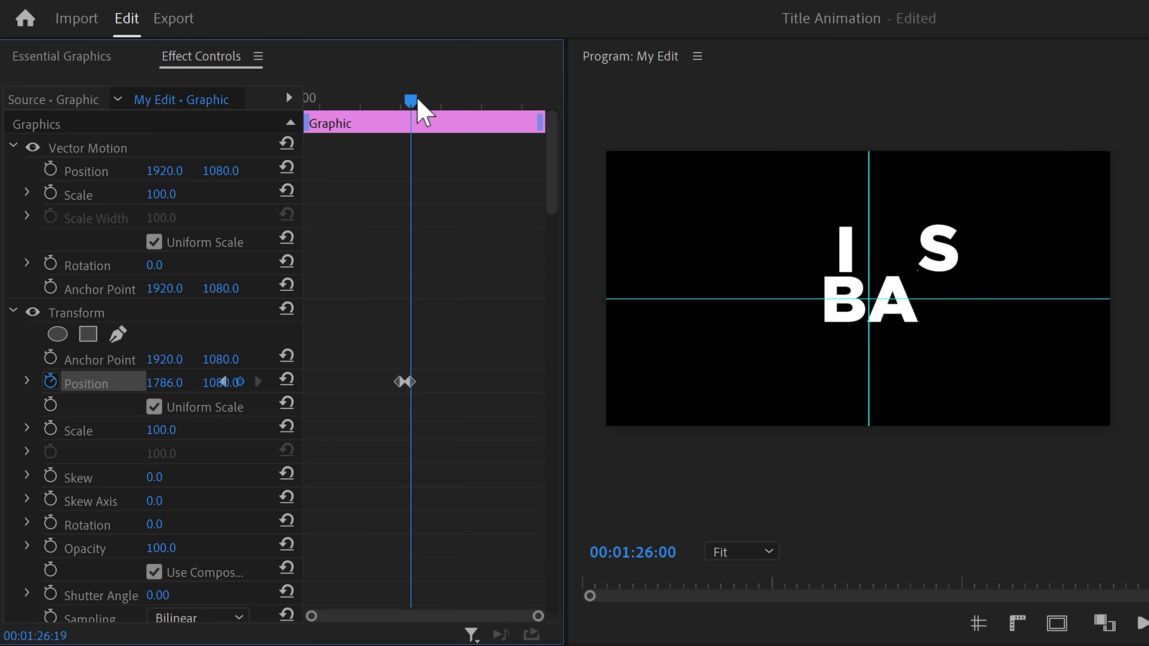
- Keyframe the title moving further left (X 1640, 1502, 1348) as each letter enters
drag(417, 100, 433, 100)
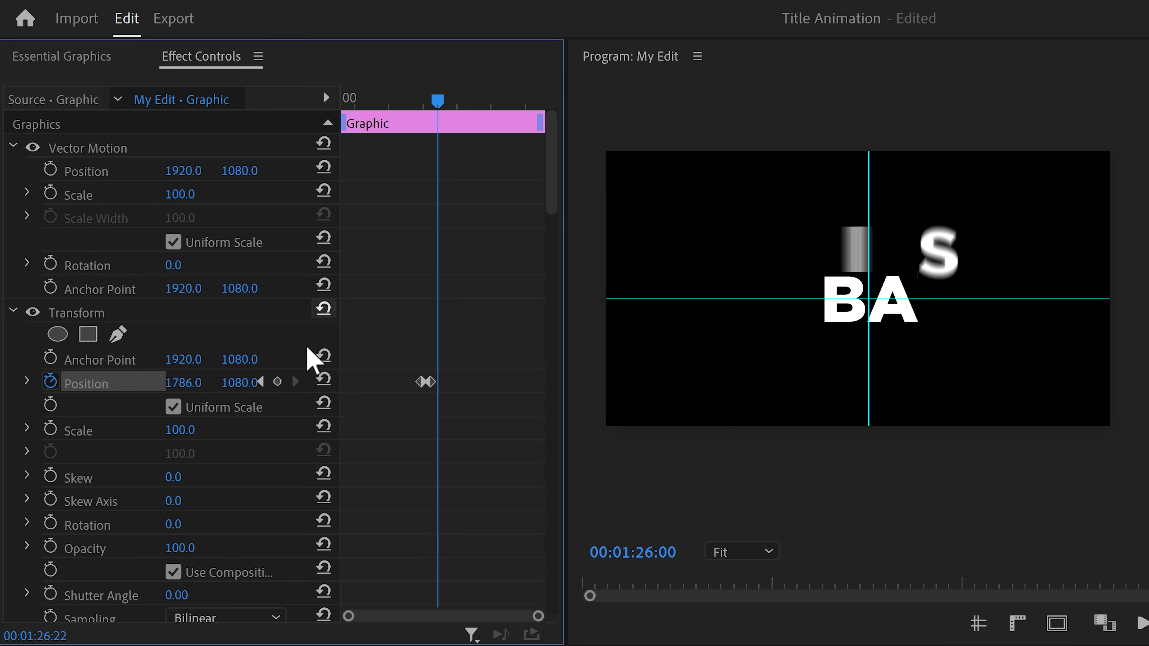
drag(444, 101, 454, 101)
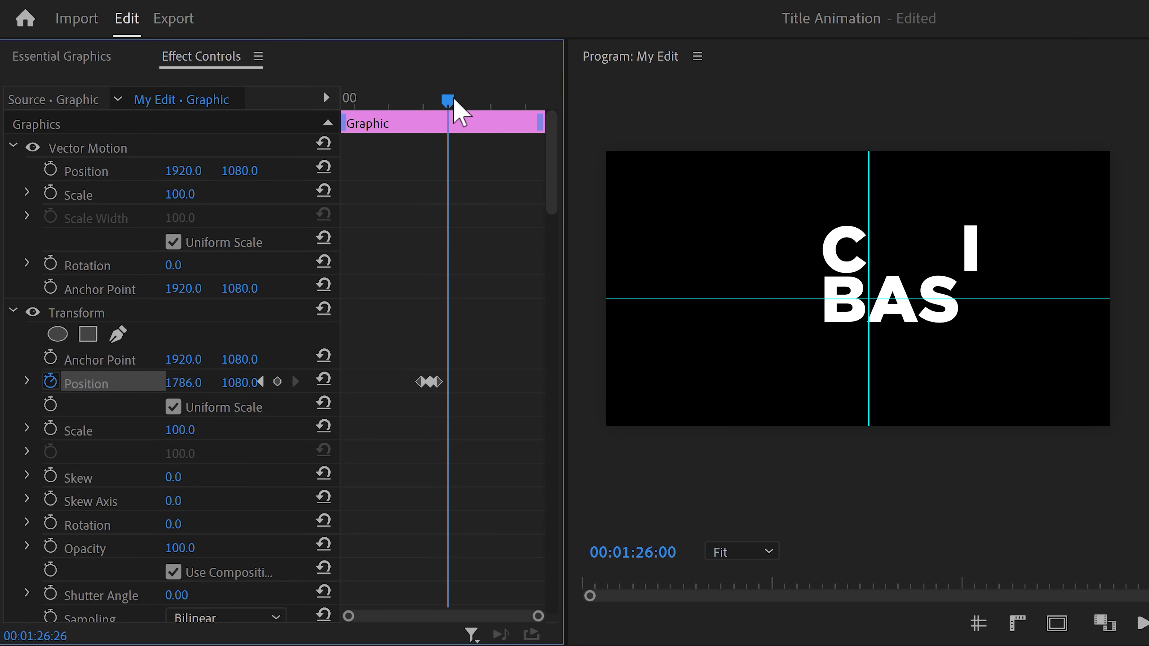
drag(183, 383, 117, 383)
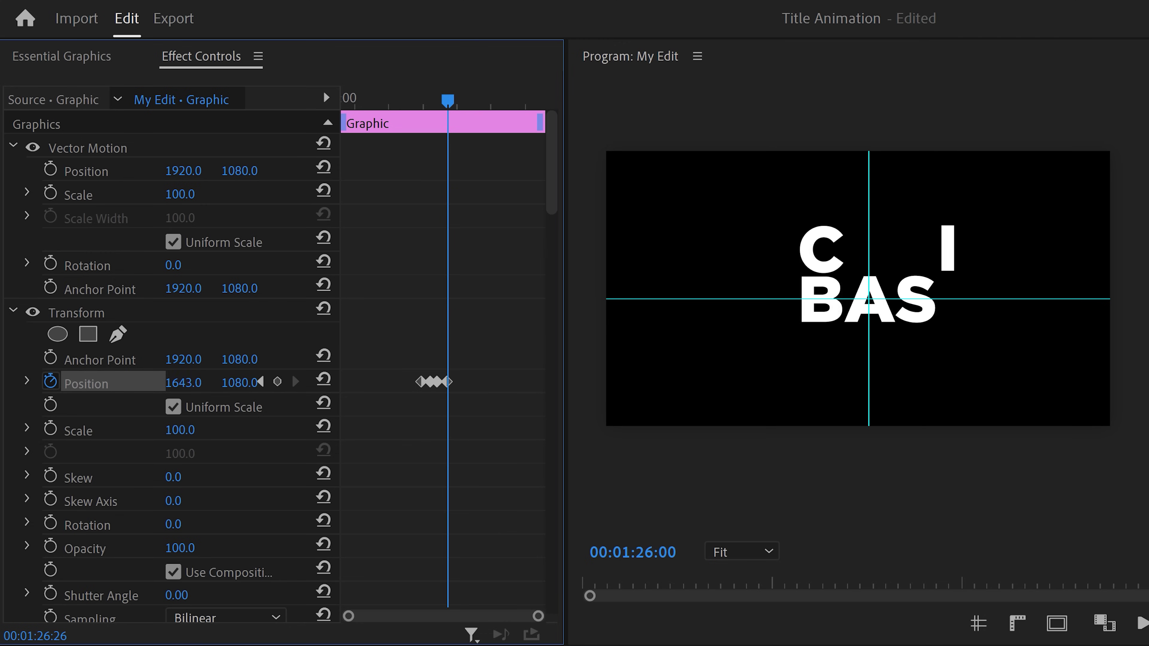
mouse_move(453, 108)
mouse_down()
mouse_move(452, 132)
mouse_move(465, 108)
mouse_up()
drag(183, 383, 191, 384)
drag(459, 100, 472, 101)
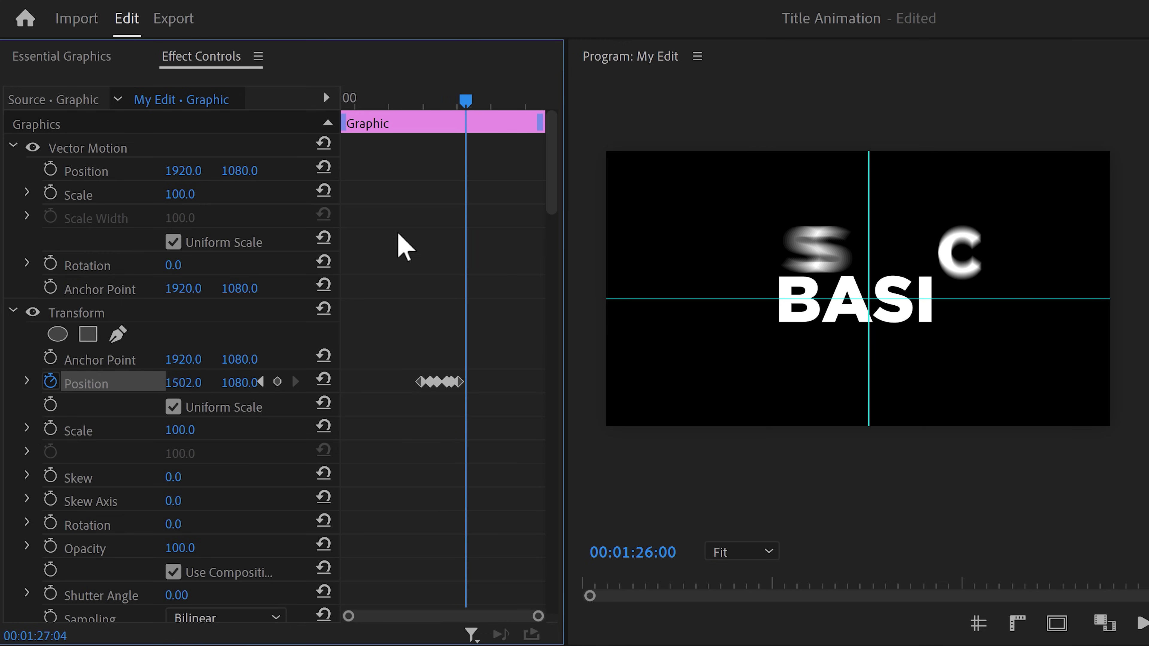
drag(183, 383, 149, 383)
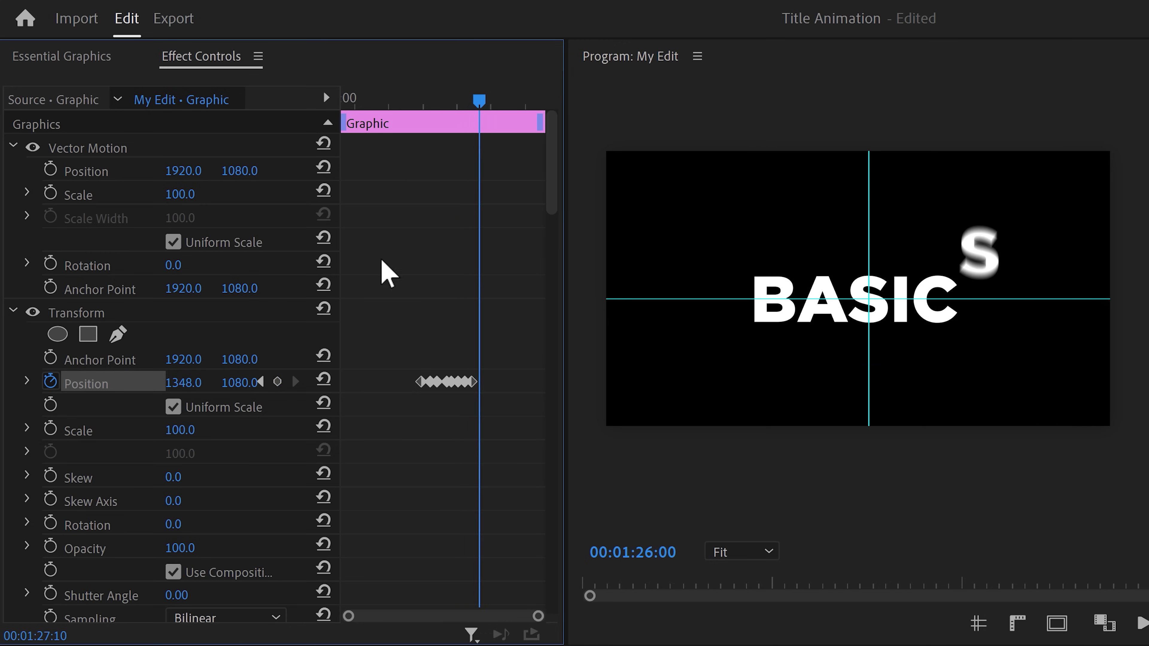
drag(474, 100, 485, 104)
- Set the overall Transform's Shutter Angle to 180
click(186, 595)
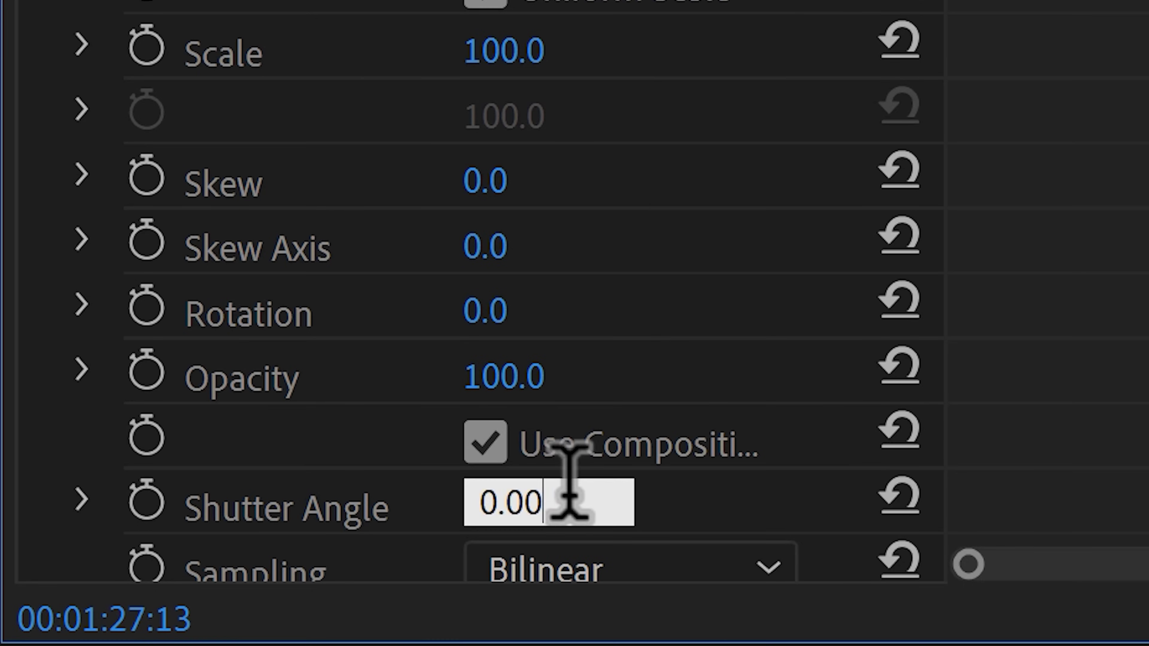
drag(569, 483, 368, 473)
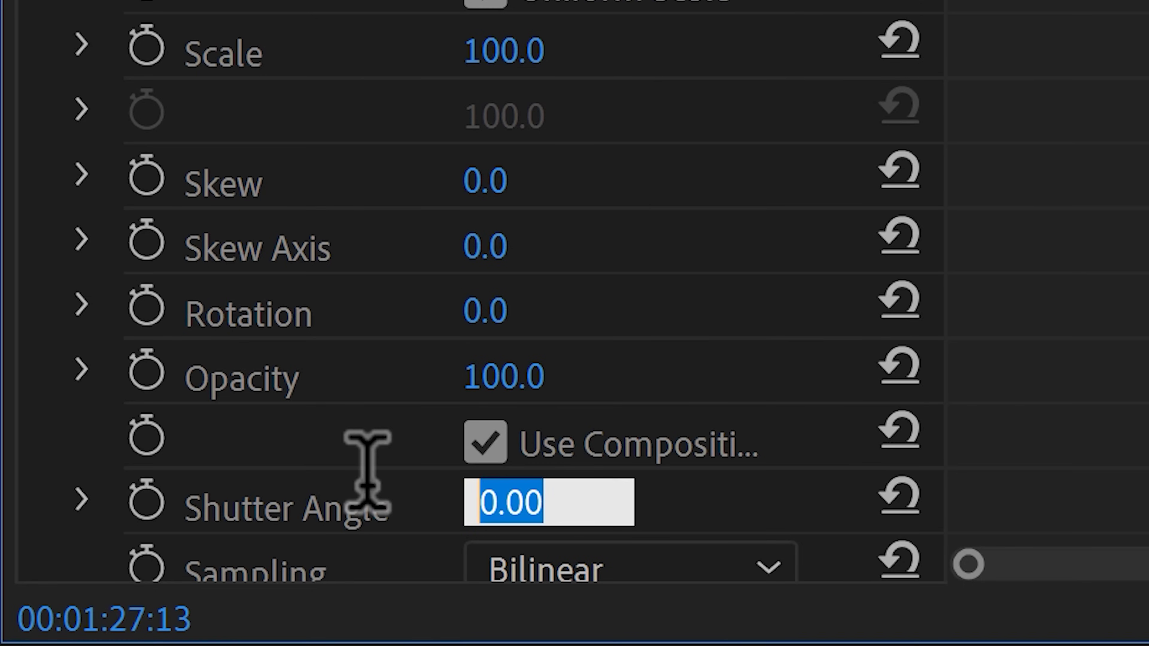
text(180)
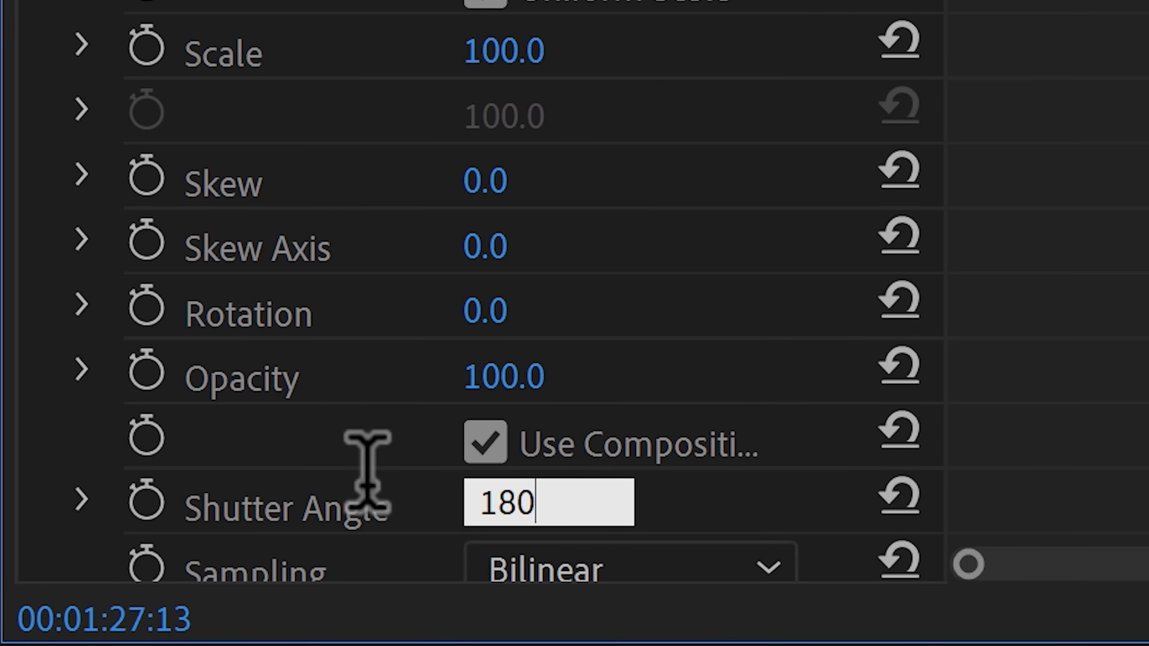
key(Return)
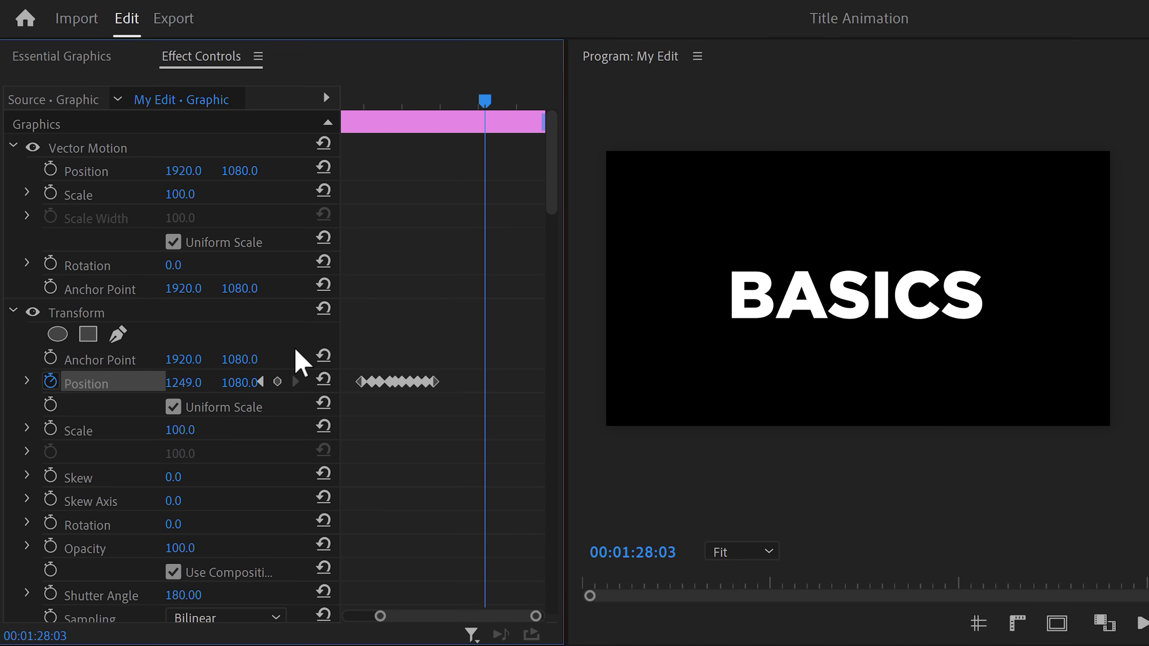
- Keyframe the exit: Position at 01:28:03, up to Y 898 at 01:28:08, down to Y 1530 at 01:28:17
click(278, 382)
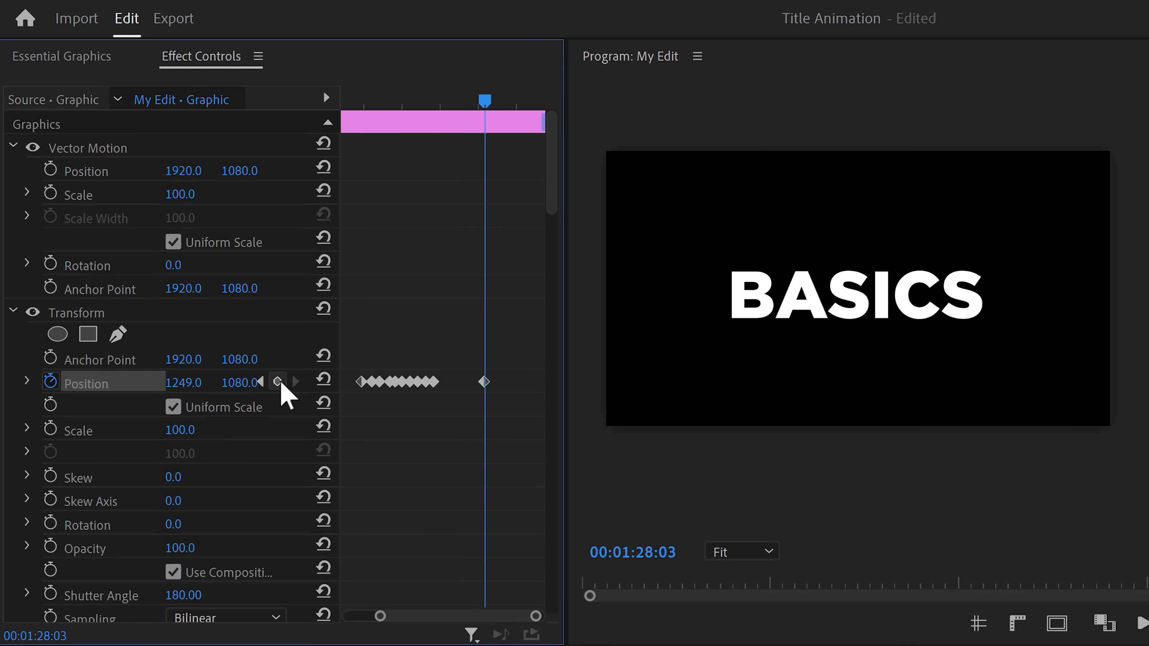
drag(380, 616, 442, 615)
drag(445, 100, 476, 108)
drag(236, 382, 203, 382)
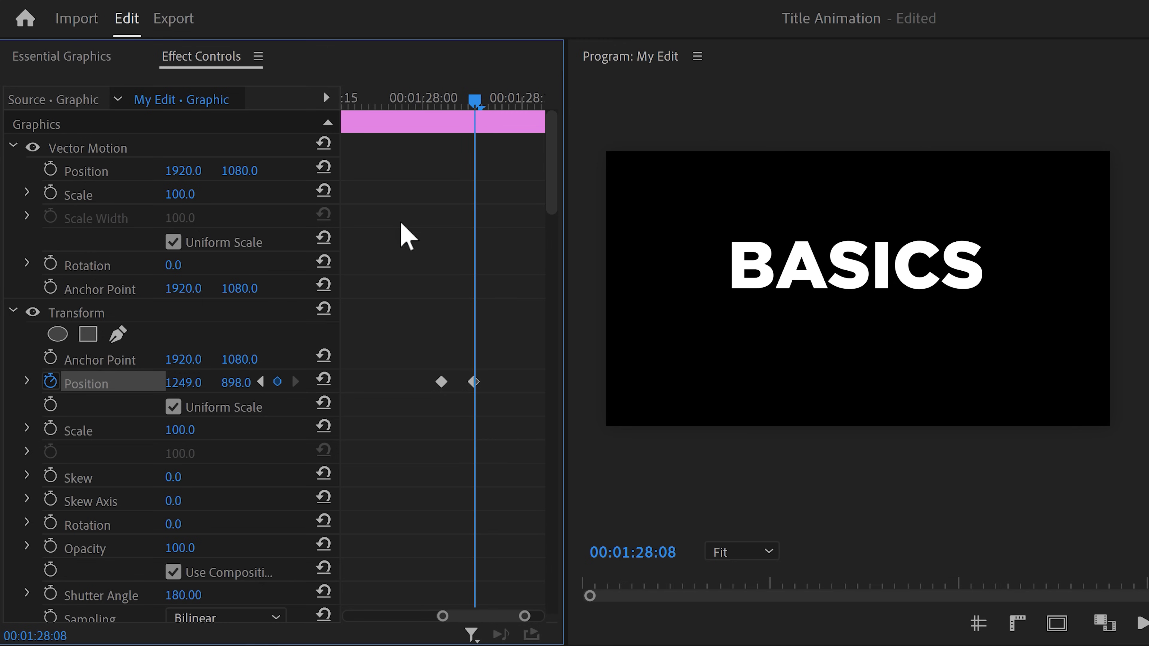
drag(486, 109, 536, 103)
drag(251, 383, 364, 382)
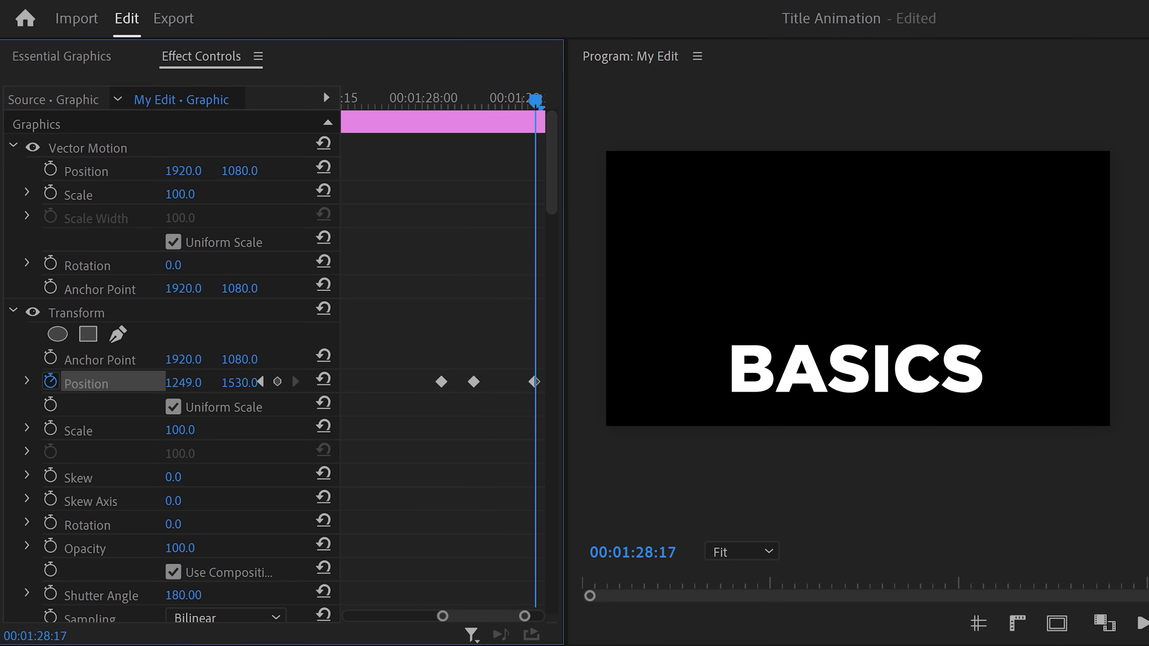
drag(473, 114, 442, 114)
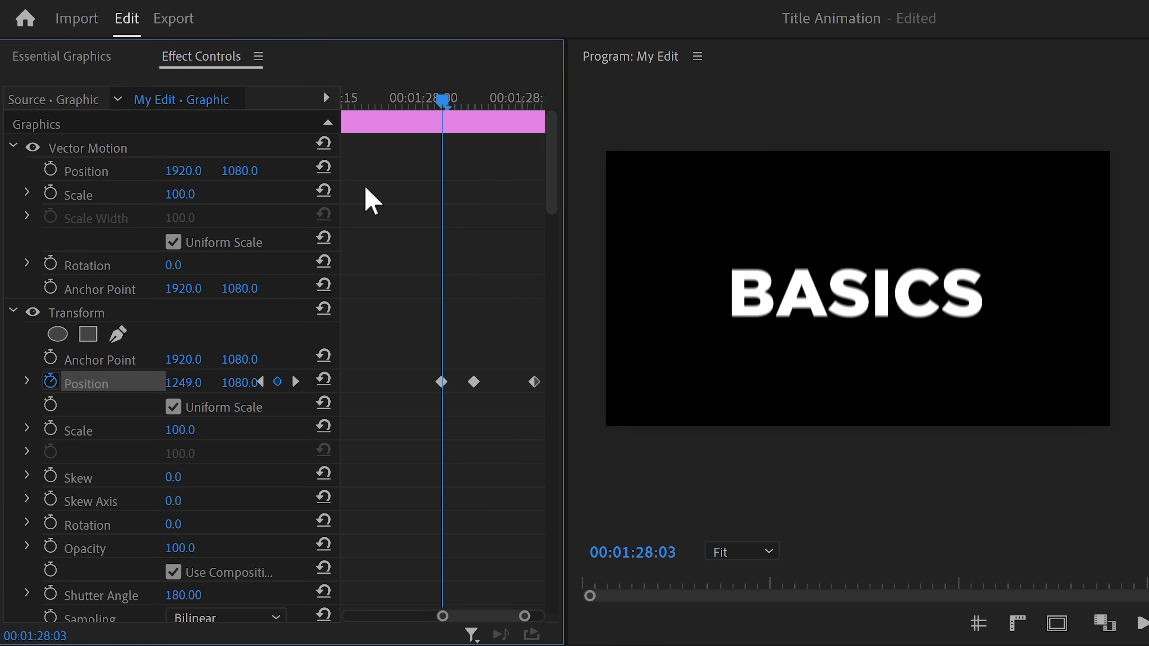
- Sharpen the easing on the exit Position keyframes with their velocity handles
click(27, 382)
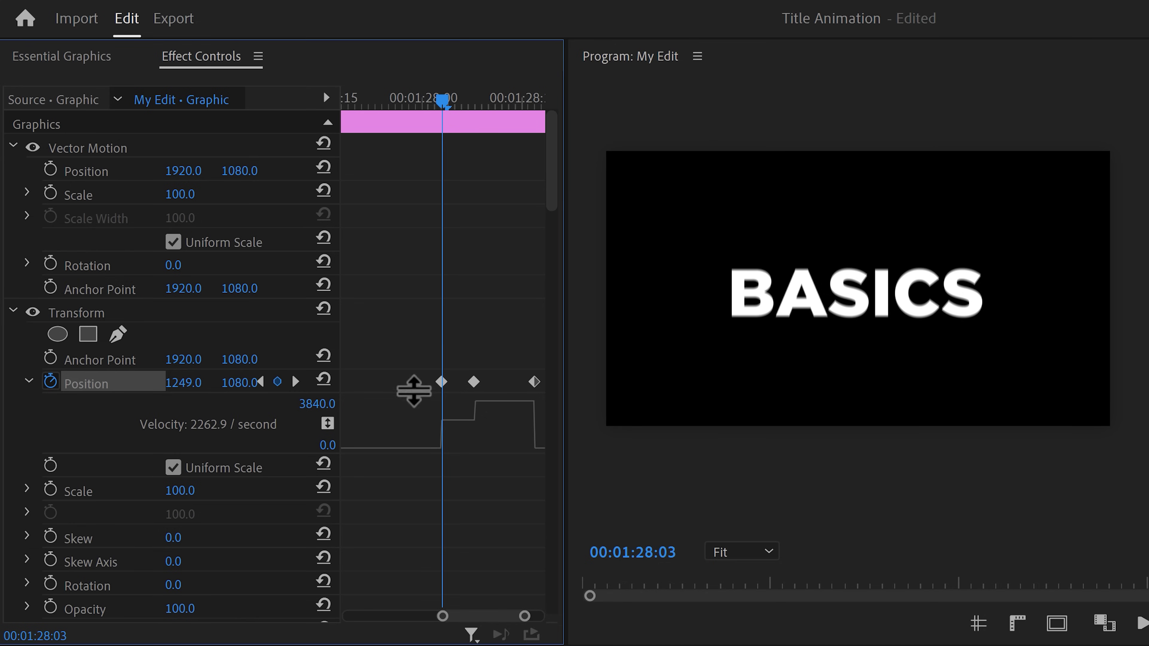
click(441, 382)
drag(448, 424, 464, 459)
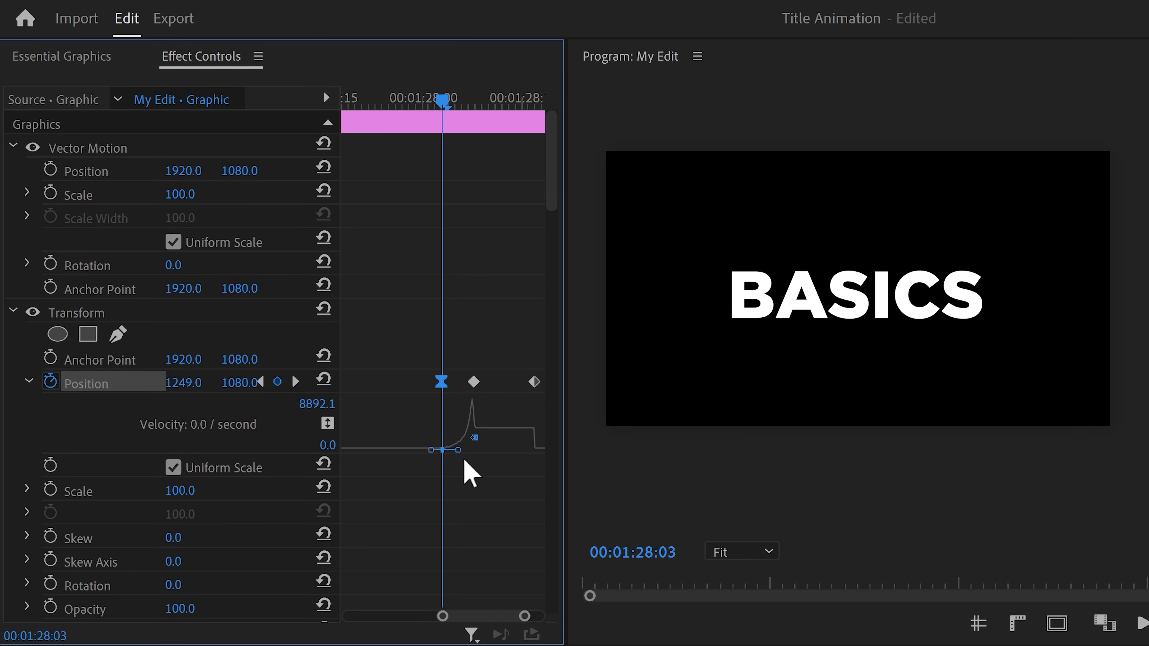
click(533, 382)
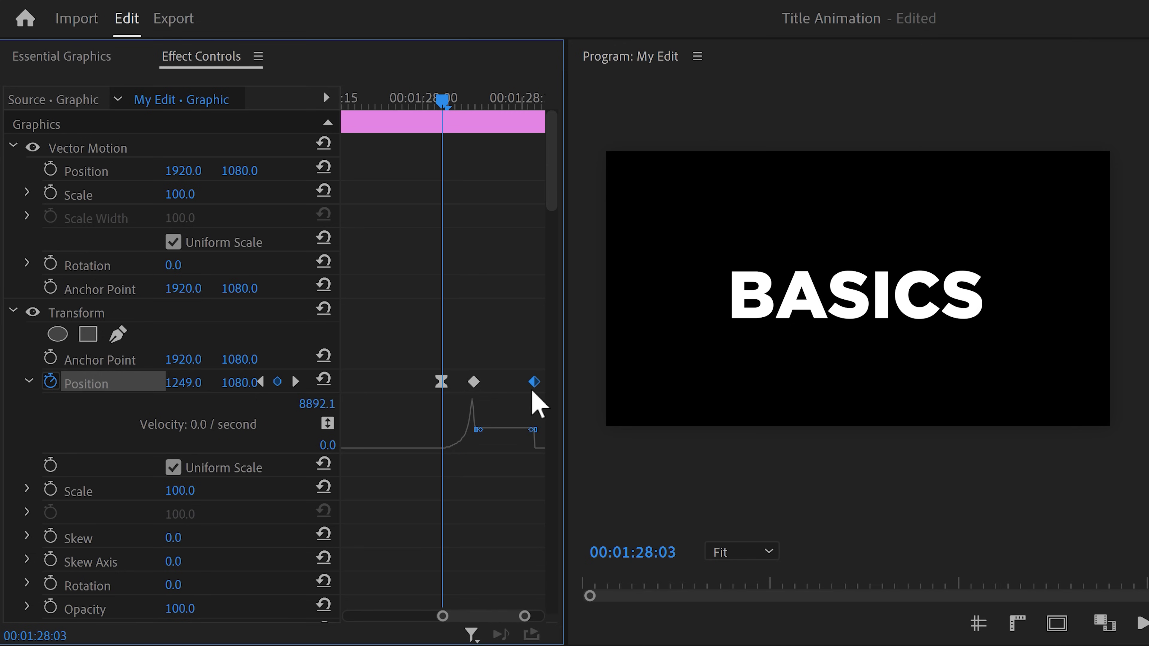
drag(484, 429, 518, 449)
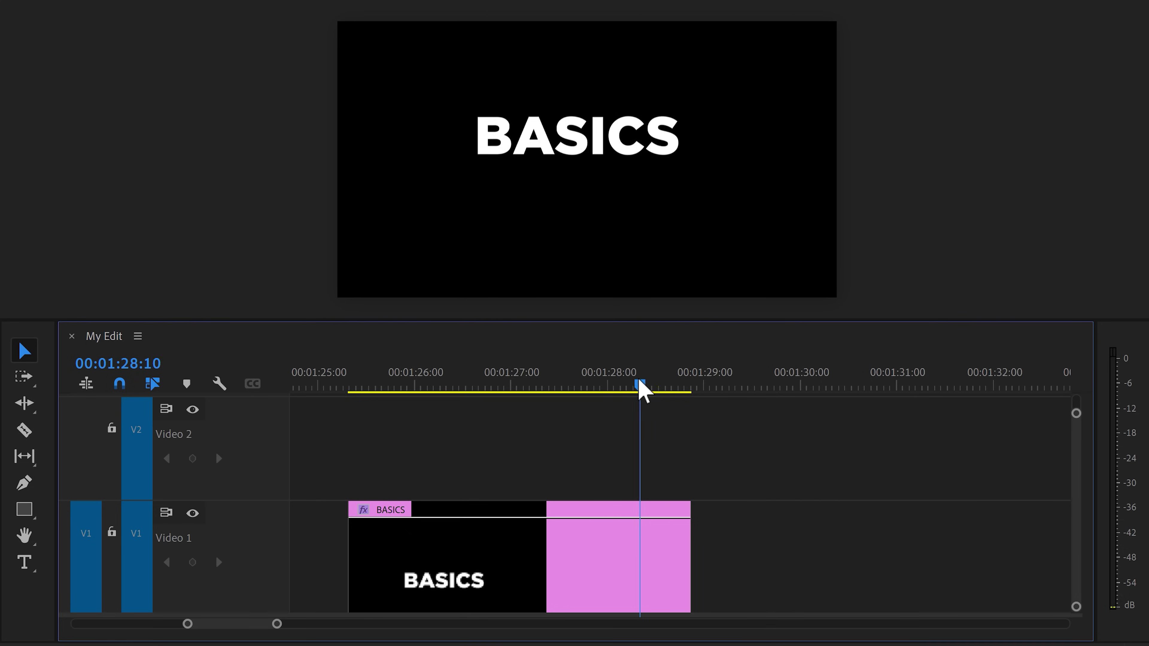
- Trim the BASICS clip to end at 01:28:16 and add the Animation Logo clip after it
drag(636, 380, 658, 385)
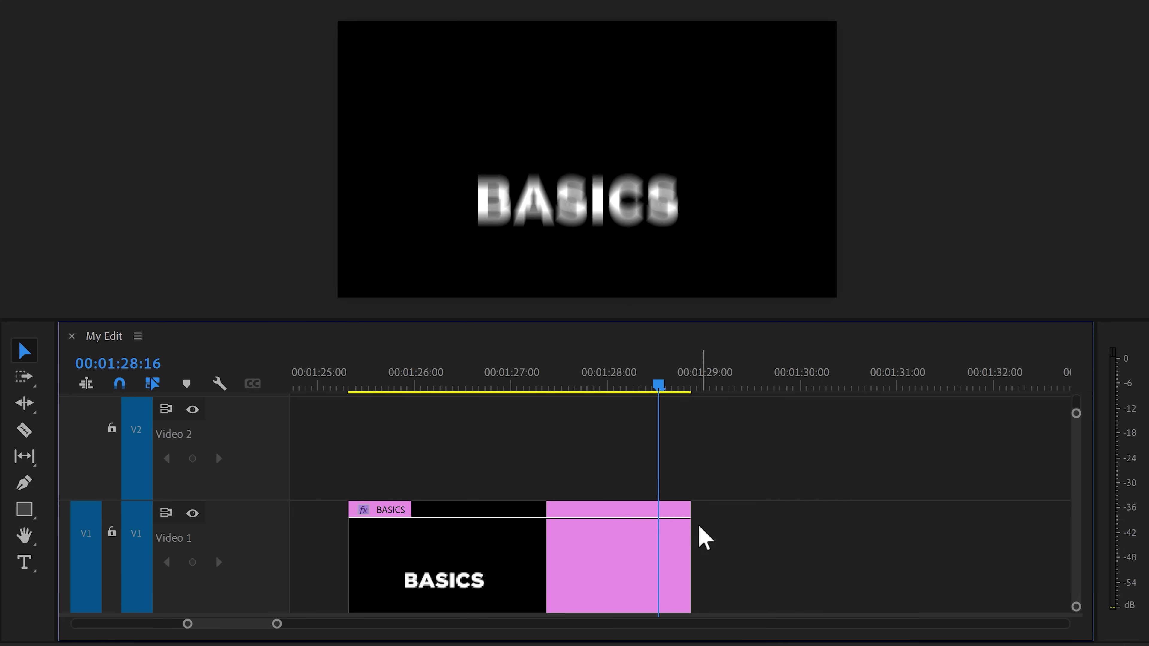
drag(691, 540, 659, 539)
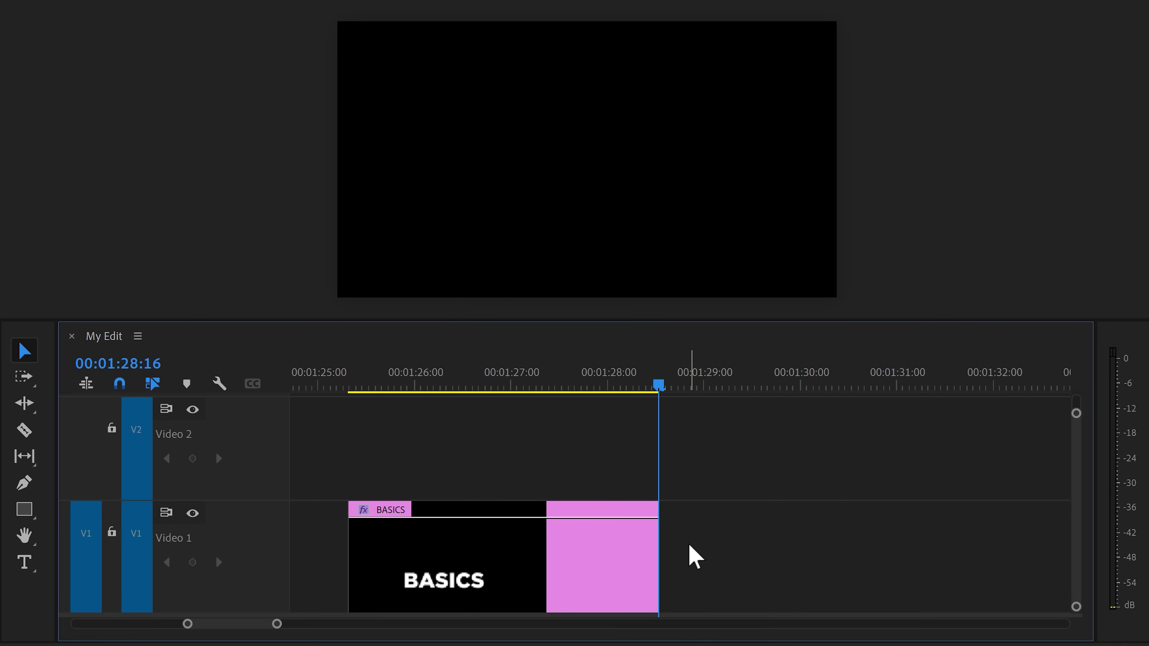
drag(159, 471, 688, 542)
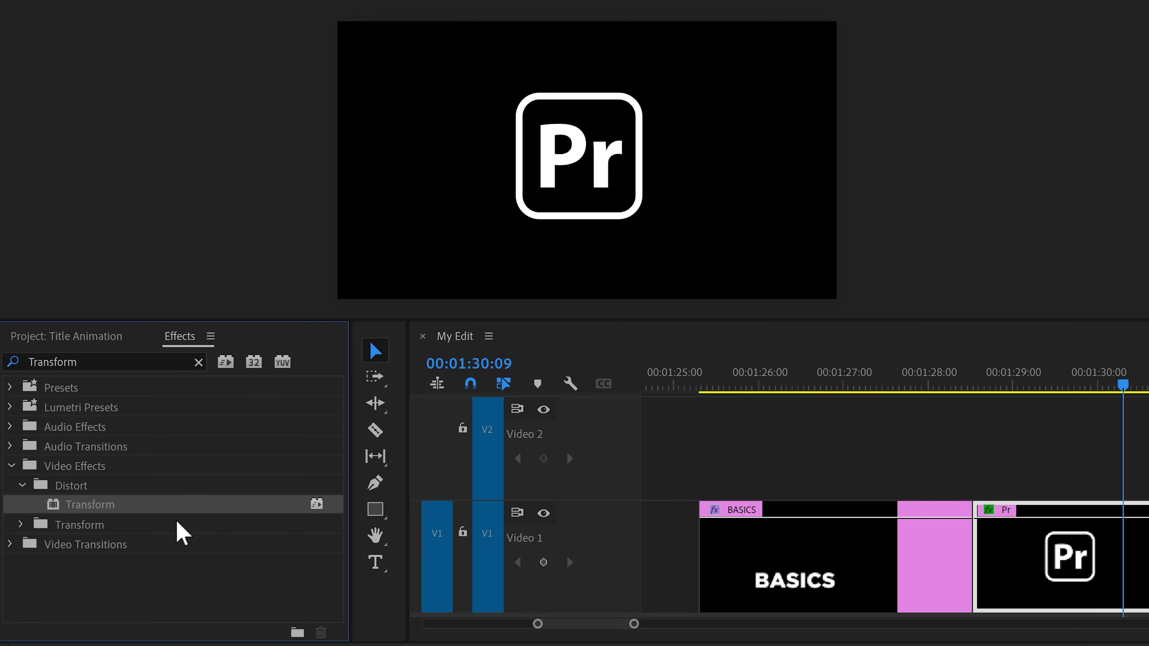
- Apply Transform to the Pr clip and keyframe Position Y from 1459 up to 1080
drag(159, 508, 729, 520)
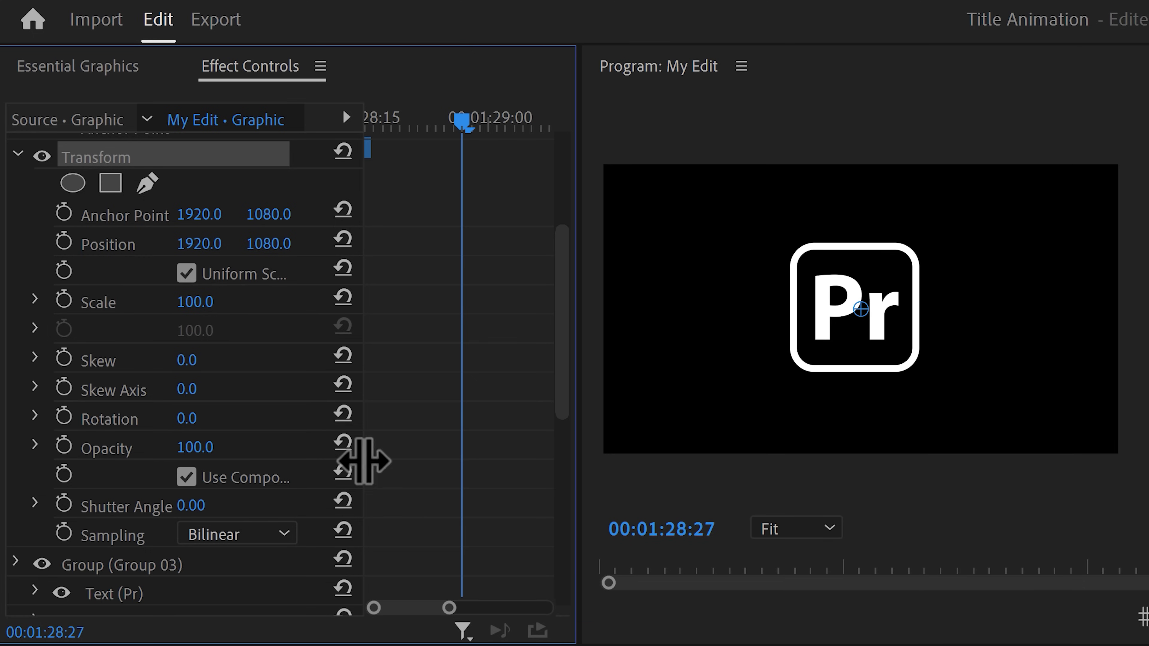
click(65, 241)
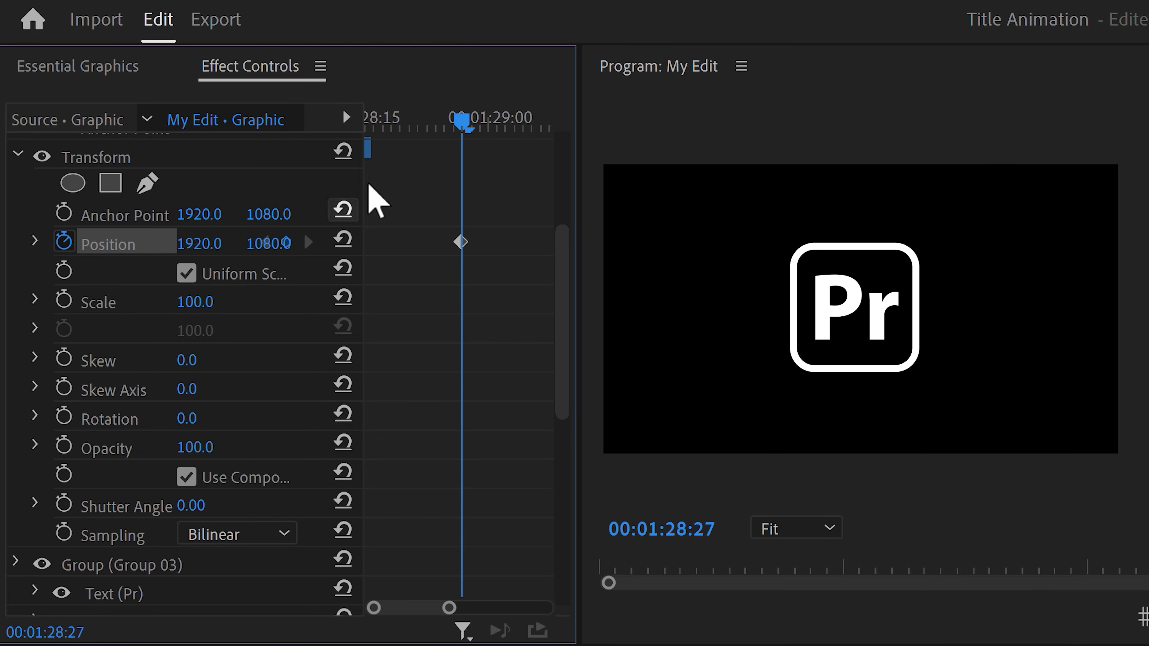
click(418, 128)
drag(418, 128, 367, 129)
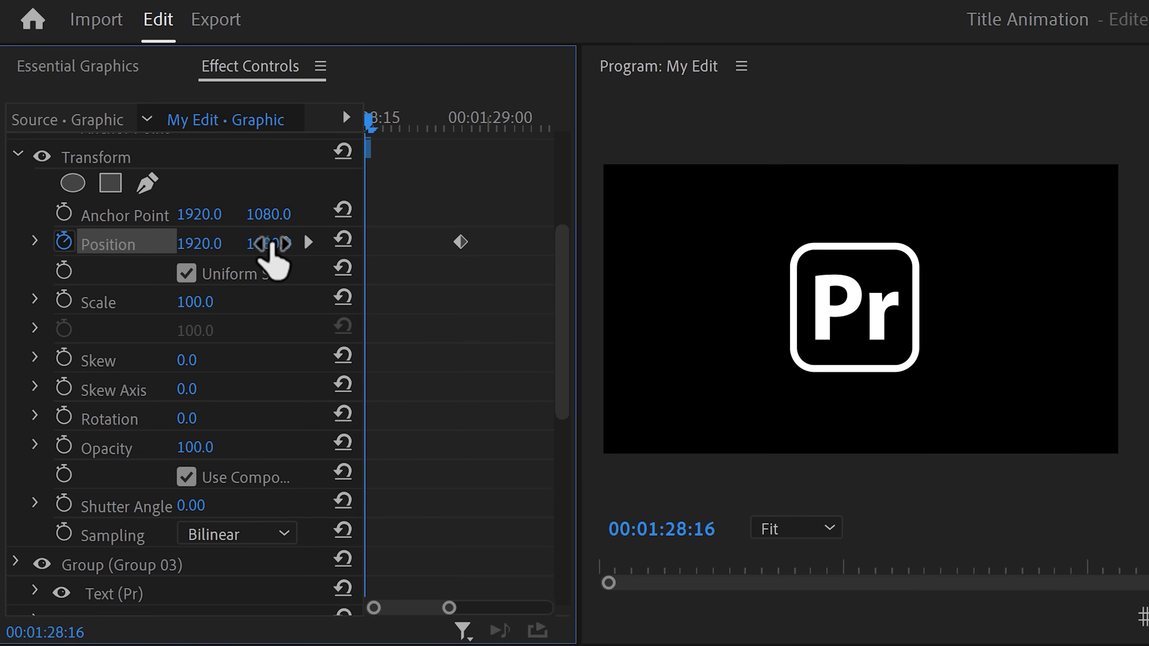
drag(270, 244, 357, 244)
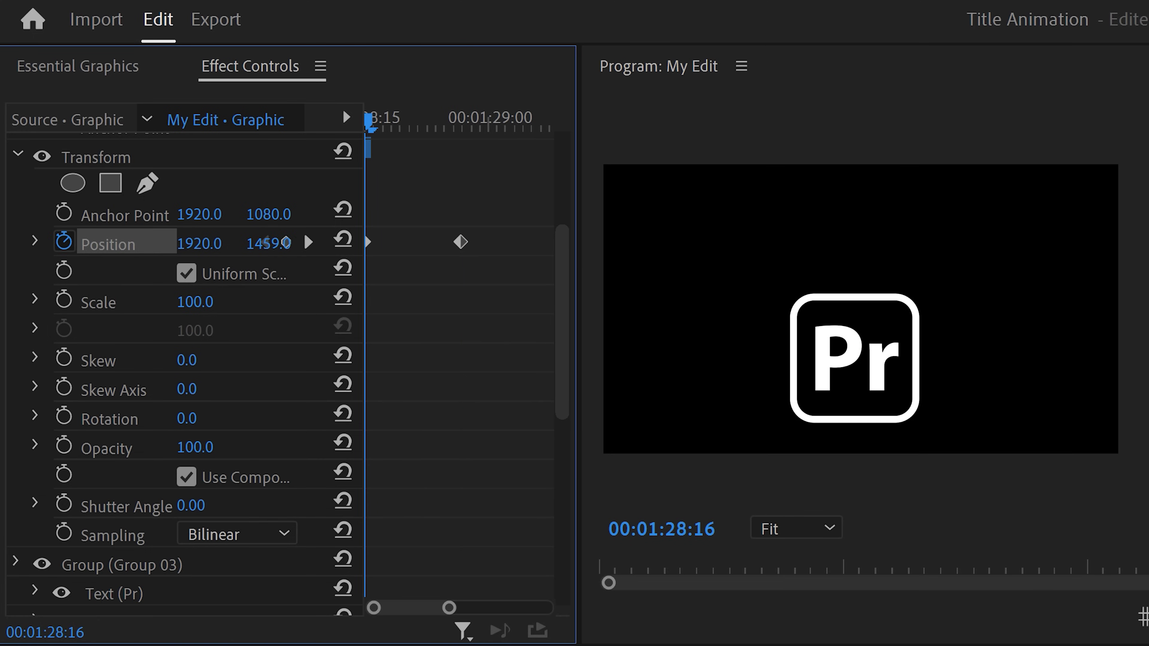
- Ease the end Position keyframe's velocity and set Shutter Angle to 180
click(35, 241)
click(461, 242)
drag(453, 298, 414, 325)
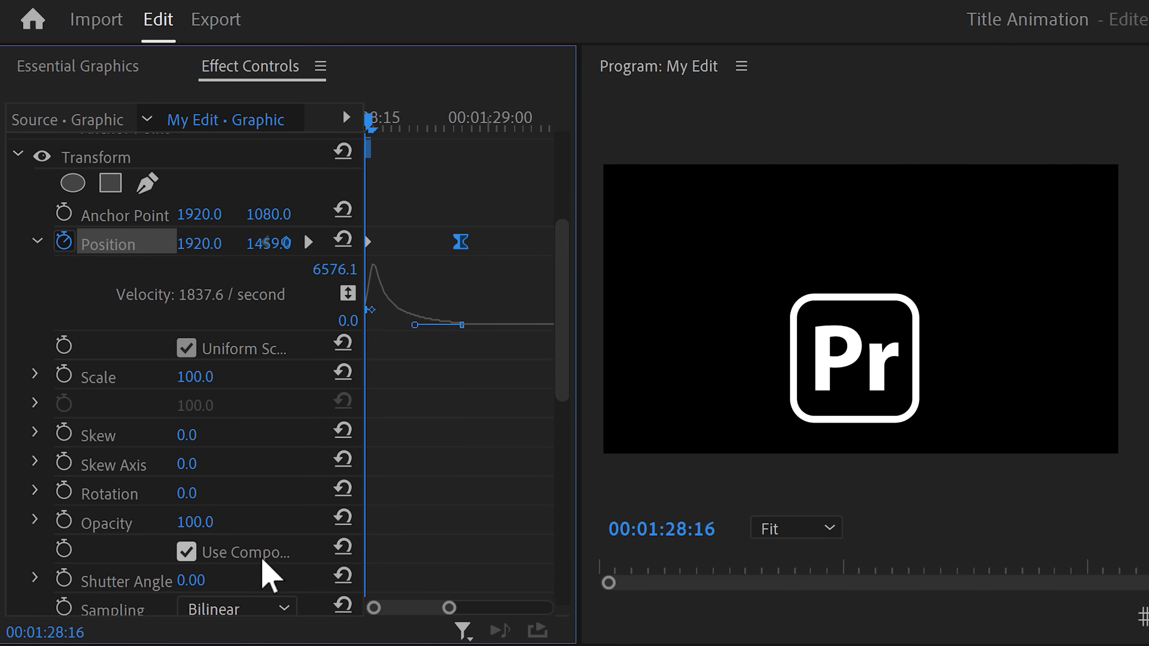
click(199, 580)
text(180)
key(Return)
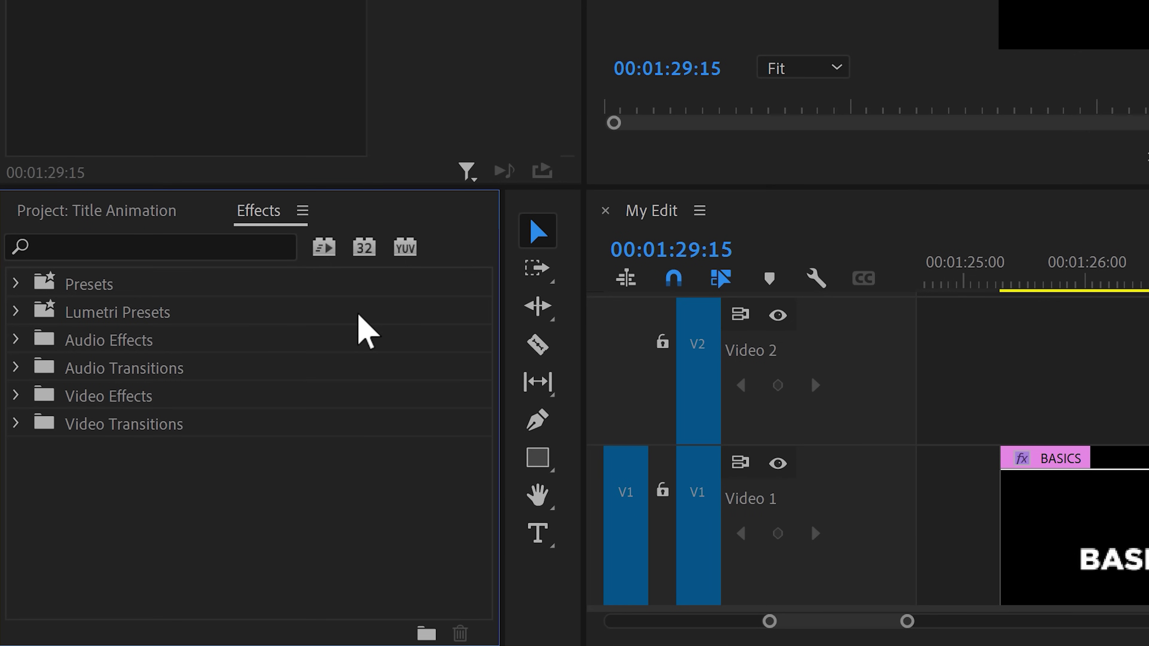
- Import the Ultimate EARTHQUAKE preset file into the Effects panel
click(303, 214)
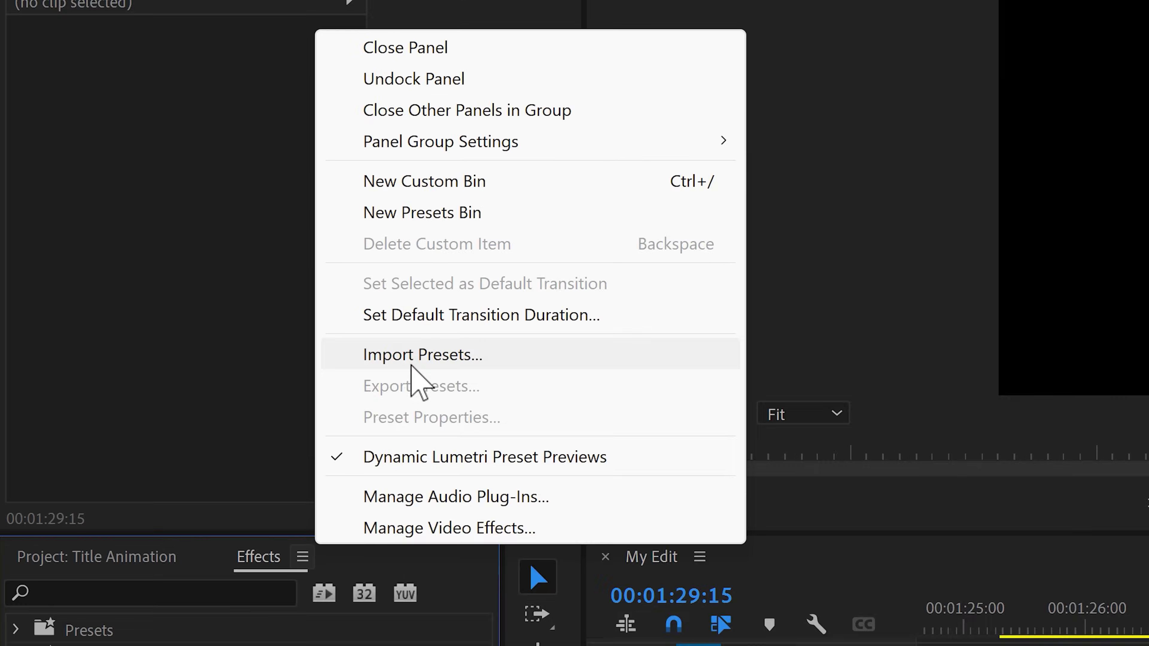
click(413, 367)
click(282, 258)
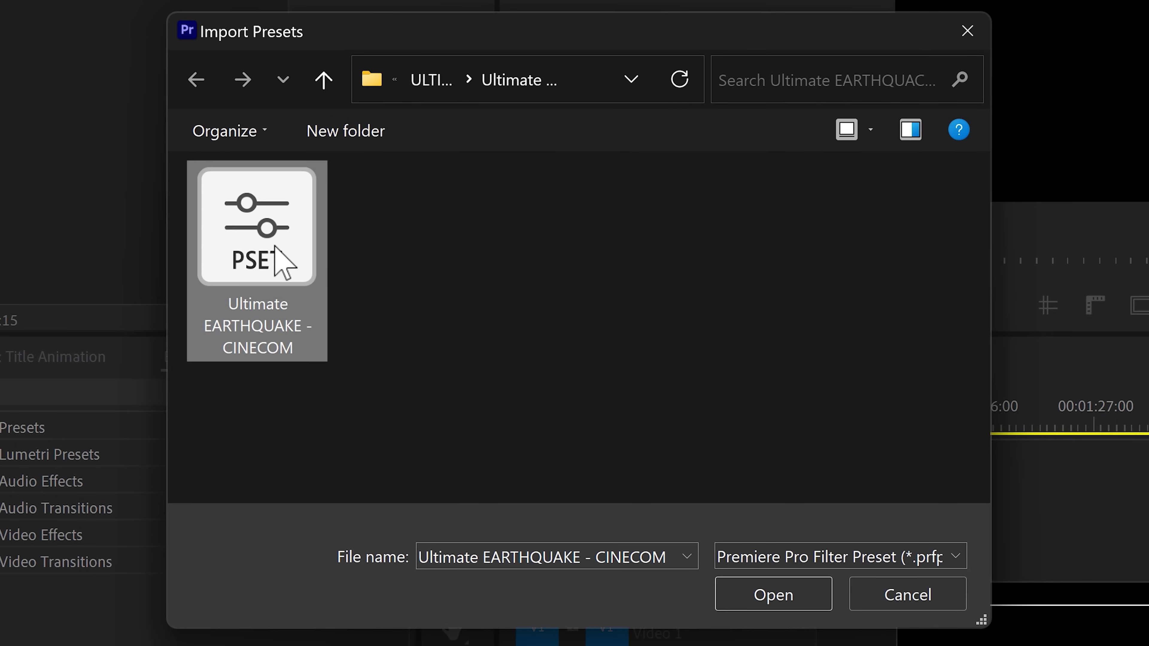
click(786, 608)
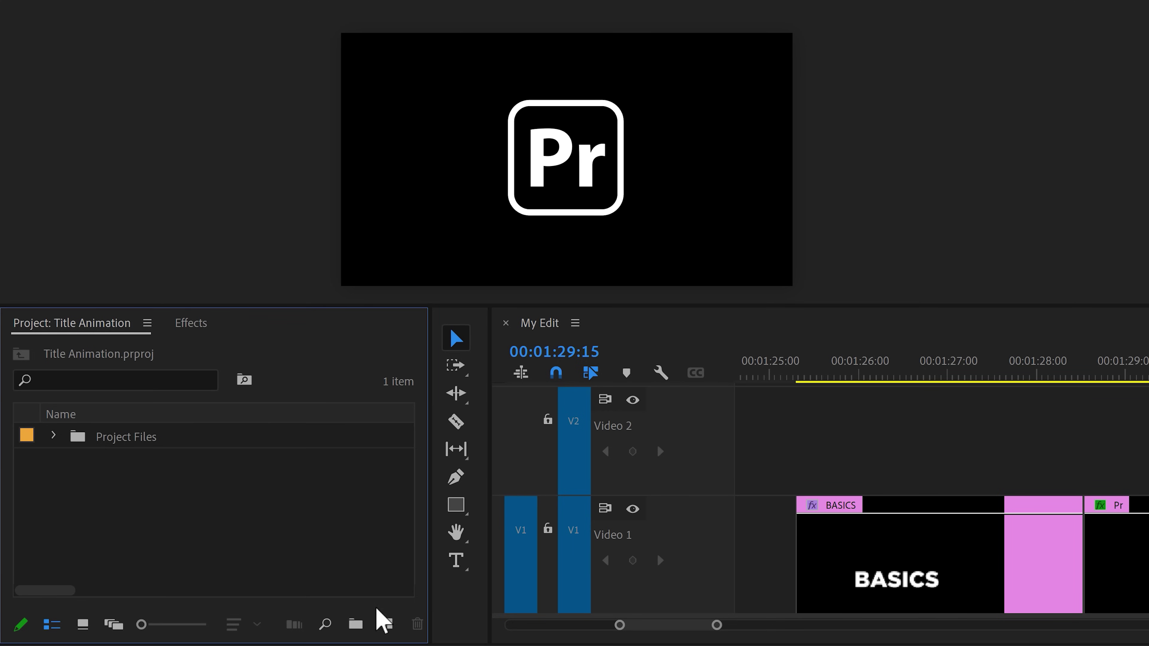
- Place a new adjustment layer on V2 above the logo and apply A - GENTLE SHAKE
click(382, 622)
click(393, 493)
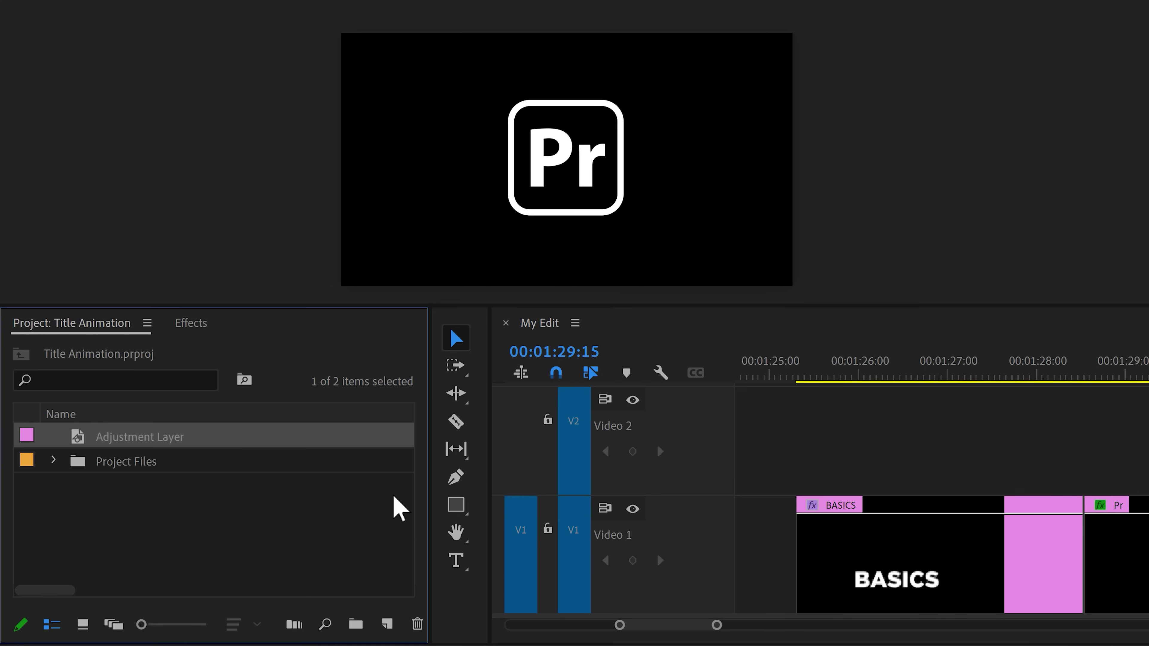
drag(192, 444, 641, 429)
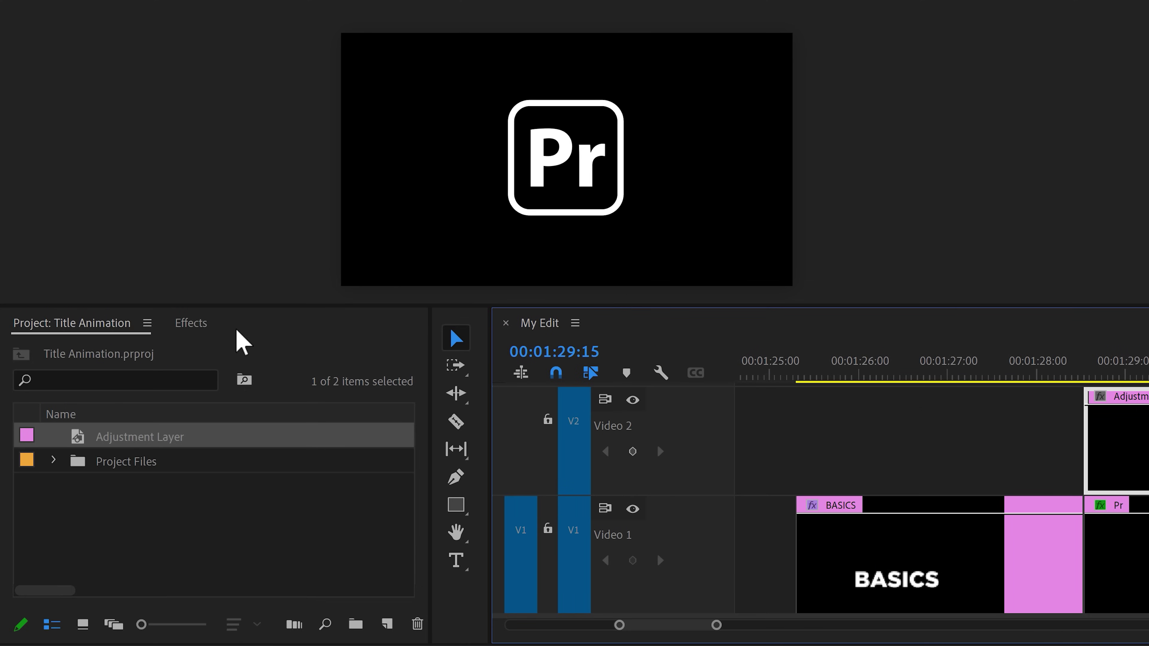
click(190, 323)
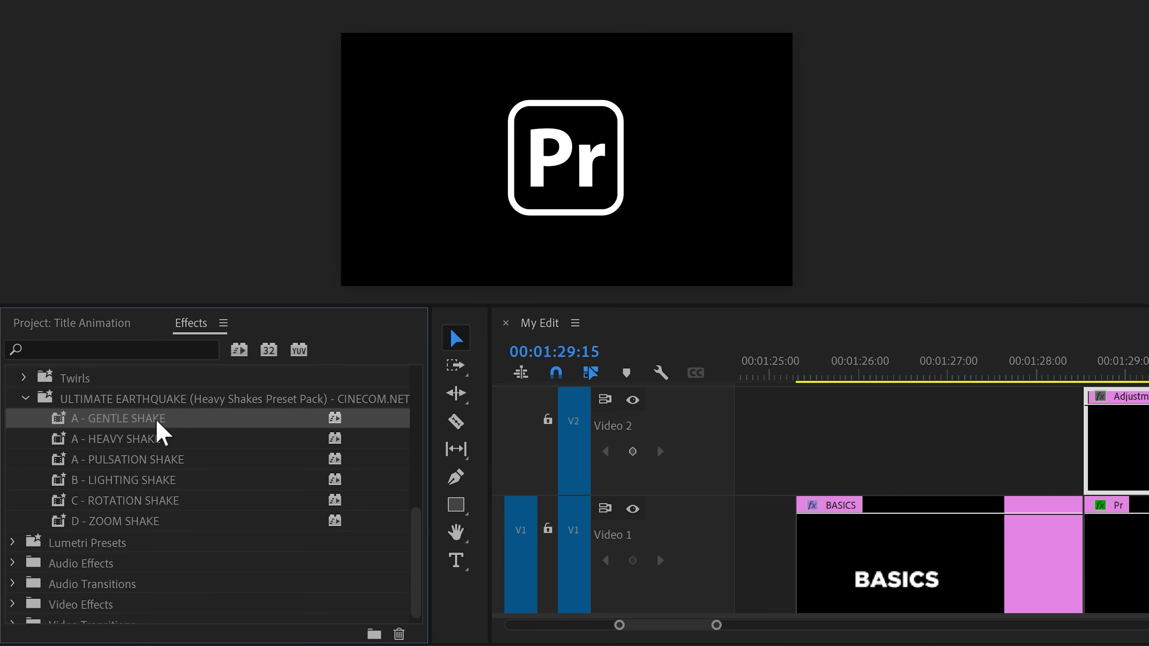
drag(158, 423, 1088, 442)
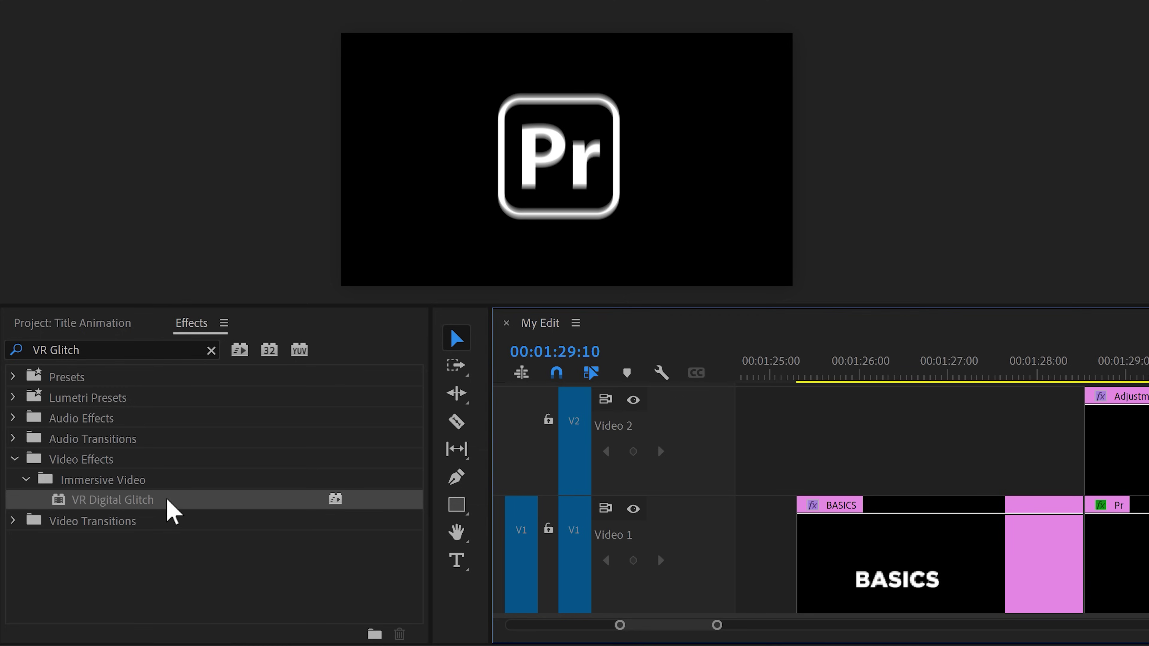
click(164, 499)
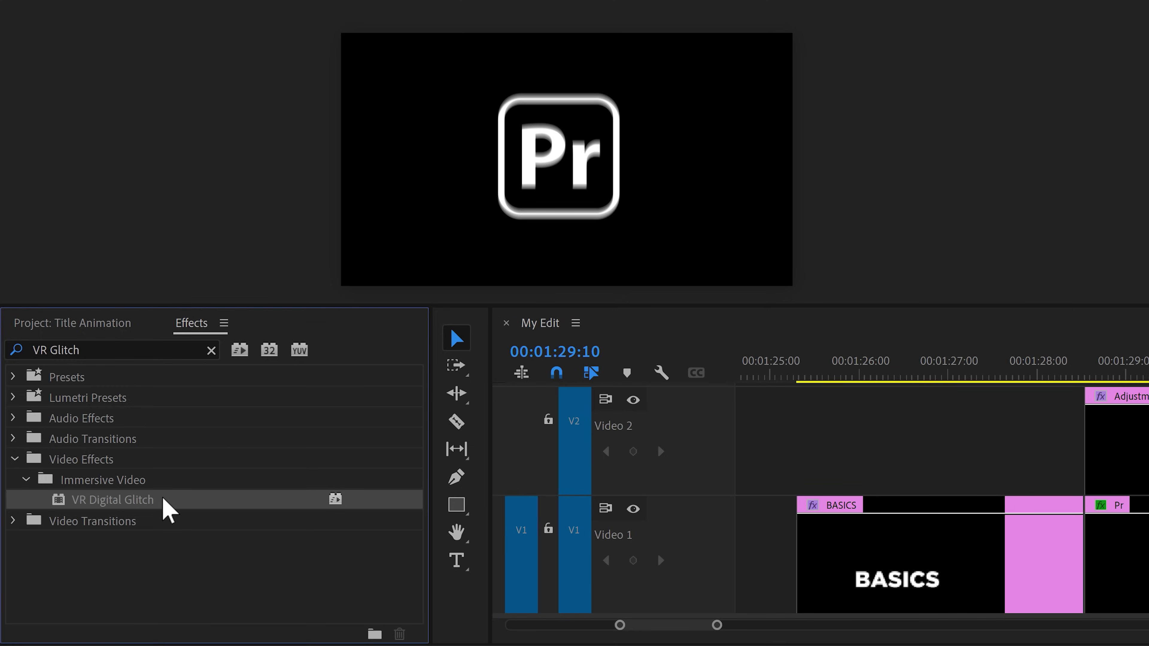
- Apply VR Digital Glitch to the adjustment layer with Distortion Rate 0
drag(163, 498, 1099, 431)
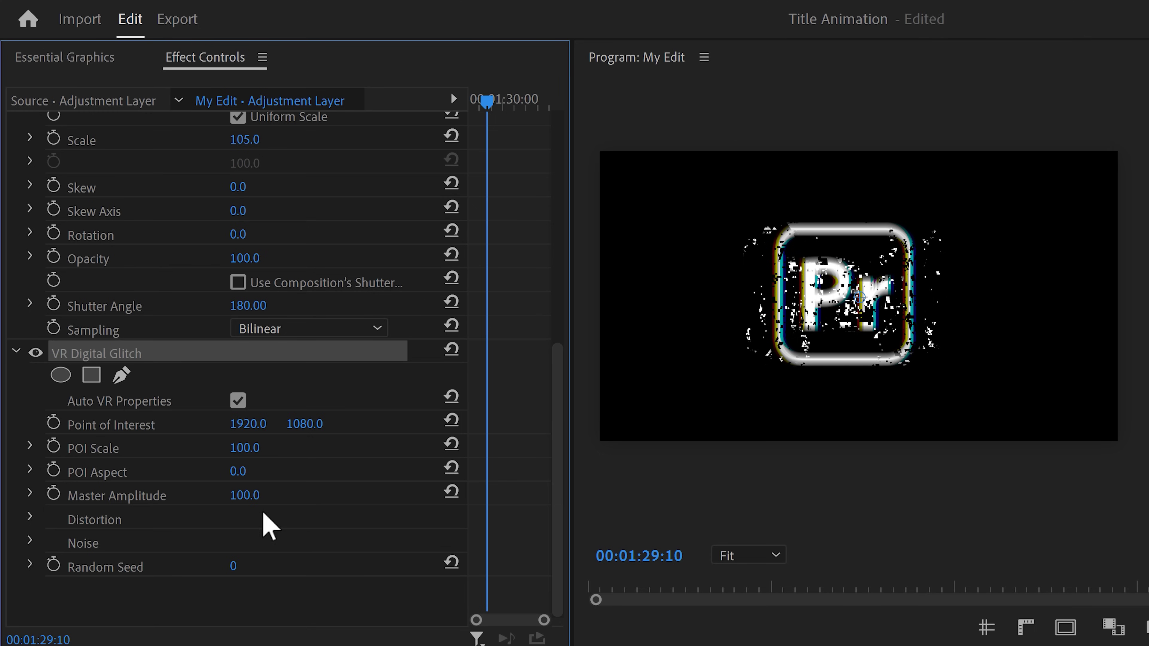
click(29, 520)
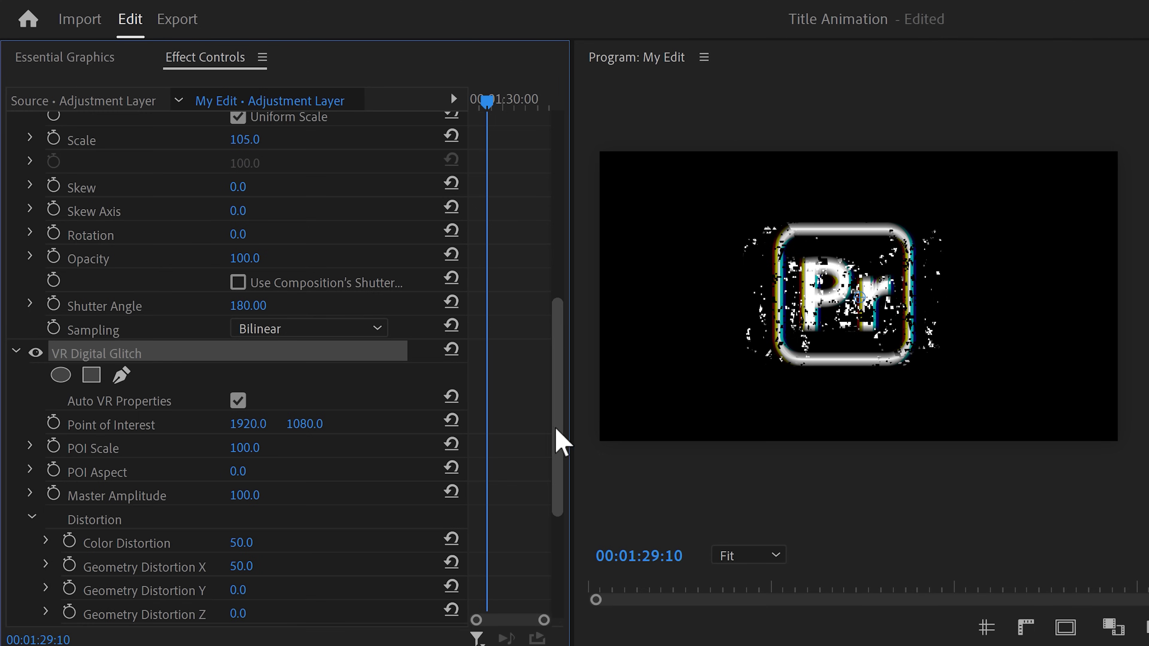
drag(557, 441, 546, 521)
click(246, 463)
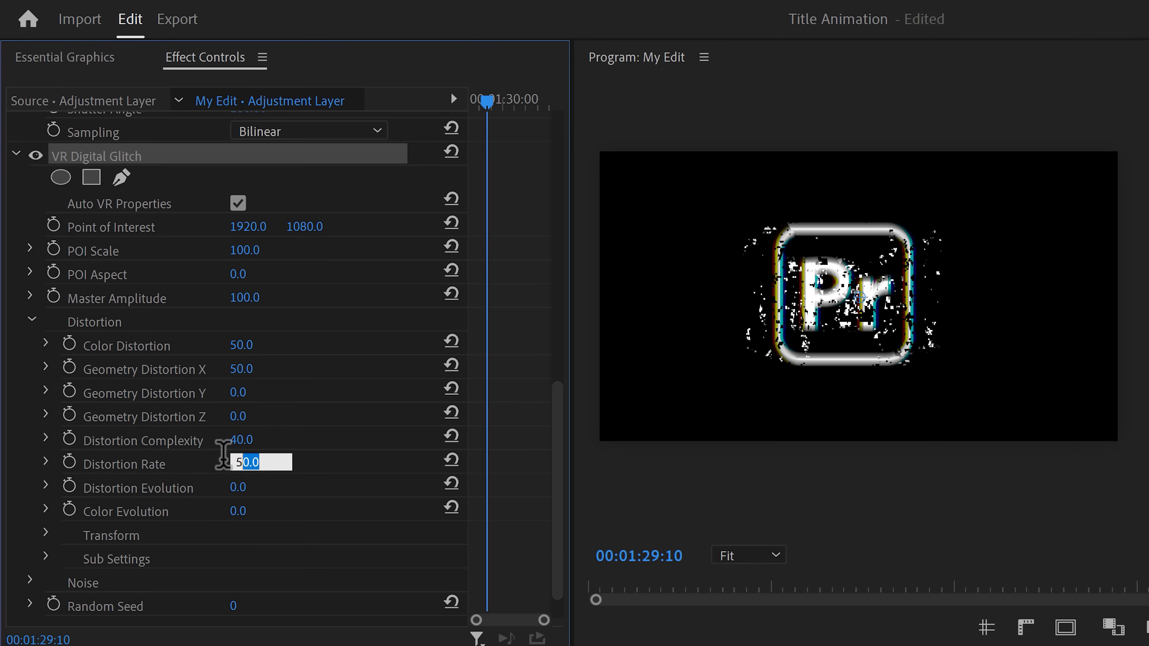
key(Return)
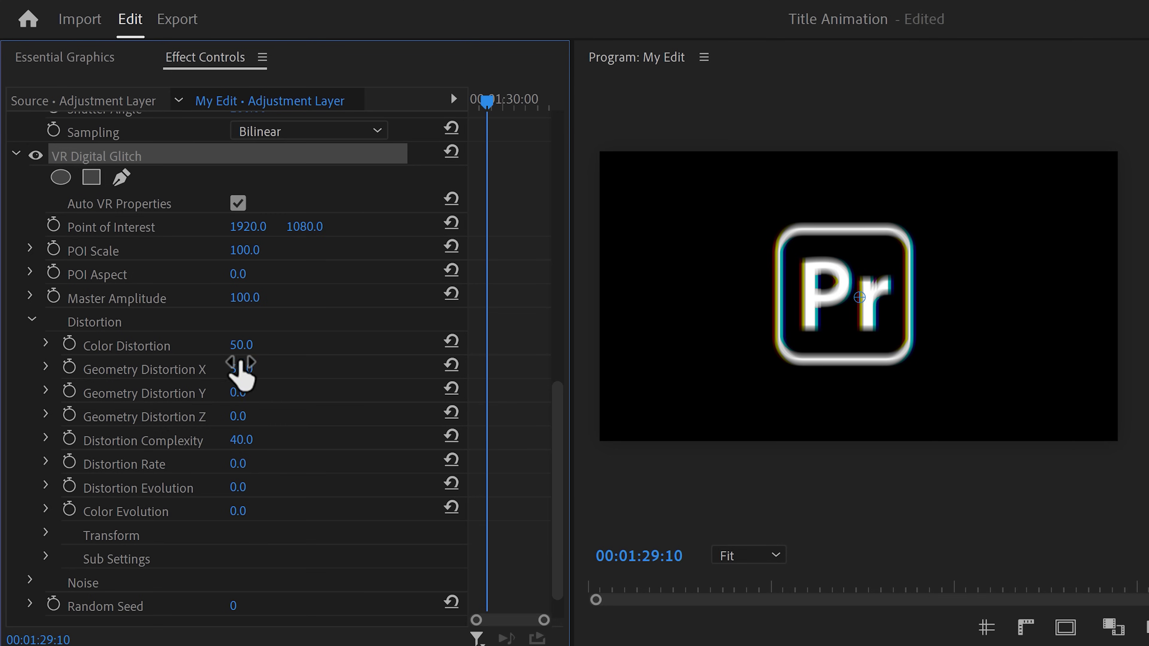
click(242, 344)
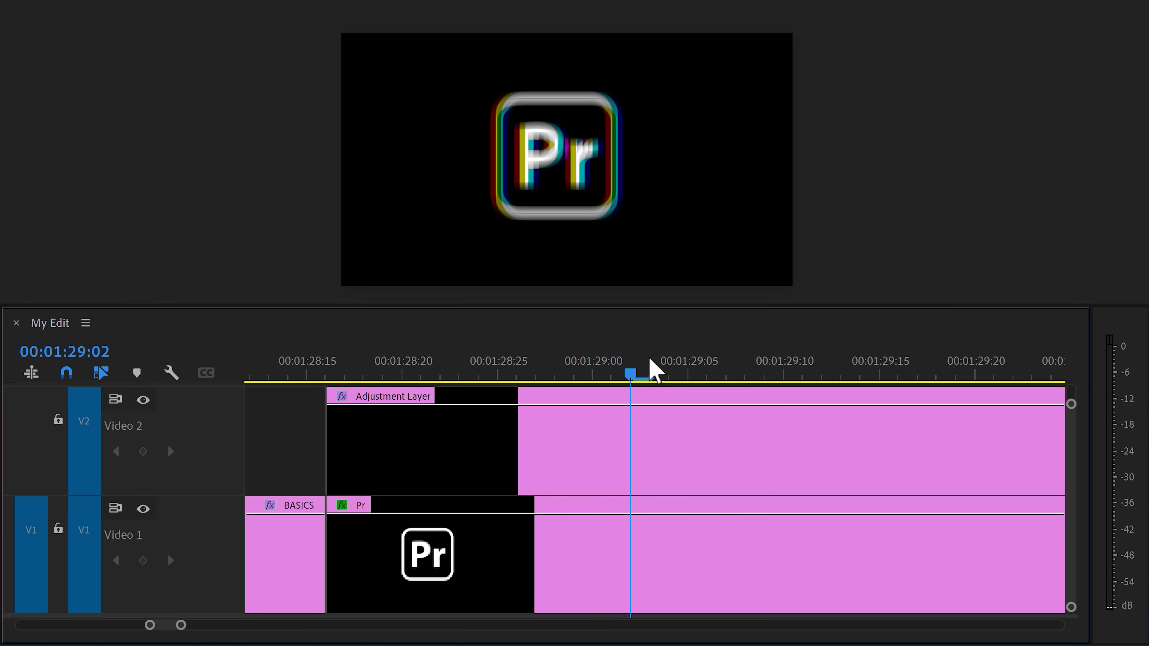
- Paste a copy of the Pr clip, split it at 01:29:07 and trim the left piece
click(667, 547)
key(ctrl+c)
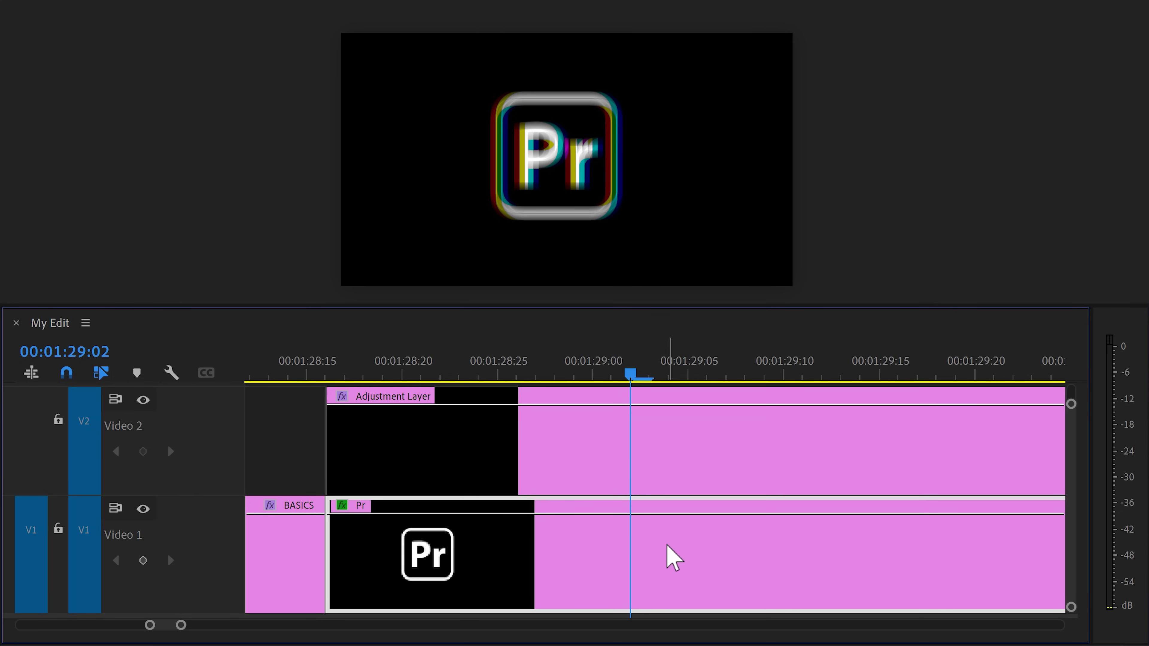
key(ctrl+v)
drag(631, 374, 740, 378)
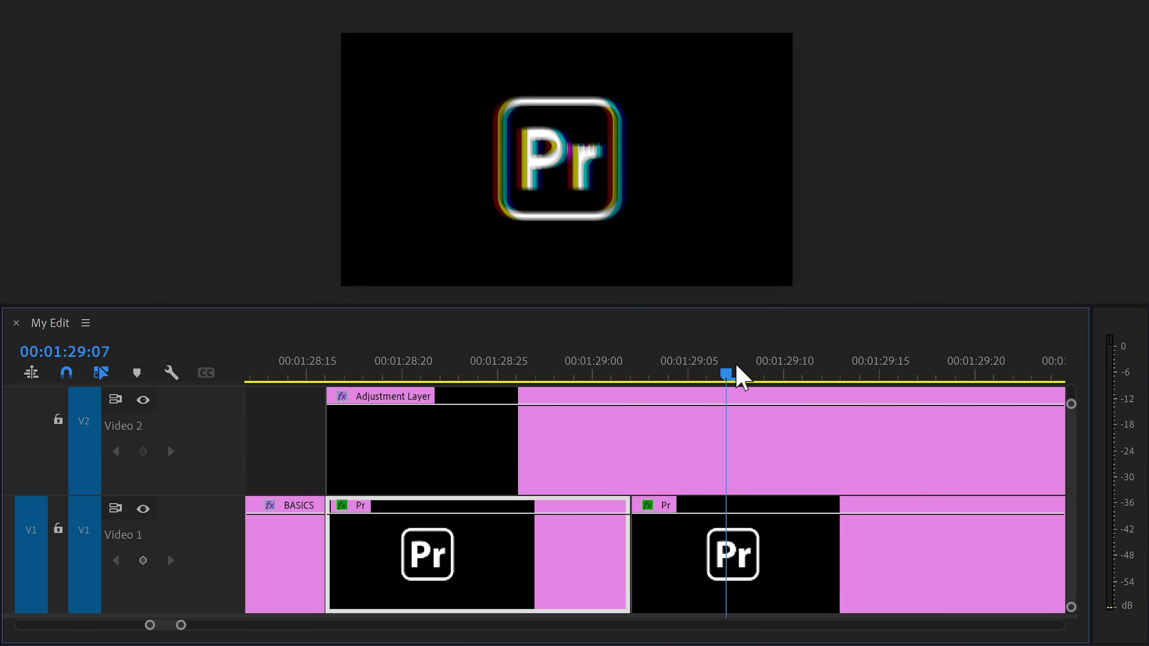
key(ctrl+k)
mouse_move(725, 551)
mouse_down()
mouse_move(682, 552)
mouse_move(707, 551)
mouse_up()
click(677, 378)
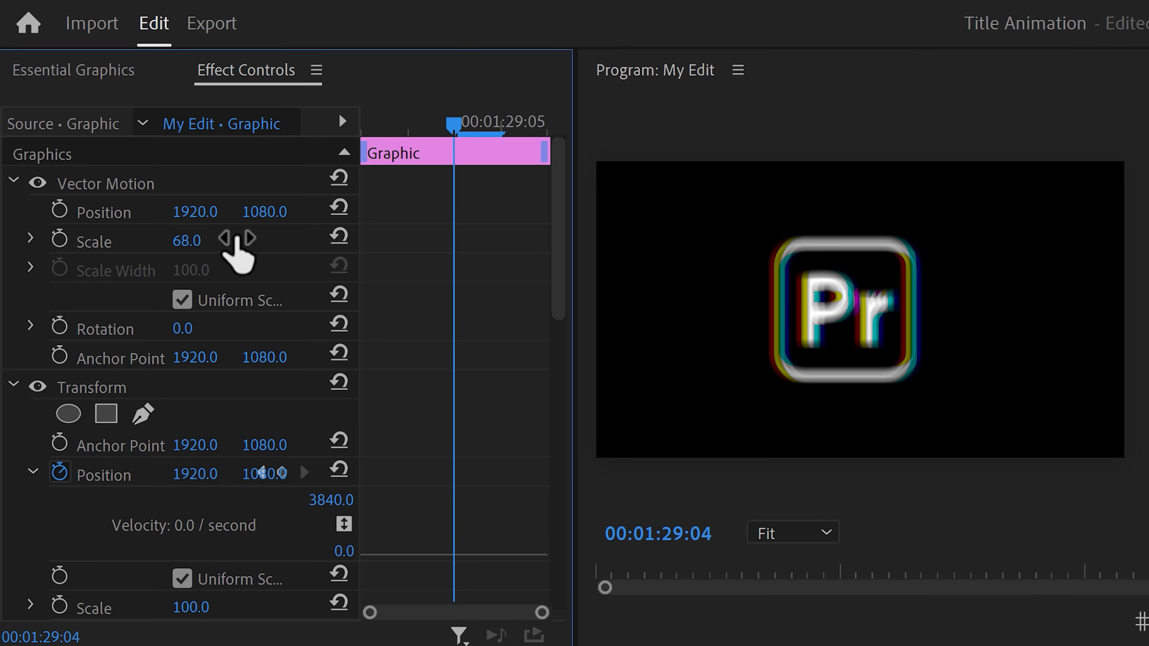
- Move the short logo copy upper-left at scale 53.7 and add Lens Distortion with Curvature -36
click(171, 184)
drag(846, 270, 758, 237)
drag(774, 182, 773, 203)
drag(751, 239, 734, 230)
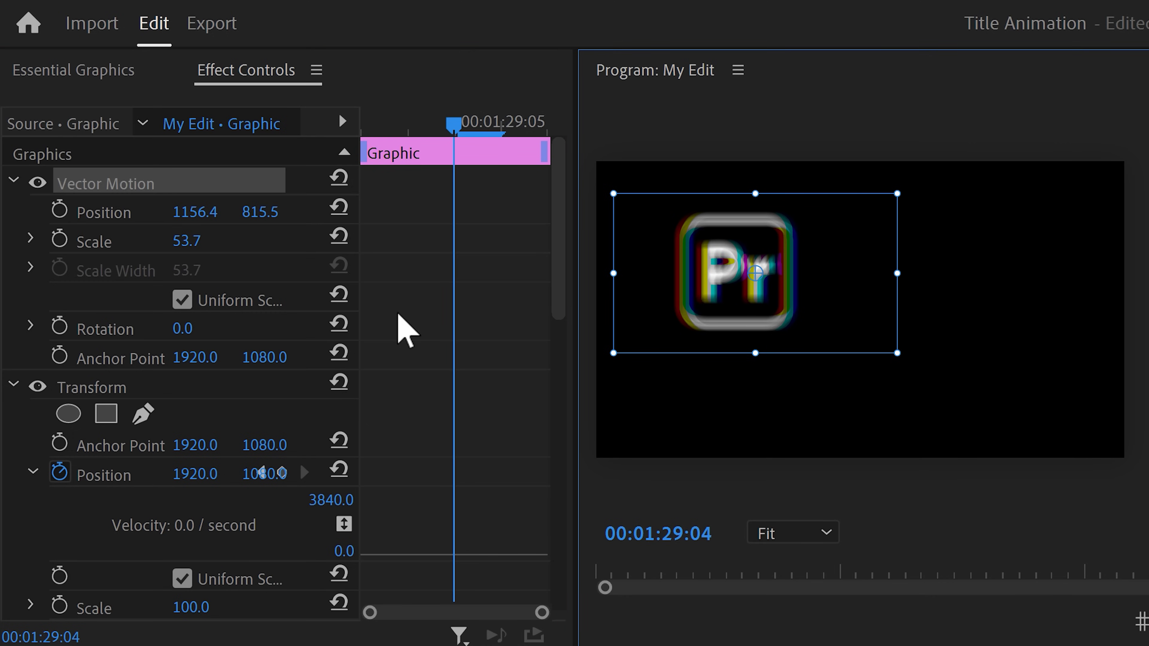
drag(198, 530, 190, 255)
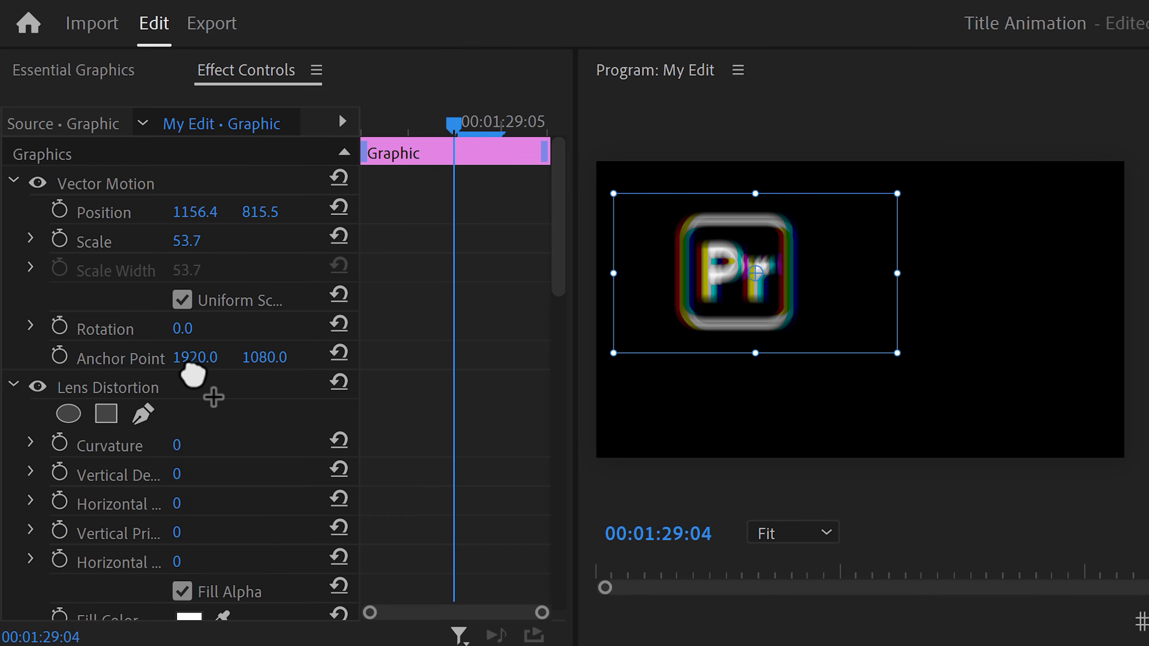
drag(185, 448, 168, 448)
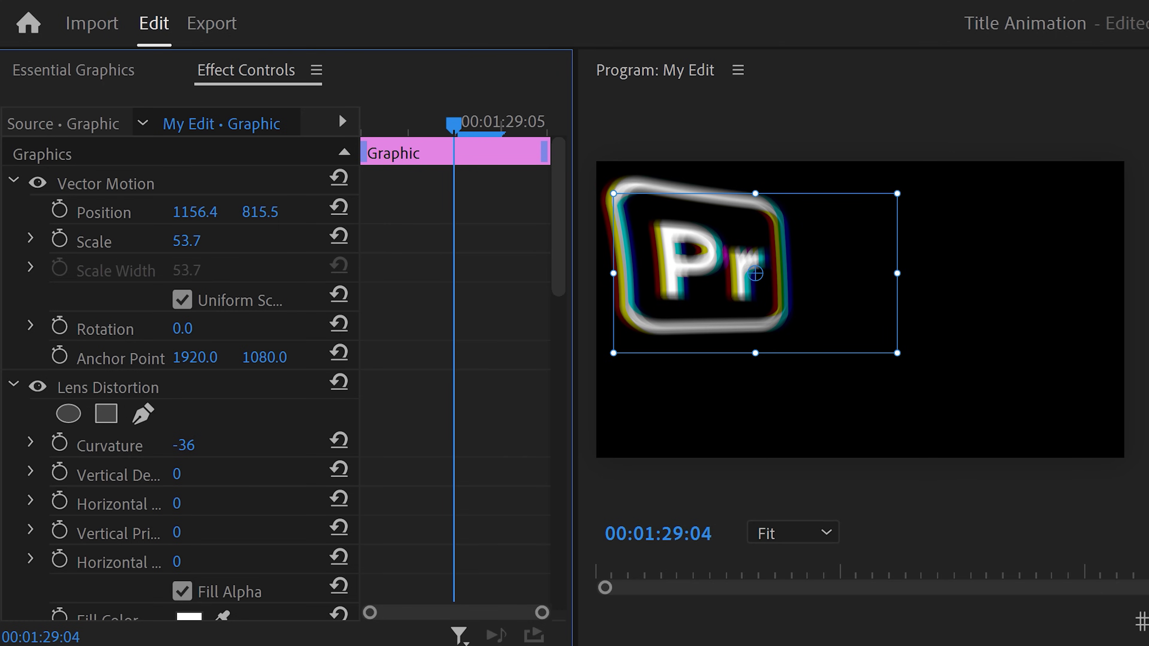